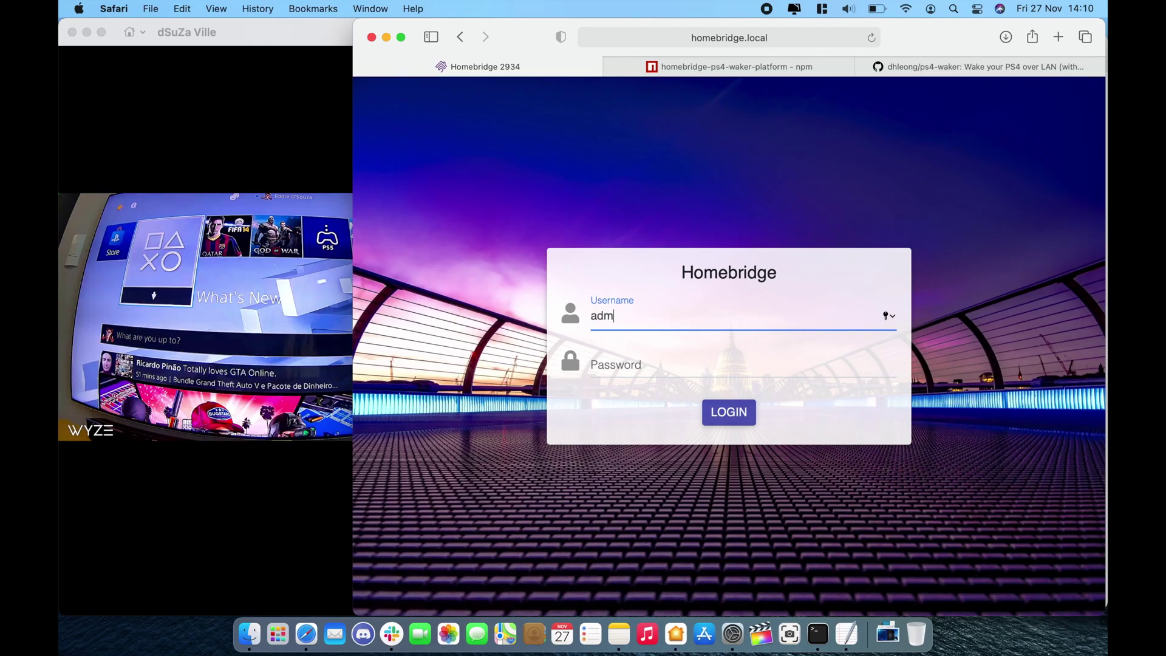
Log in to Homebridge Config UI X and dismiss the leaked-password warning.
{"action": "key", "text": "Tab"}
{"action": "type", "text": "admin"}
{"action": "key", "text": "Return"}
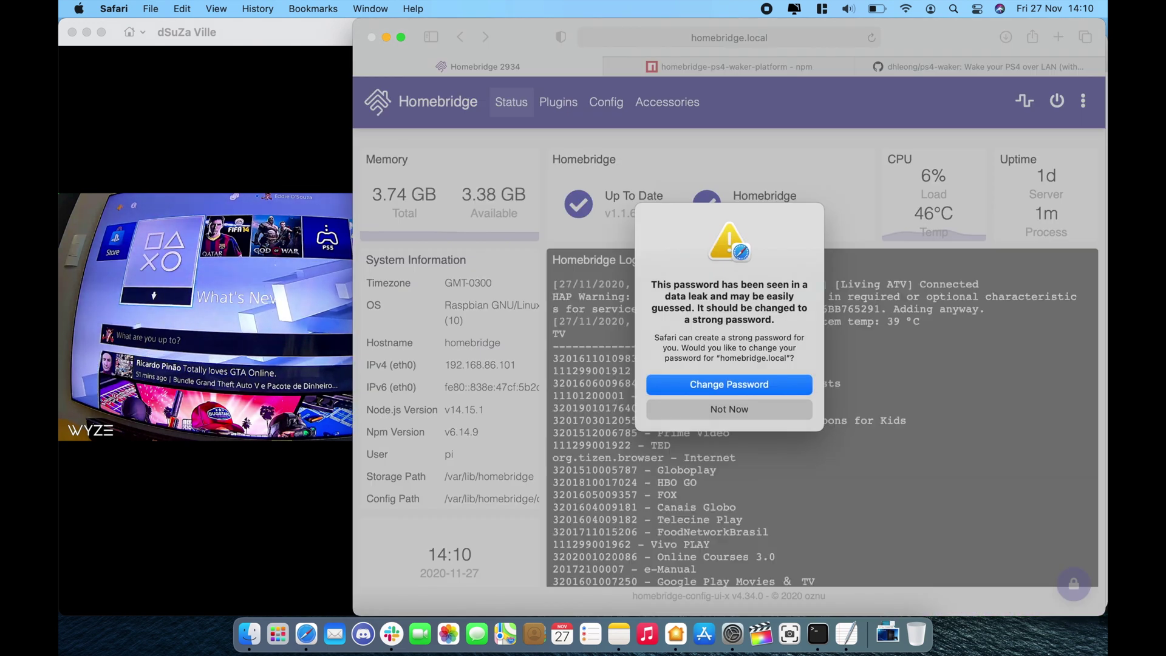
{"action": "left_click", "coordinate": [751, 408]}
Open the server's terminal from the three-dot tools menu, then view the ps4-waker GitHub page.
{"action": "left_click", "coordinate": [1087, 103]}
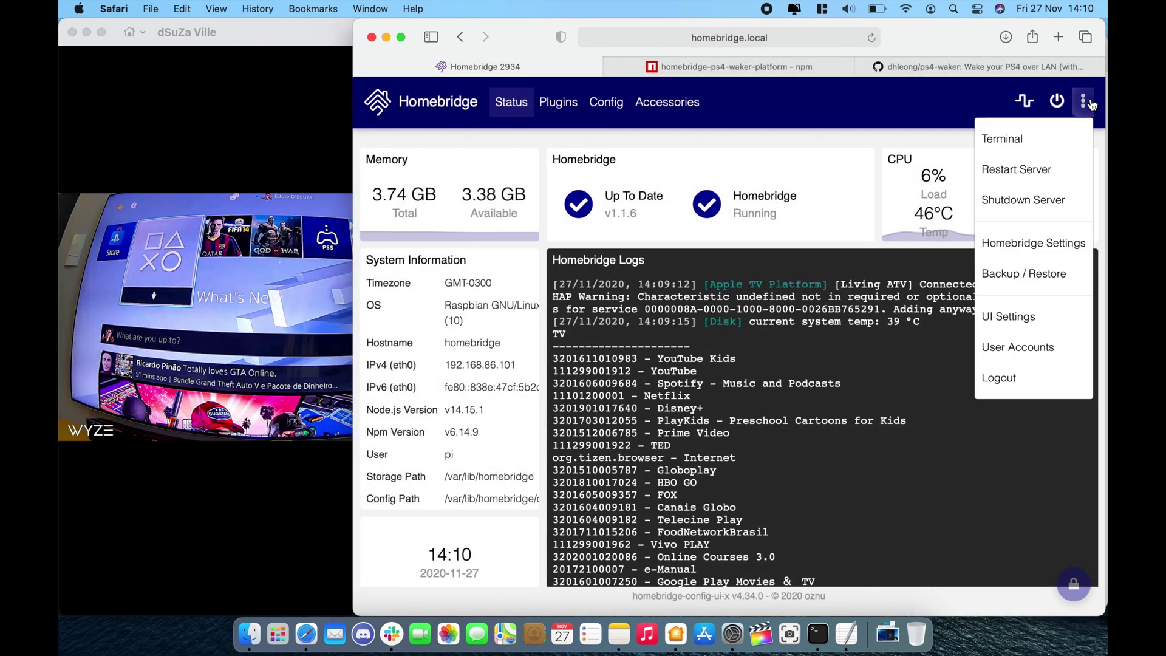
{"action": "left_click", "coordinate": [1081, 126]}
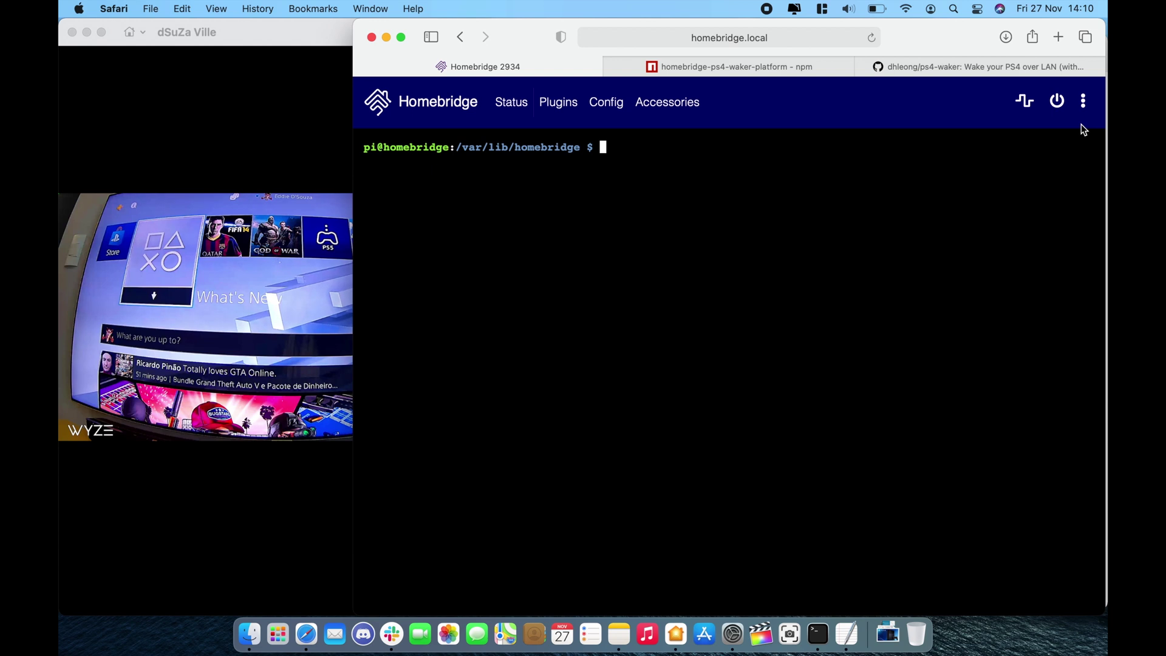
{"action": "left_click", "coordinate": [994, 64]}
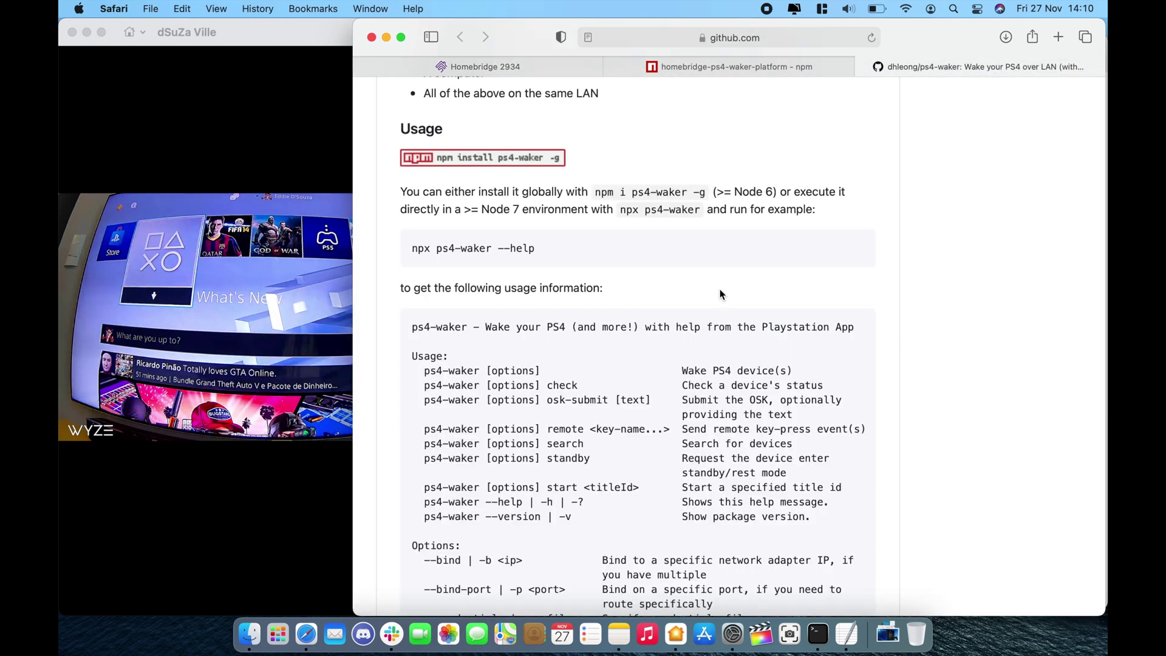
Check the PS4 on the live camera feed, then return to the ps4-waker README.
{"action": "scroll", "coordinate": [721, 294], "scroll_direction": "up", "scroll_amount": 5}
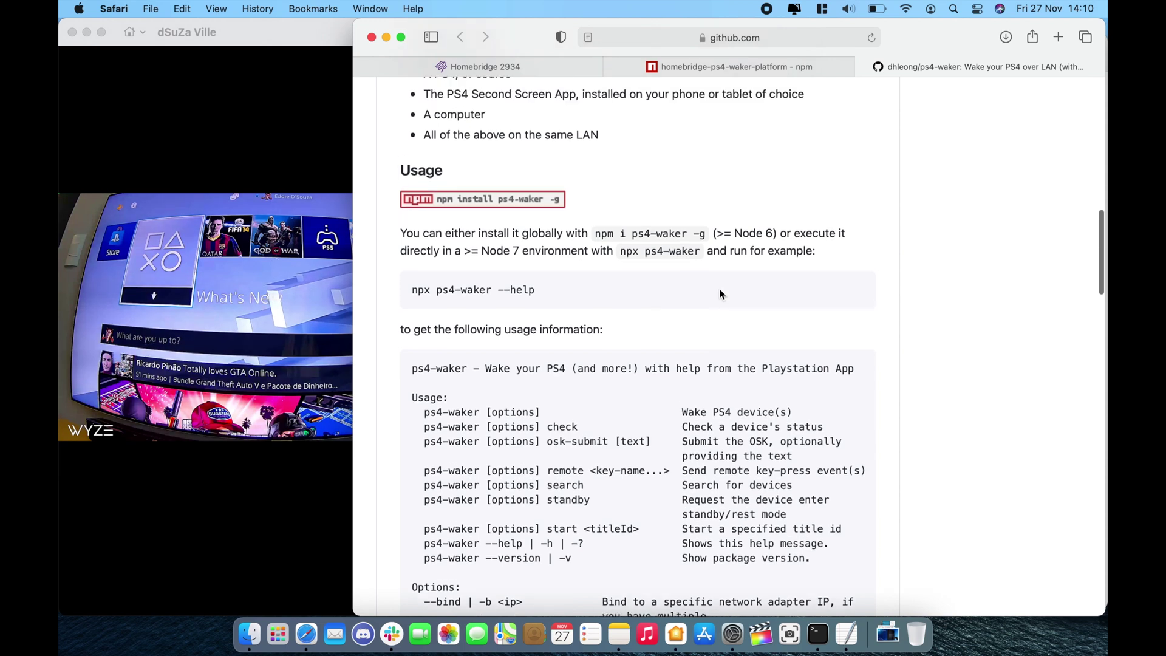
{"action": "scroll", "coordinate": [720, 290], "scroll_direction": "up", "scroll_amount": 2}
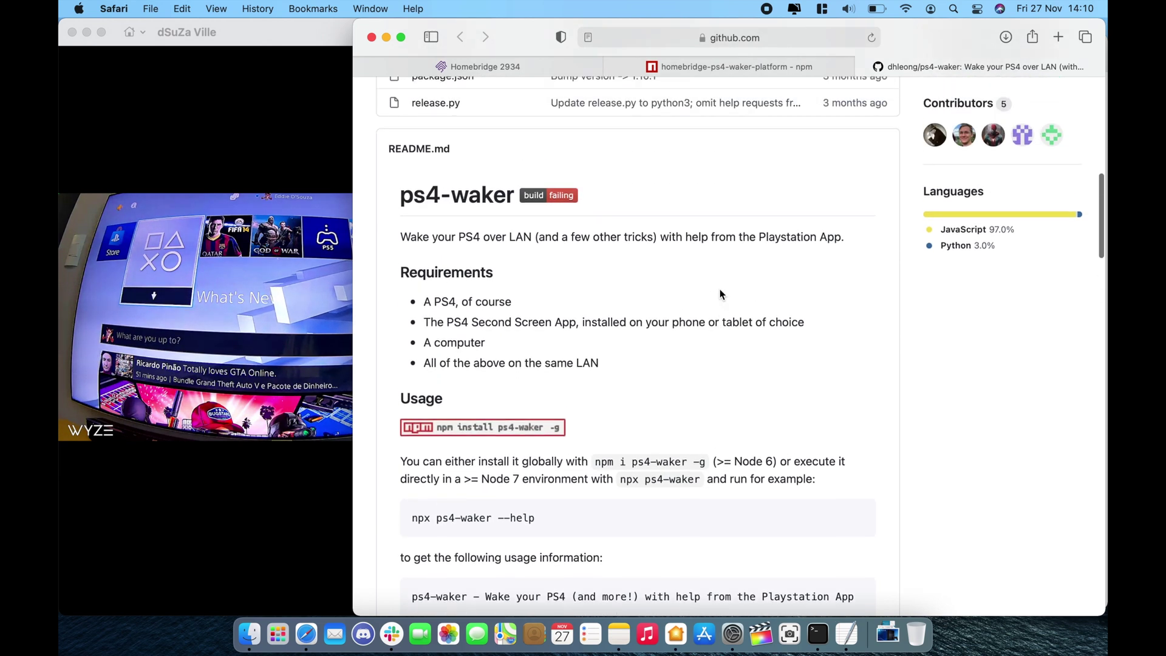
{"action": "scroll", "coordinate": [588, 298], "scroll_direction": "up", "scroll_amount": 4}
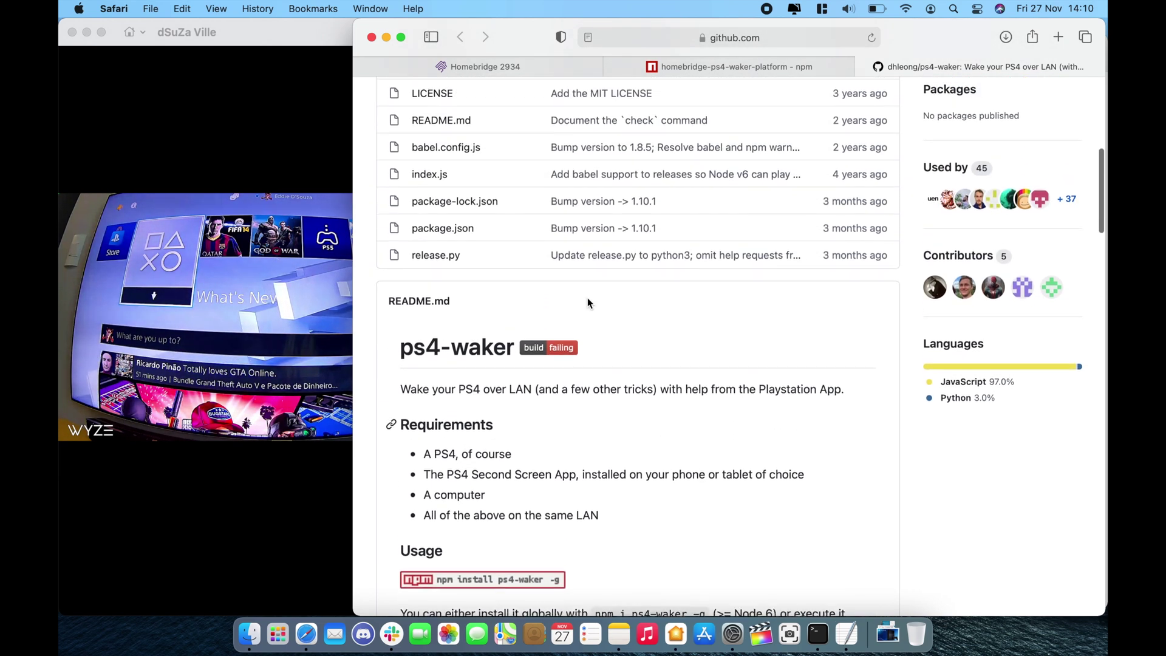
{"action": "scroll", "coordinate": [588, 298], "scroll_direction": "down", "scroll_amount": 2}
{"action": "left_click", "coordinate": [315, 401]}
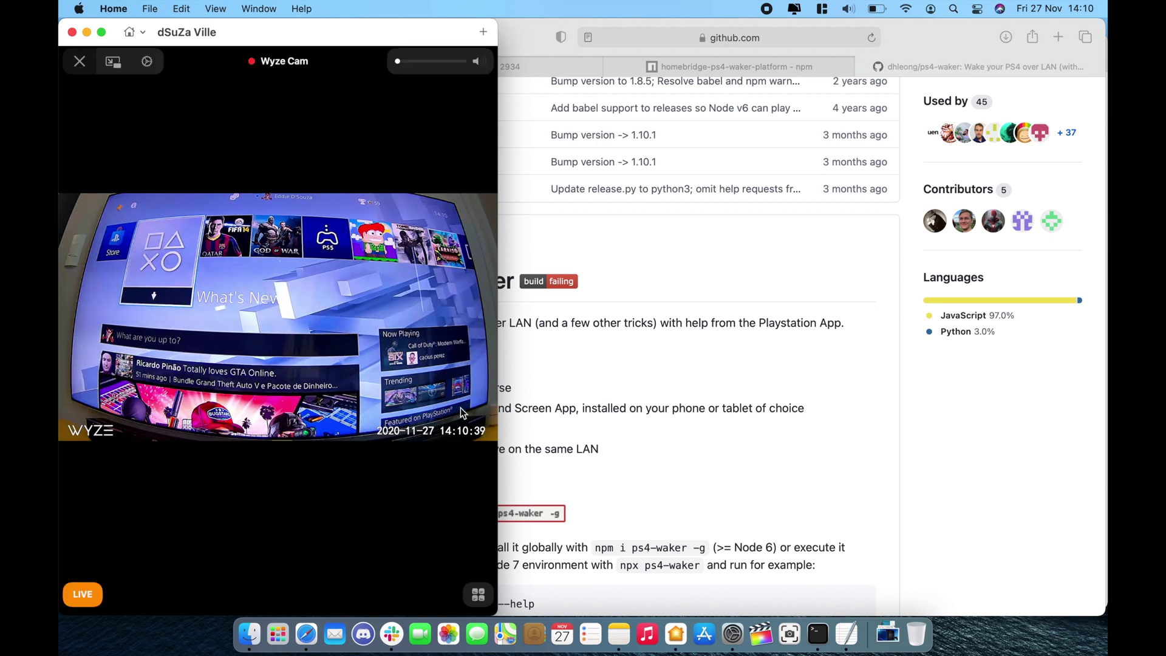
{"action": "left_click", "coordinate": [653, 384]}
Select and copy 'npm i ps4-waker -g' from the README's Usage section.
{"action": "scroll", "coordinate": [653, 384], "scroll_direction": "up", "scroll_amount": 6}
{"action": "scroll", "coordinate": [654, 389], "scroll_direction": "down", "scroll_amount": 10}
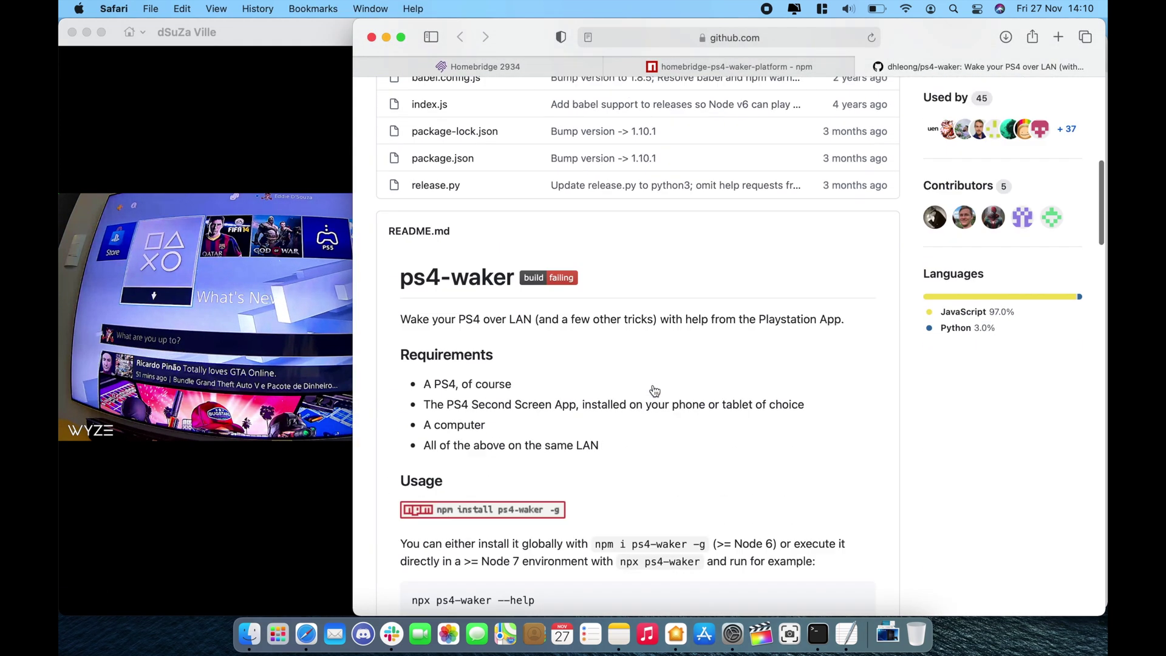
{"action": "scroll", "coordinate": [601, 342], "scroll_direction": "down", "scroll_amount": 2}
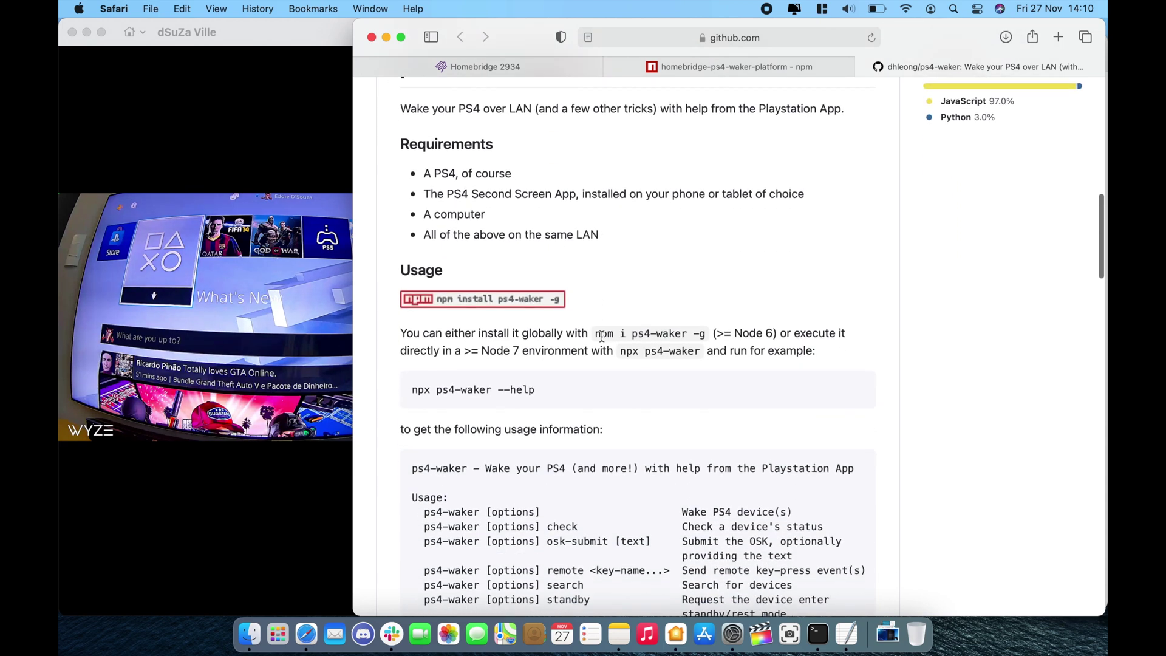
{"action": "left_click_drag", "start_coordinate": [595, 333], "coordinate": [709, 333]}
{"action": "key", "text": "super+c"}
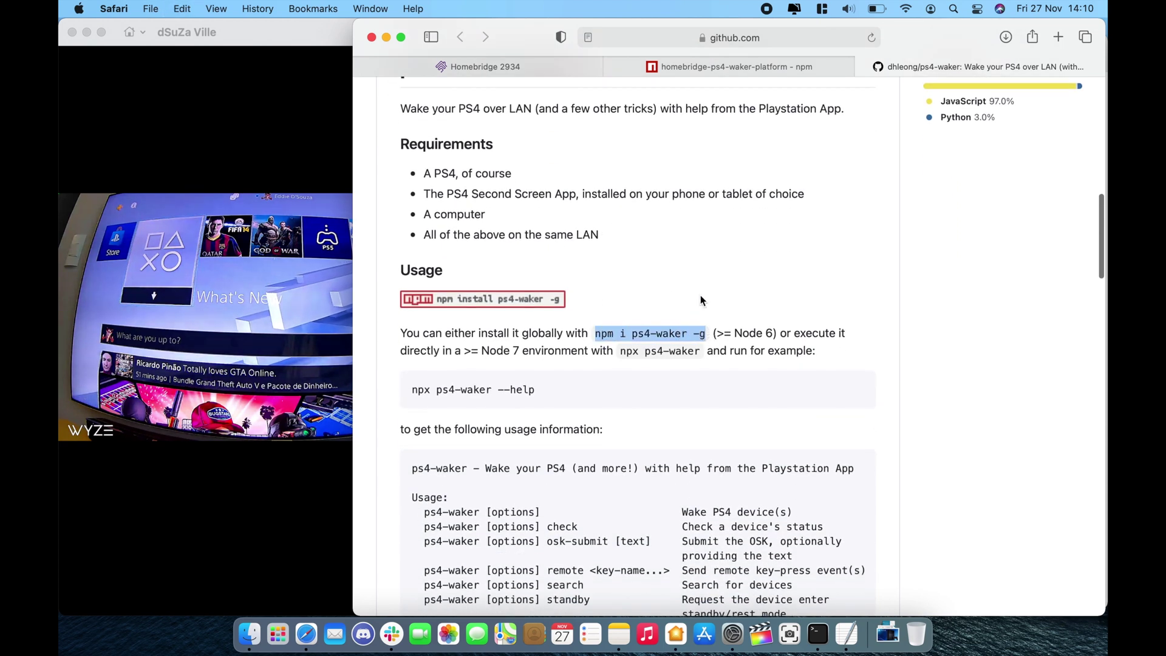
{"action": "left_click", "coordinate": [549, 68]}
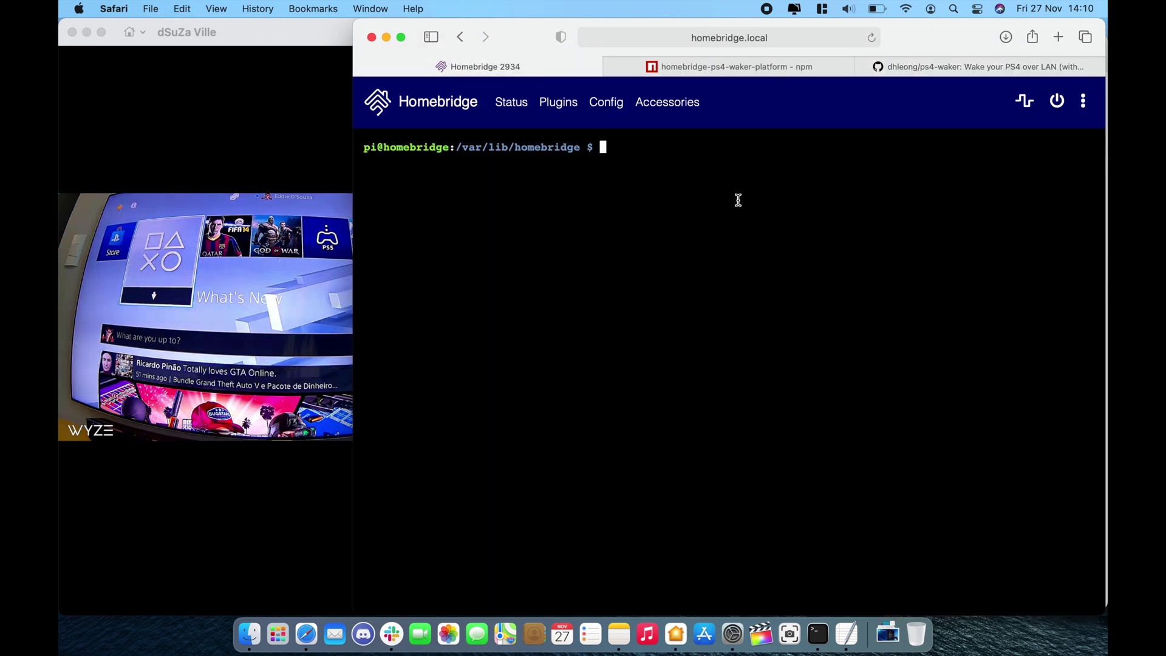
Run 'sudo npm i ps4-waker -g' to install ps4-waker globally.
{"action": "type", "text": "sudo"}
{"action": "key", "text": "super+v"}
{"action": "key", "text": "Return"}
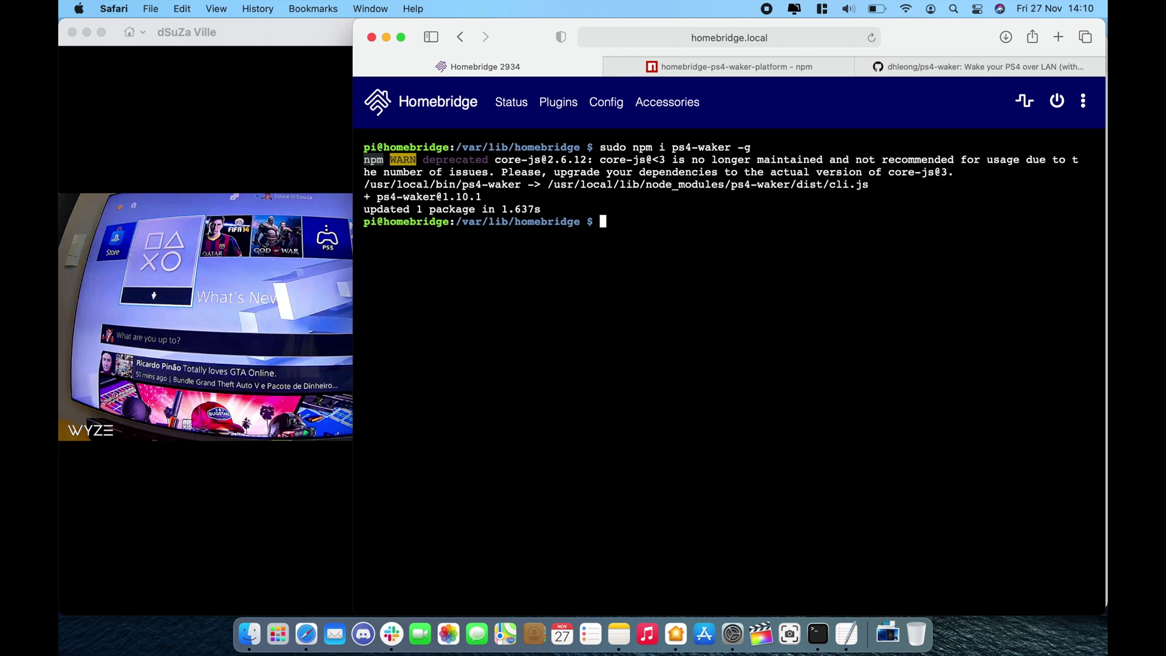
Launch ps4-waker to start pairing and view the PS4's pairing PIN on camera.
{"action": "type", "text": "ps4-wa"}
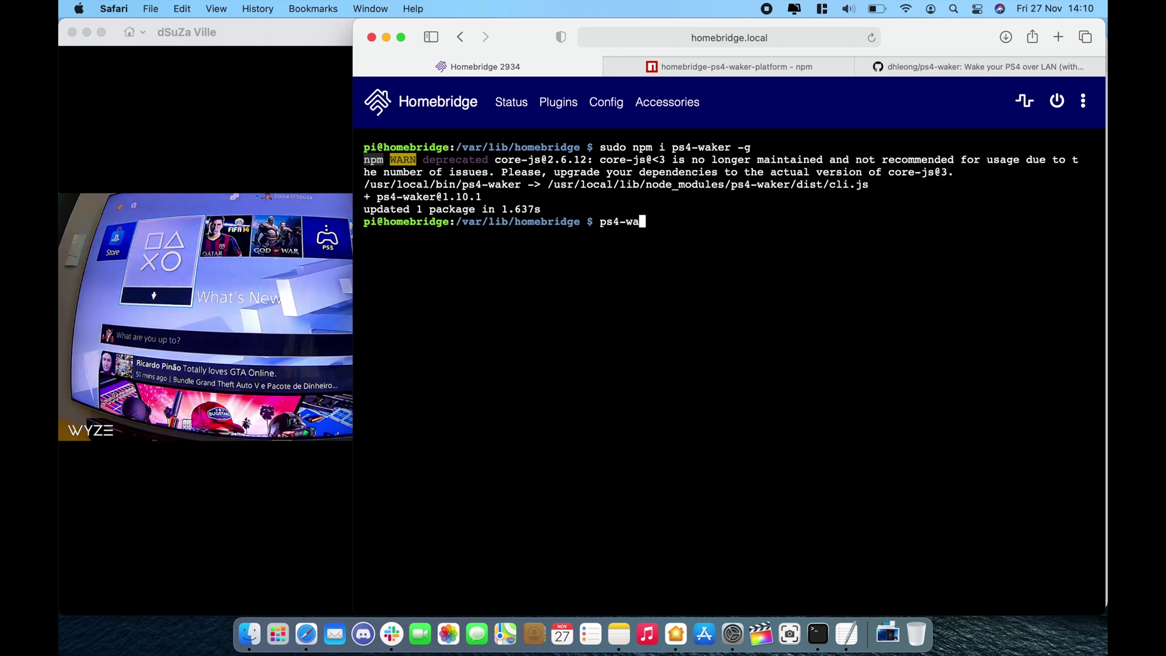
{"action": "type", "text": "ker"}
{"action": "key", "text": "Return"}
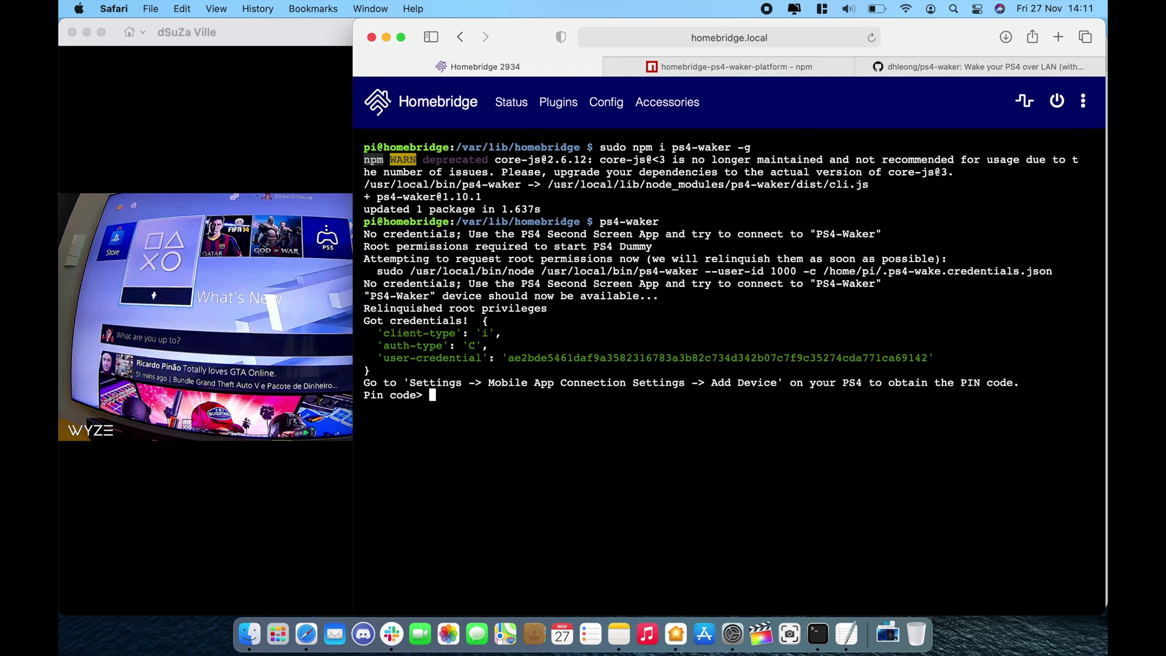
{"action": "left_click", "coordinate": [331, 261]}
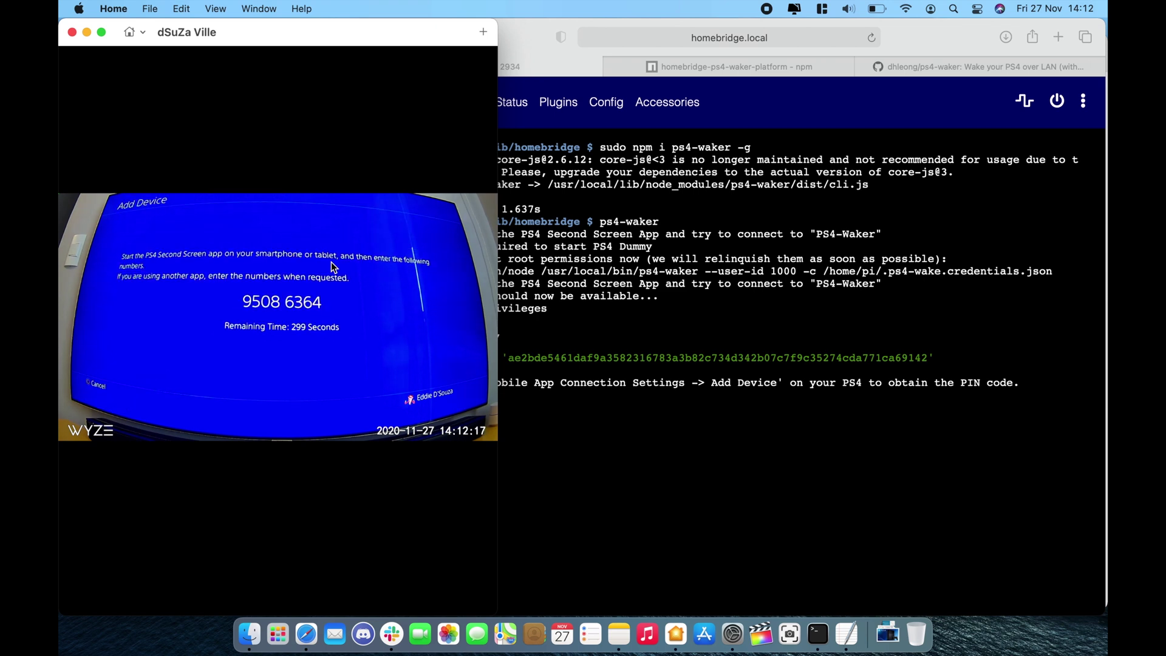
Submit the PS4's on-screen pairing PIN at the Pin code prompt, then type ps4-waker again.
{"action": "left_click", "coordinate": [573, 410]}
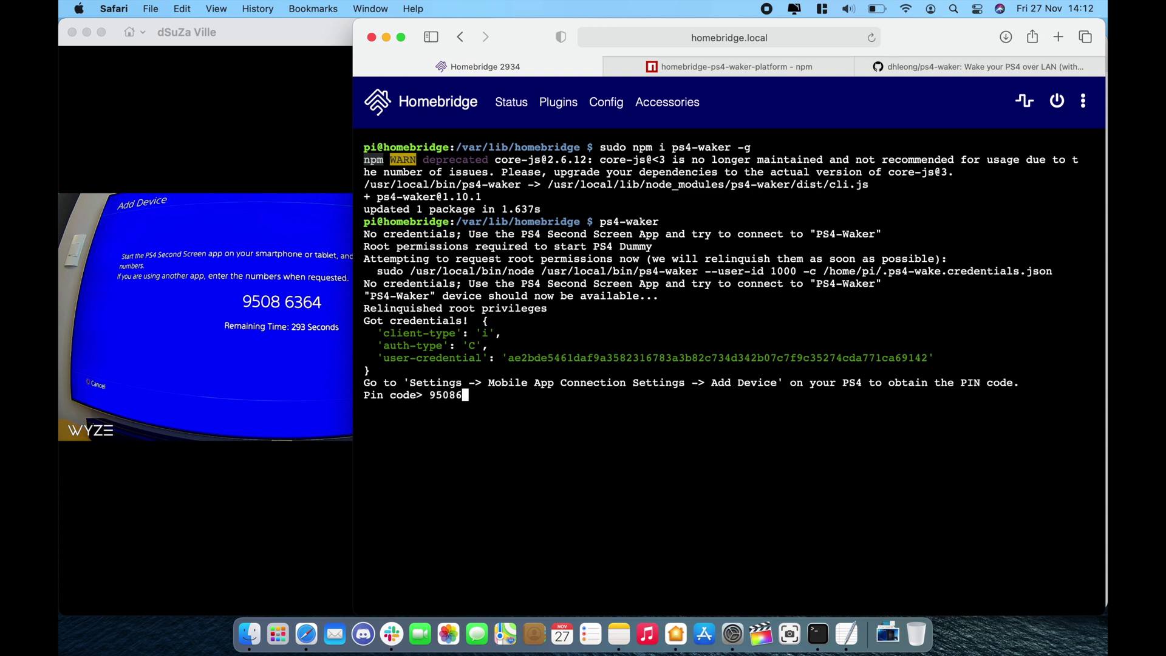
{"action": "type", "text": "95086364"}
{"action": "key", "text": "Return"}
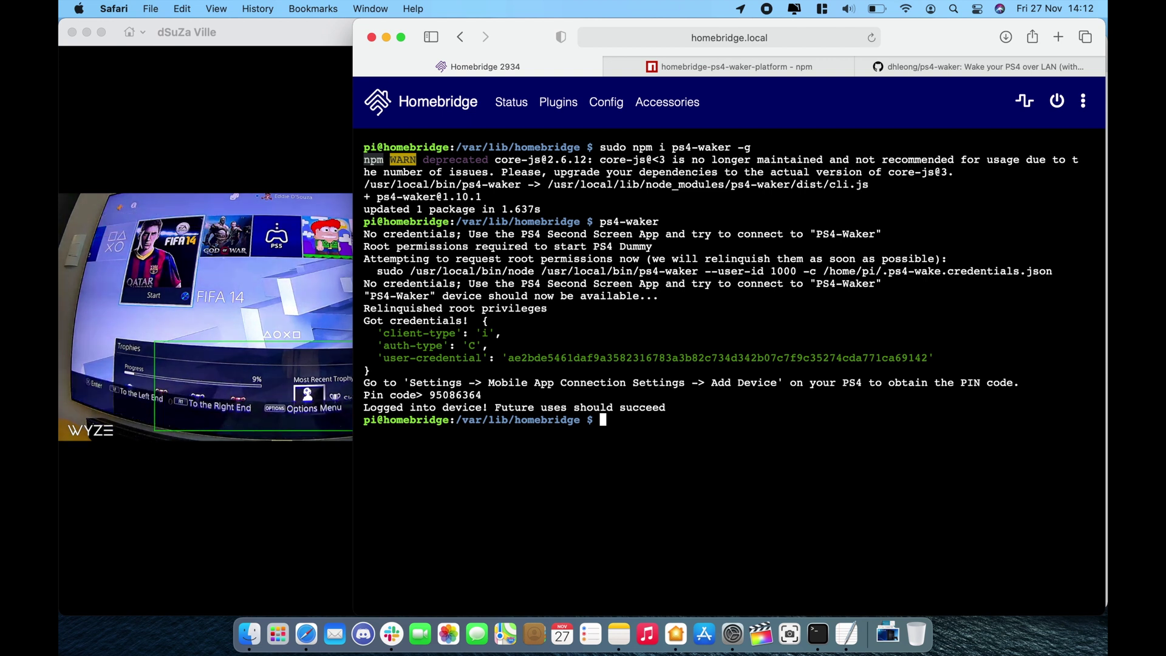
{"action": "type", "text": "ps4-wak"}
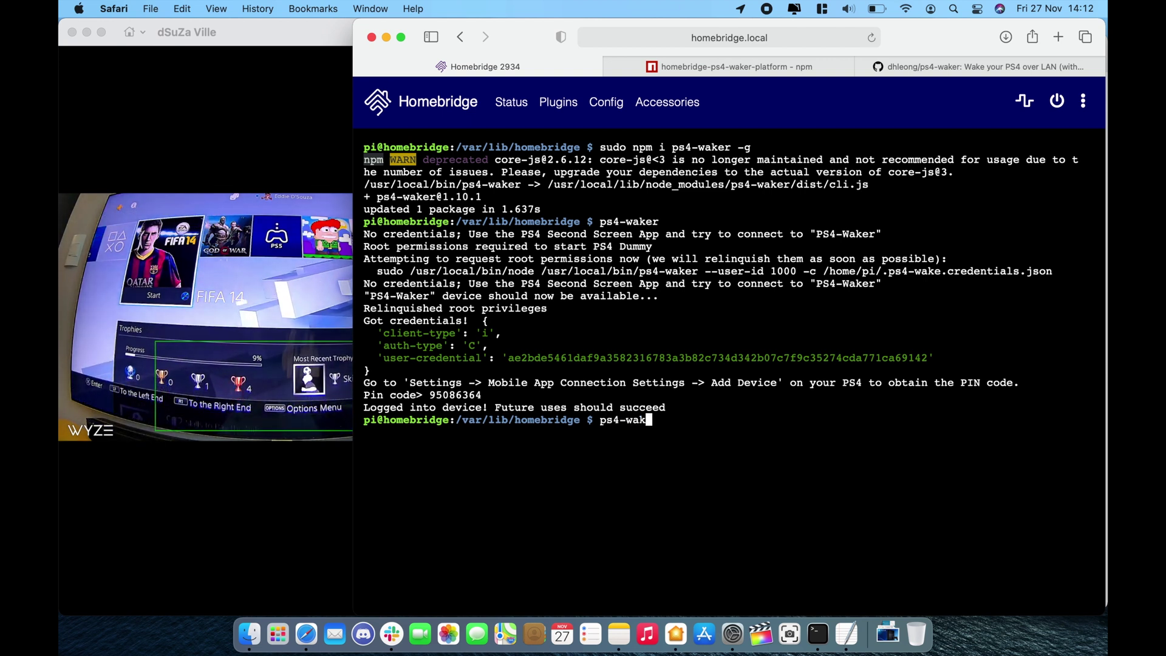
{"action": "type", "text": "er"}
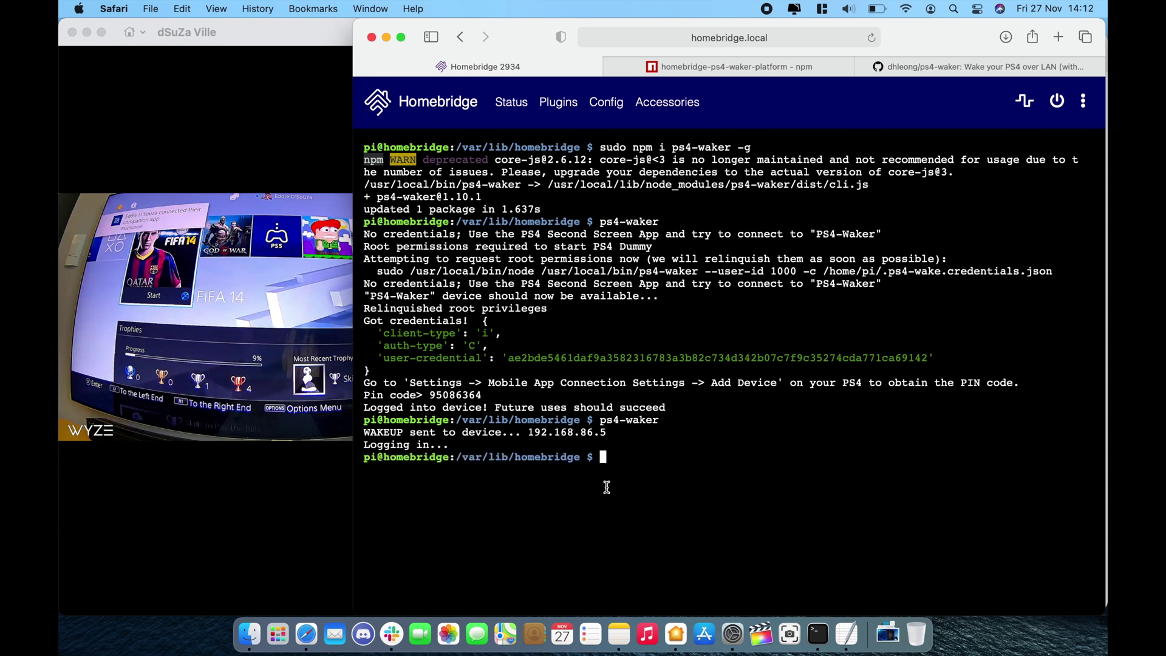
Check the README's command options and run 'ps4-waker standby' to put the PS4 in rest mode.
{"action": "left_click", "coordinate": [868, 65]}
{"action": "scroll", "coordinate": [764, 460], "scroll_direction": "down", "scroll_amount": 2}
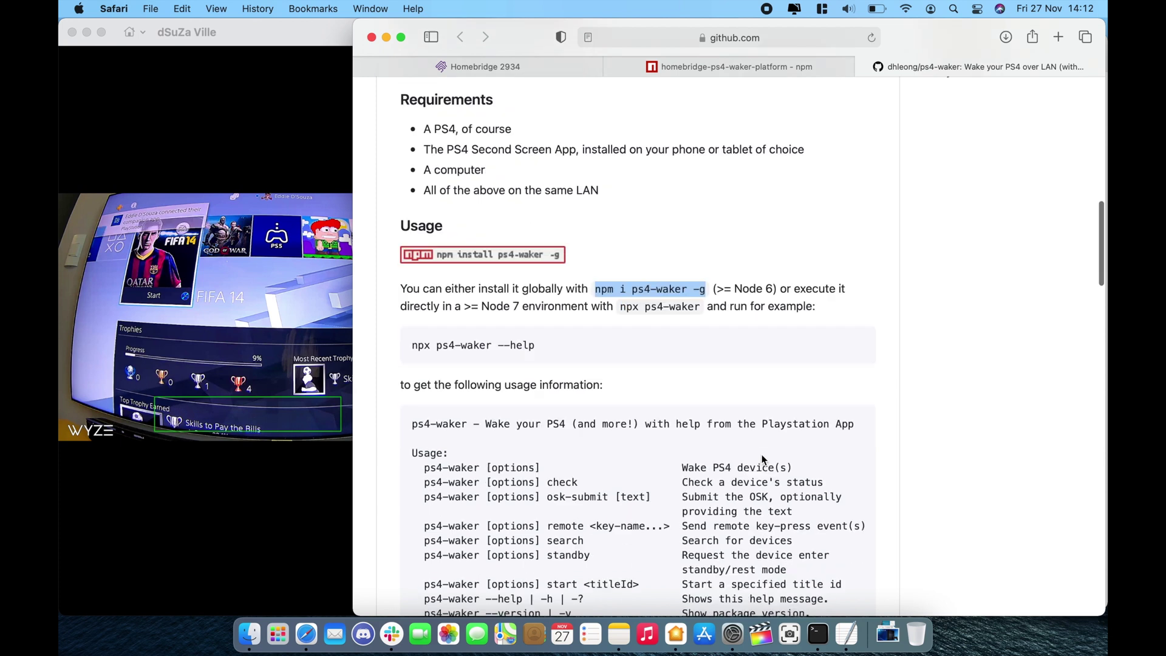
{"action": "scroll", "coordinate": [764, 460], "scroll_direction": "down", "scroll_amount": 5}
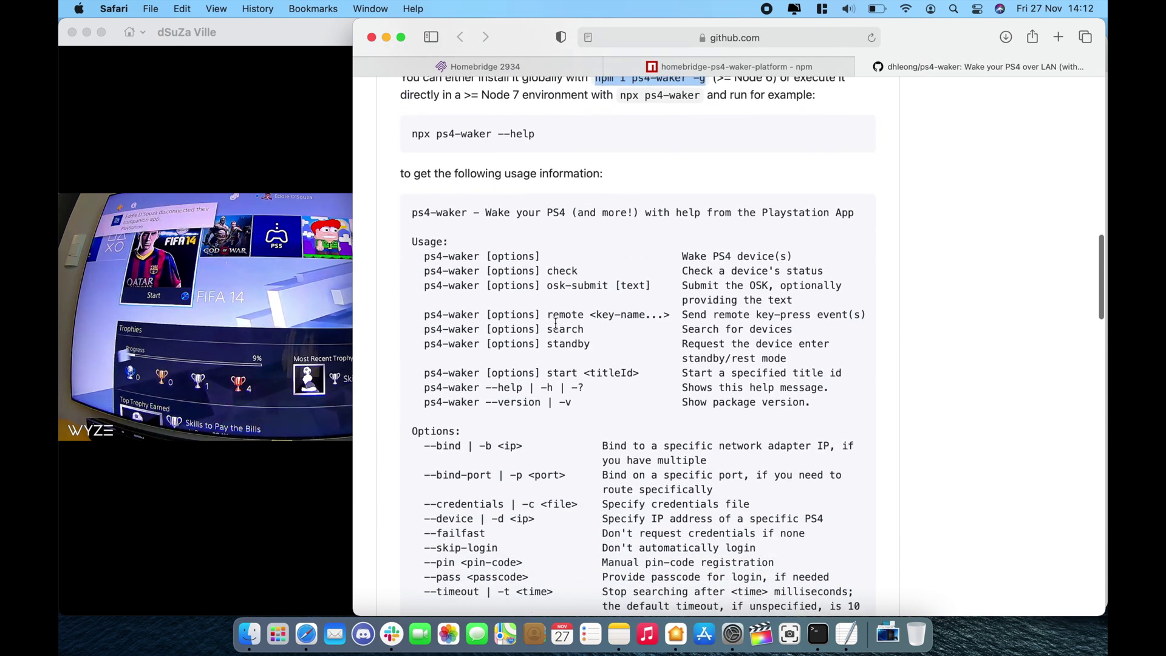
{"action": "left_click", "coordinate": [499, 72]}
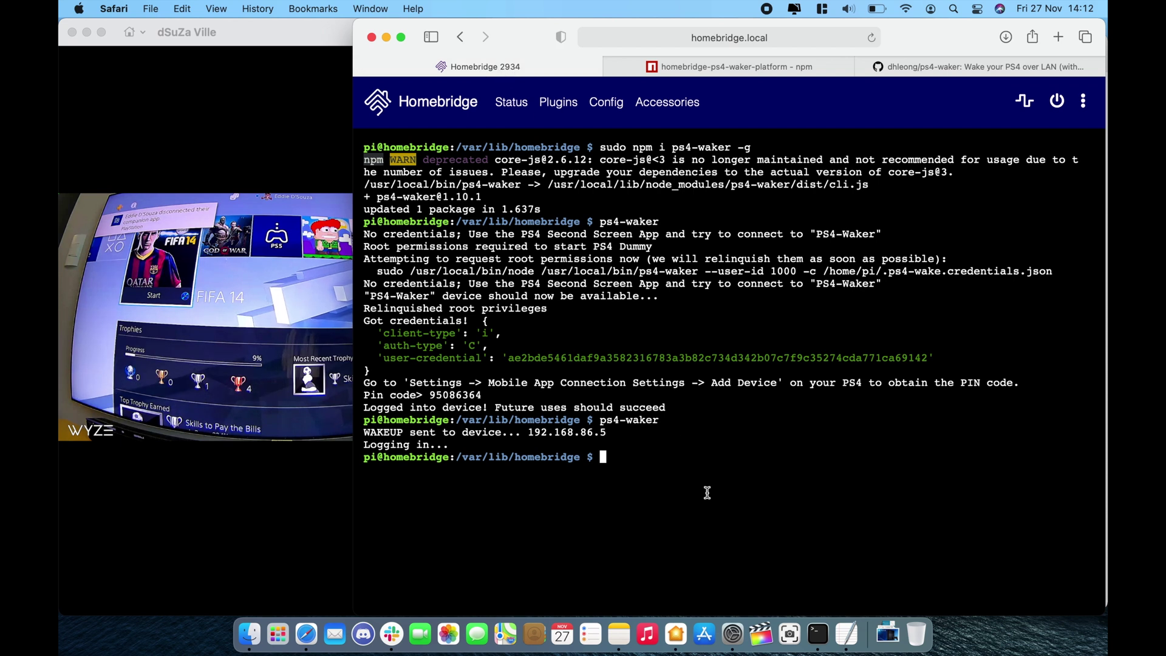
{"action": "type", "text": "ps4"}
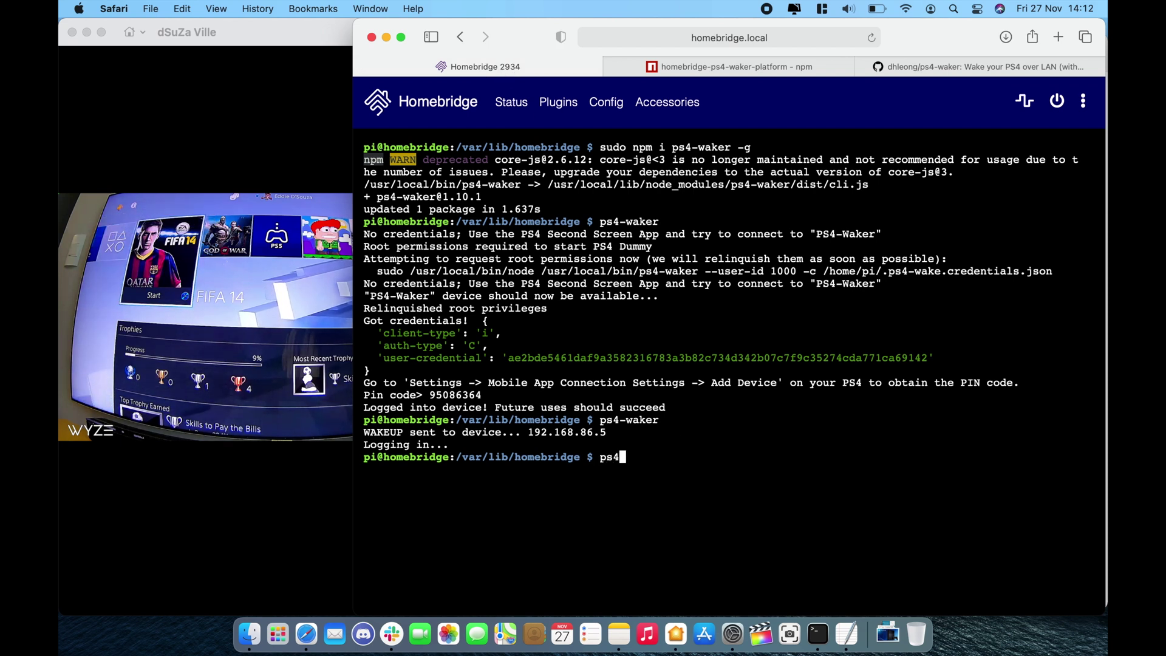
{"action": "type", "text": "-waker standby"}
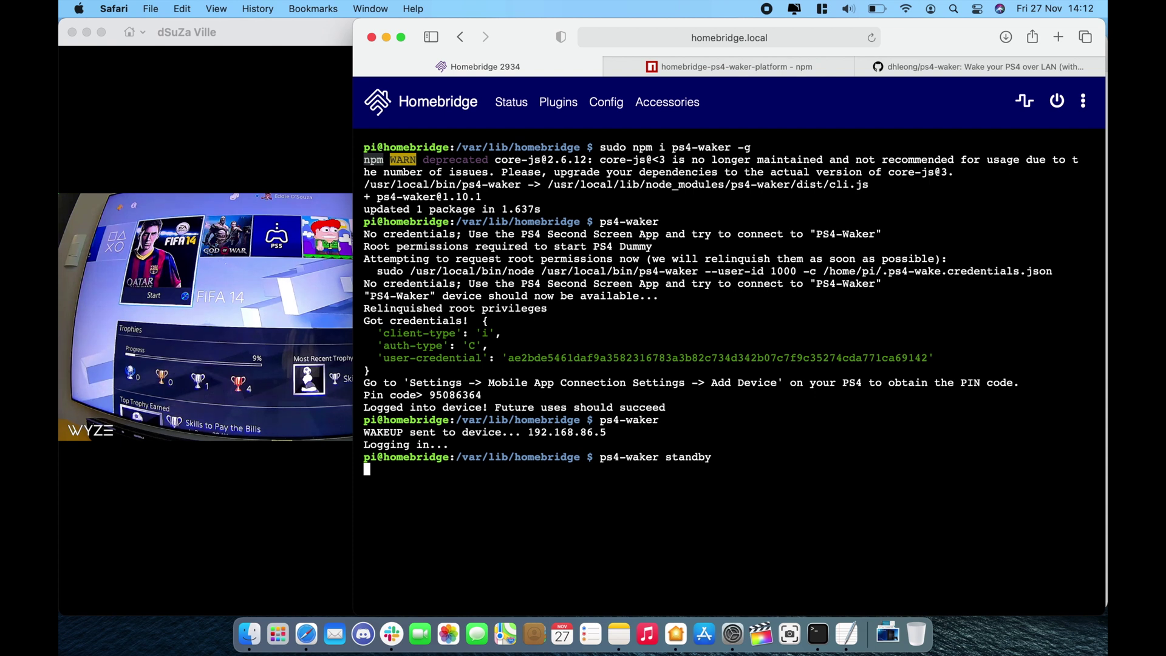
{"action": "key", "text": "Return"}
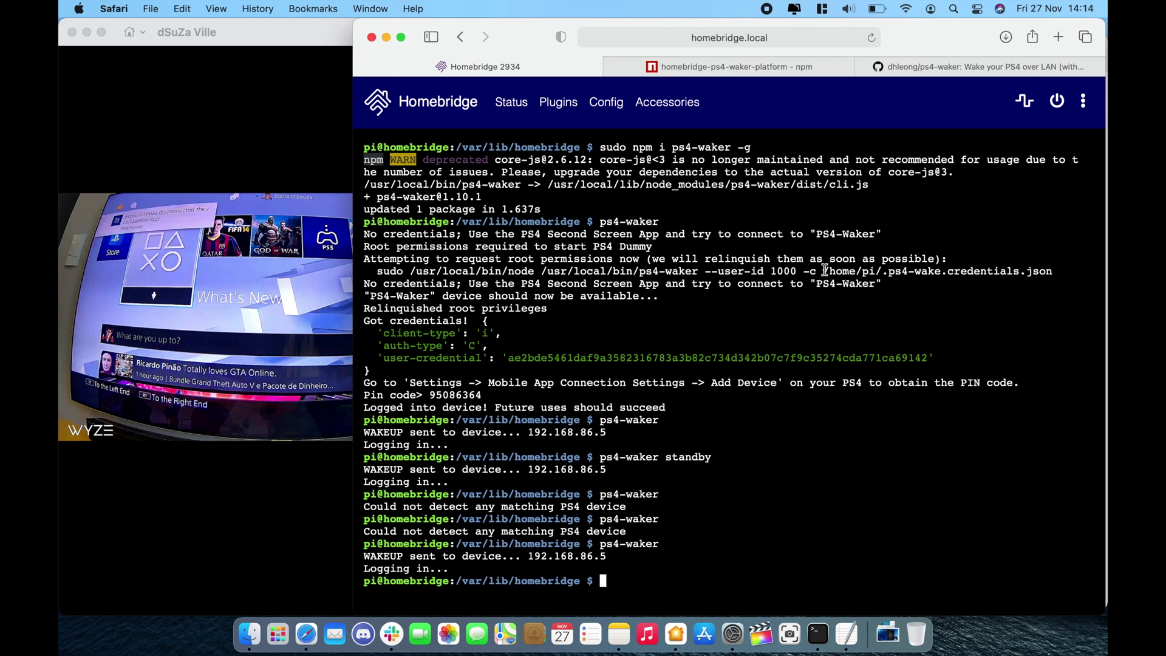
Select the path /home/pi/.ps4-wake.credentials.json in the terminal output.
{"action": "left_click_drag", "start_coordinate": [824, 269], "coordinate": [1055, 264]}
{"action": "left_click", "coordinate": [910, 276]}
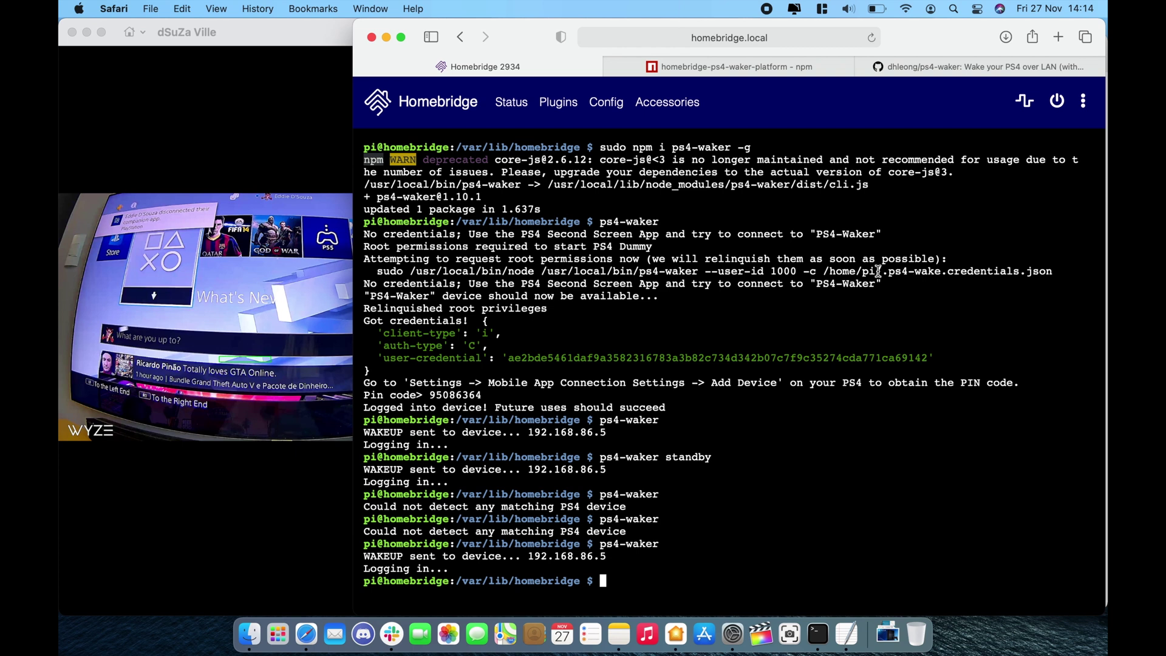
{"action": "left_click_drag", "start_coordinate": [824, 270], "coordinate": [1050, 283]}
{"action": "key", "text": "super+c"}
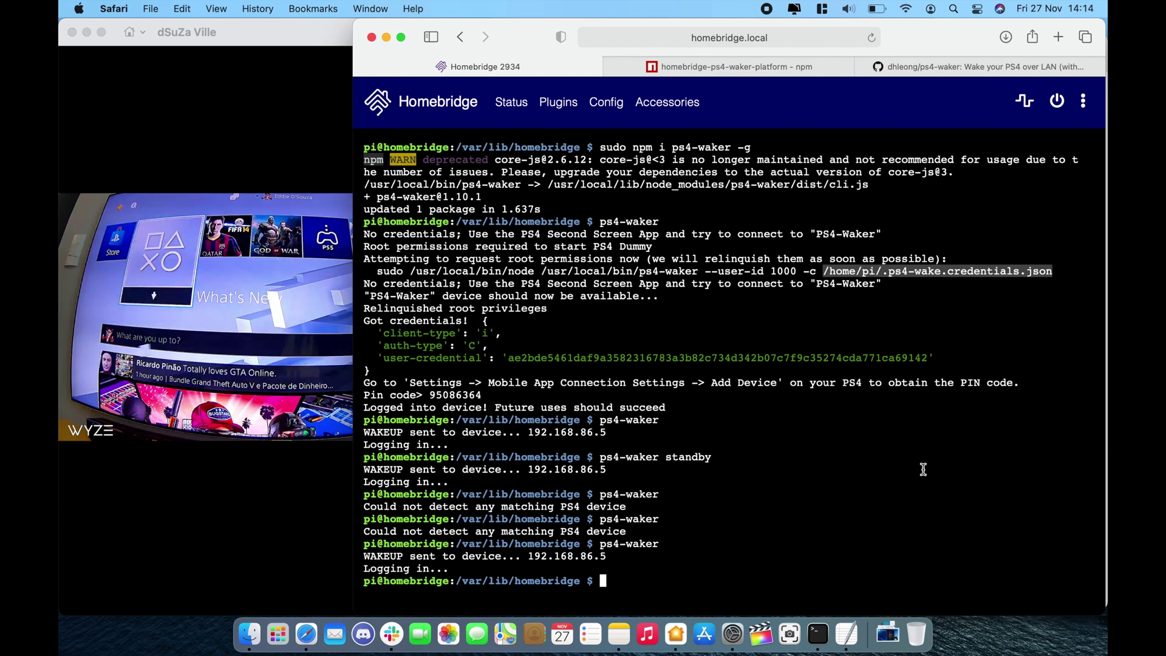
Paste /home/pi/.ps4-wake.credentials.json on a new line above the ps4-waker command, then minimize Notes.
{"action": "left_click", "coordinate": [616, 635]}
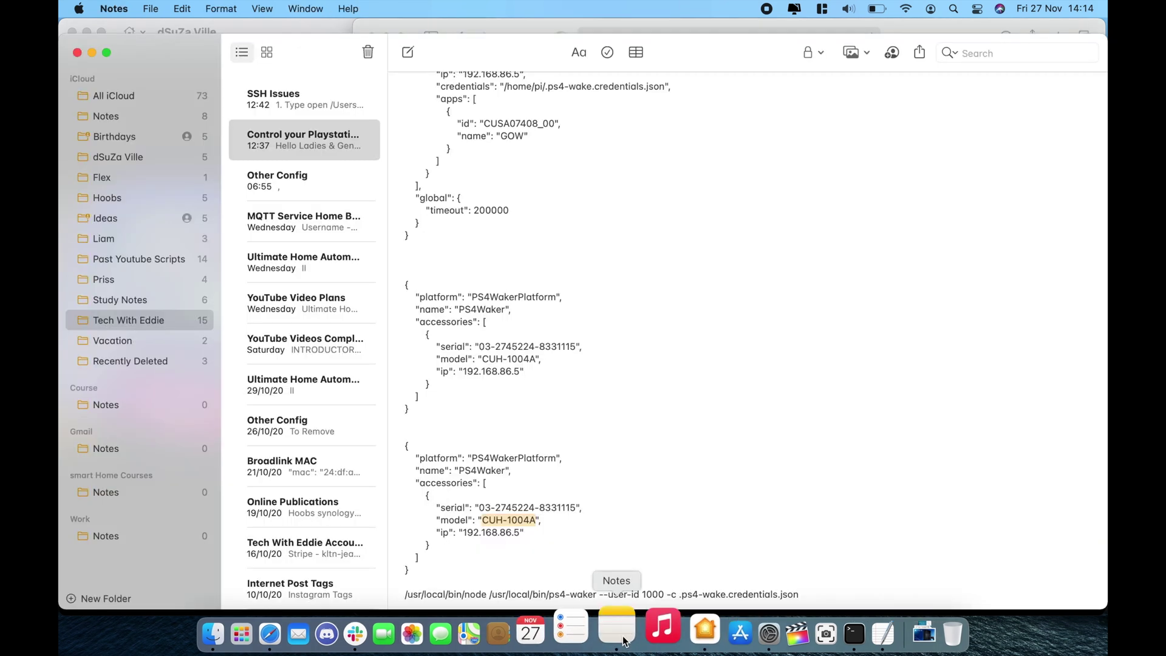
{"action": "scroll", "coordinate": [725, 454], "scroll_direction": "down", "scroll_amount": 1}
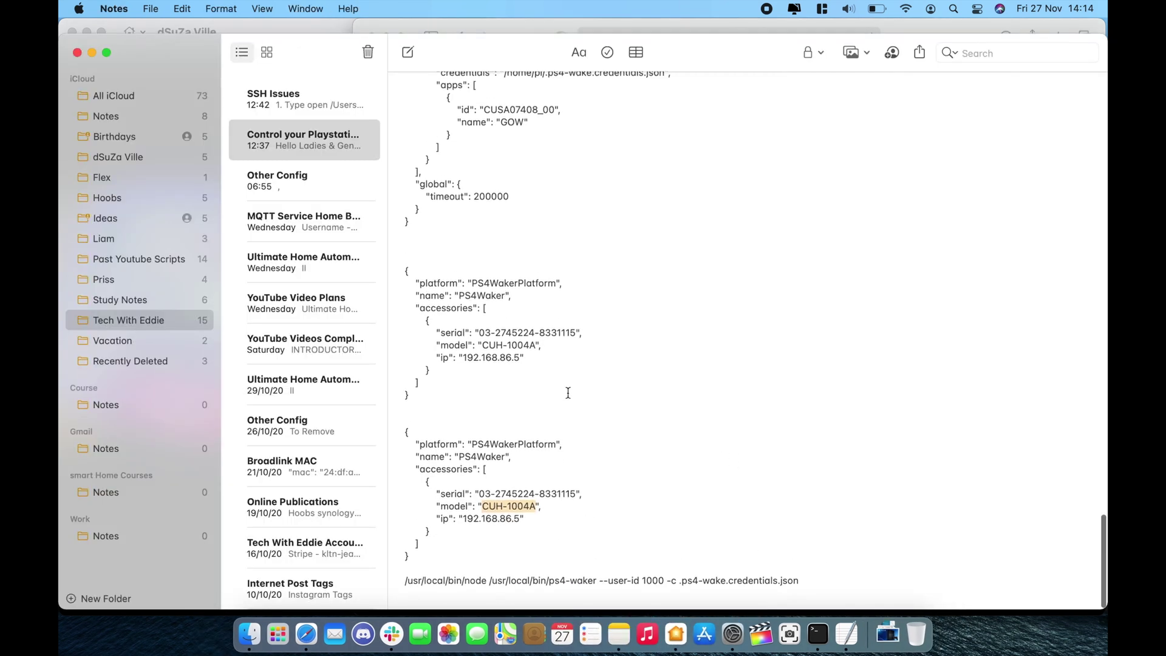
{"action": "left_click", "coordinate": [458, 561]}
{"action": "key", "text": "Return"}
{"action": "key", "text": "Return"}
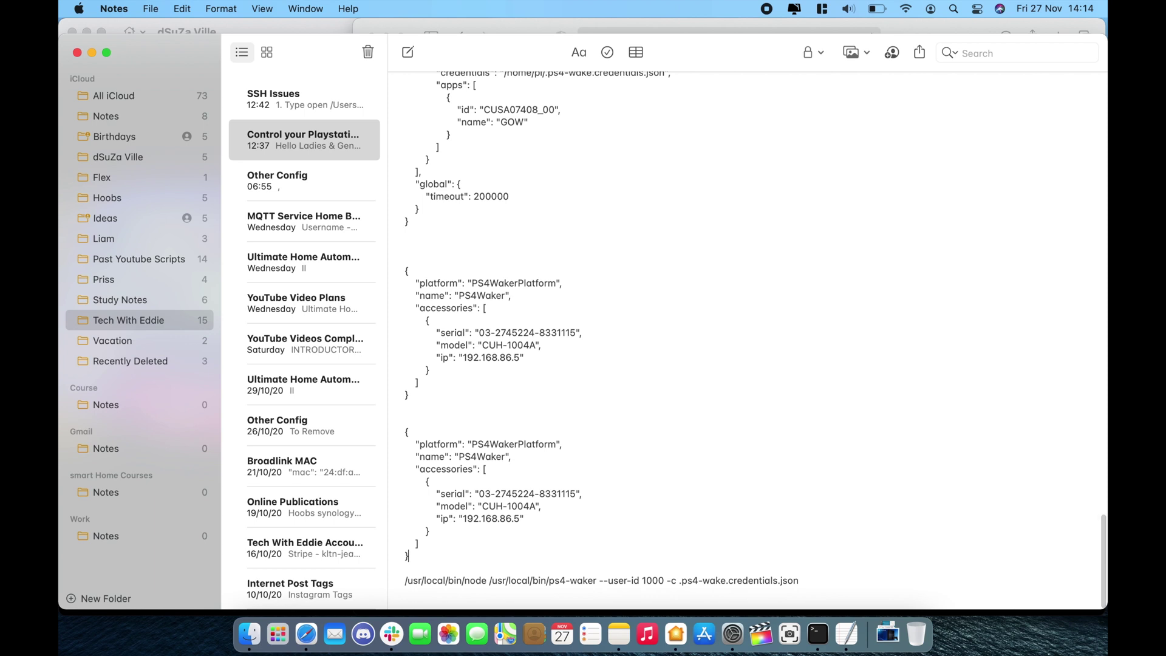
{"action": "key", "text": "super+v"}
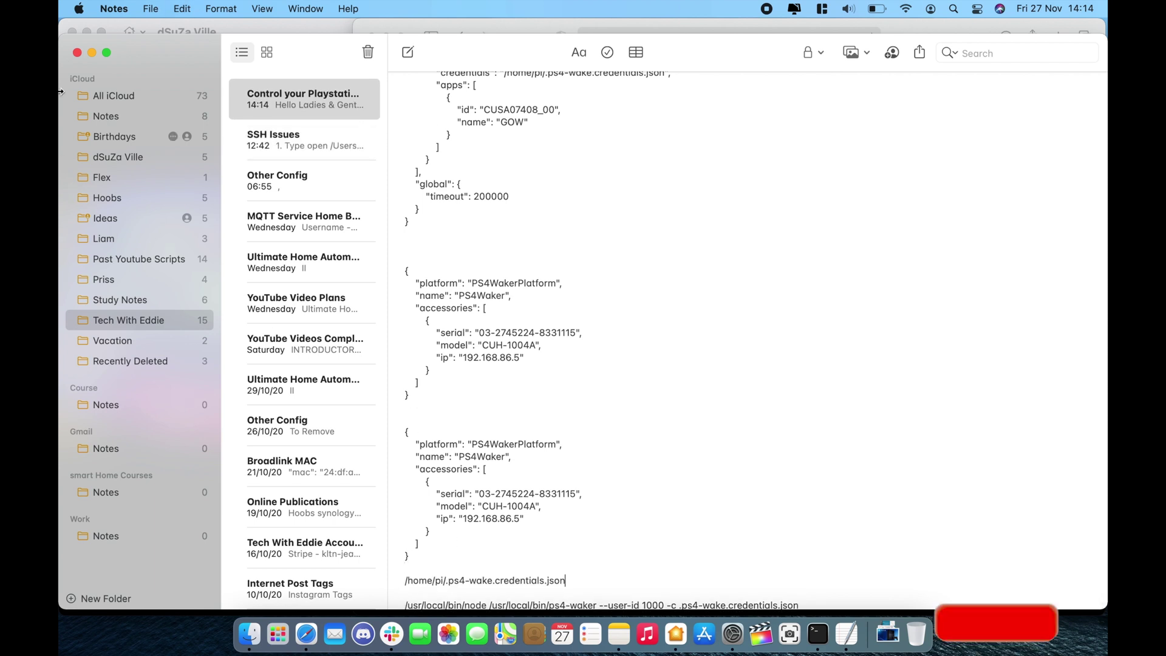
{"action": "left_click", "coordinate": [92, 51]}
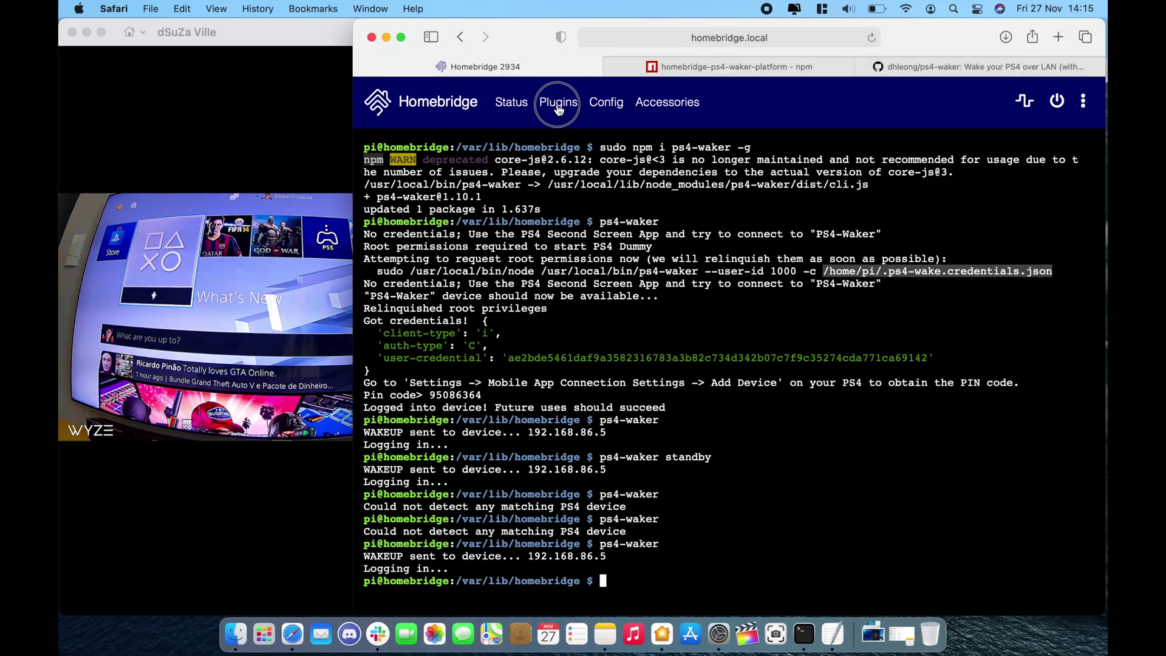
Search Plugins for ps4 and install Homebridge Ps4 Waker Platform.
{"action": "left_click", "coordinate": [558, 104]}
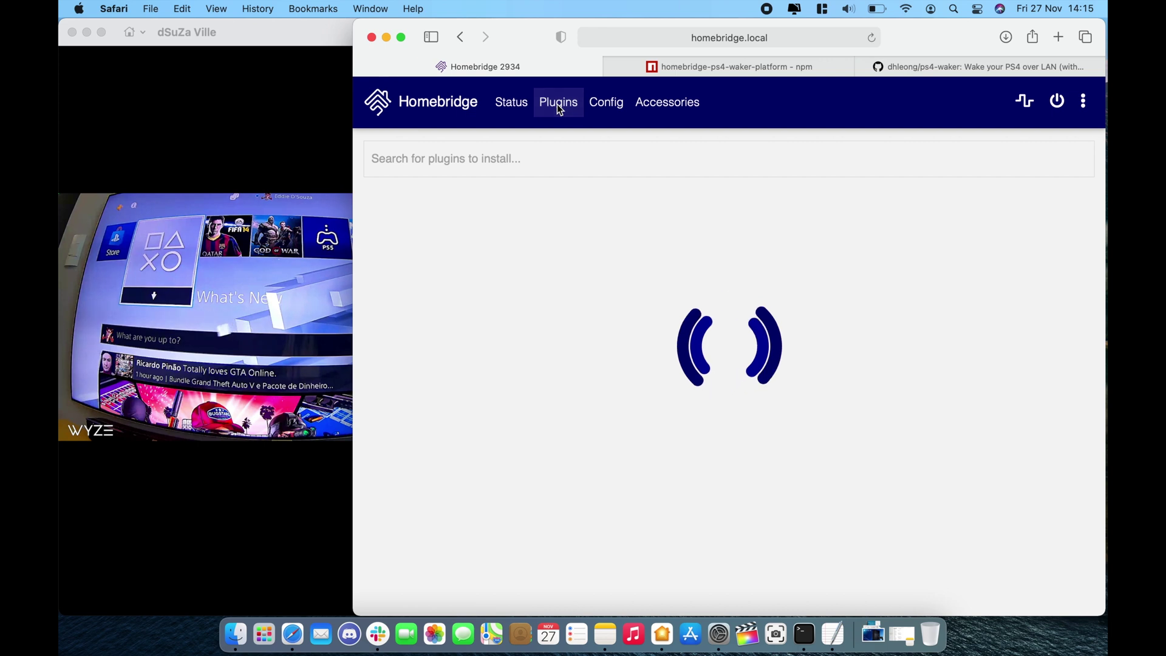
{"action": "left_click", "coordinate": [538, 158]}
{"action": "left_click", "coordinate": [493, 158]}
{"action": "type", "text": "ps4"}
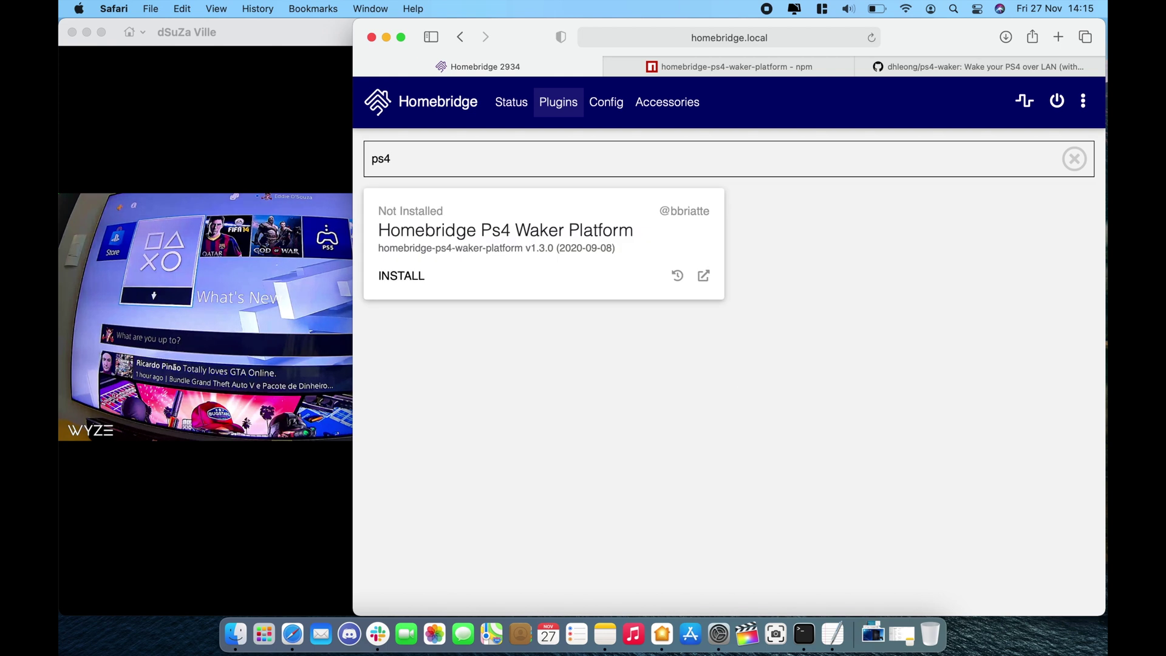
{"action": "mouse_move", "coordinate": [274, 270]}
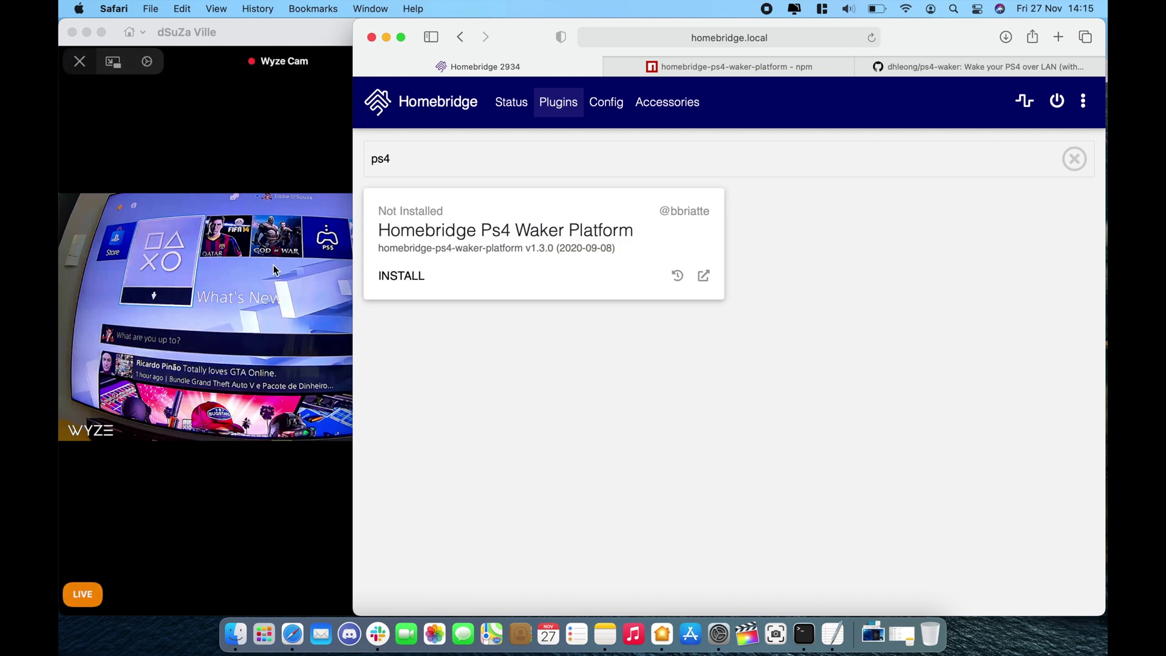
{"action": "left_click", "coordinate": [394, 276]}
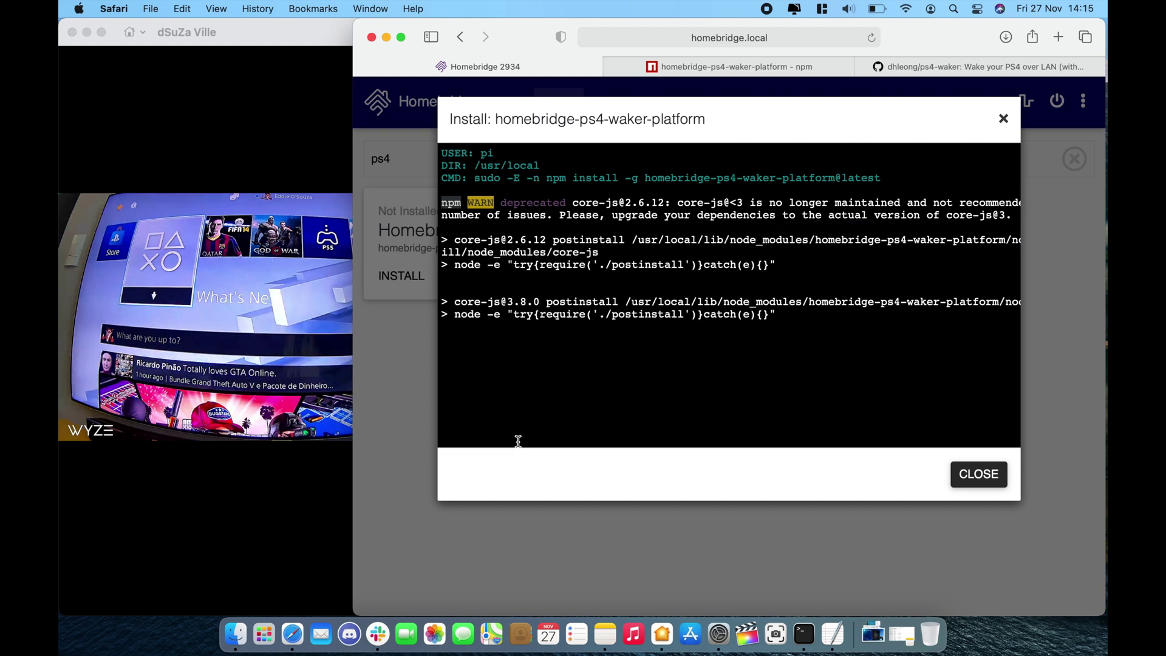
Open the PS4 Waker plugin settings and copy the example config from the npm page.
{"action": "scroll", "coordinate": [517, 441], "scroll_direction": "down", "scroll_amount": 10}
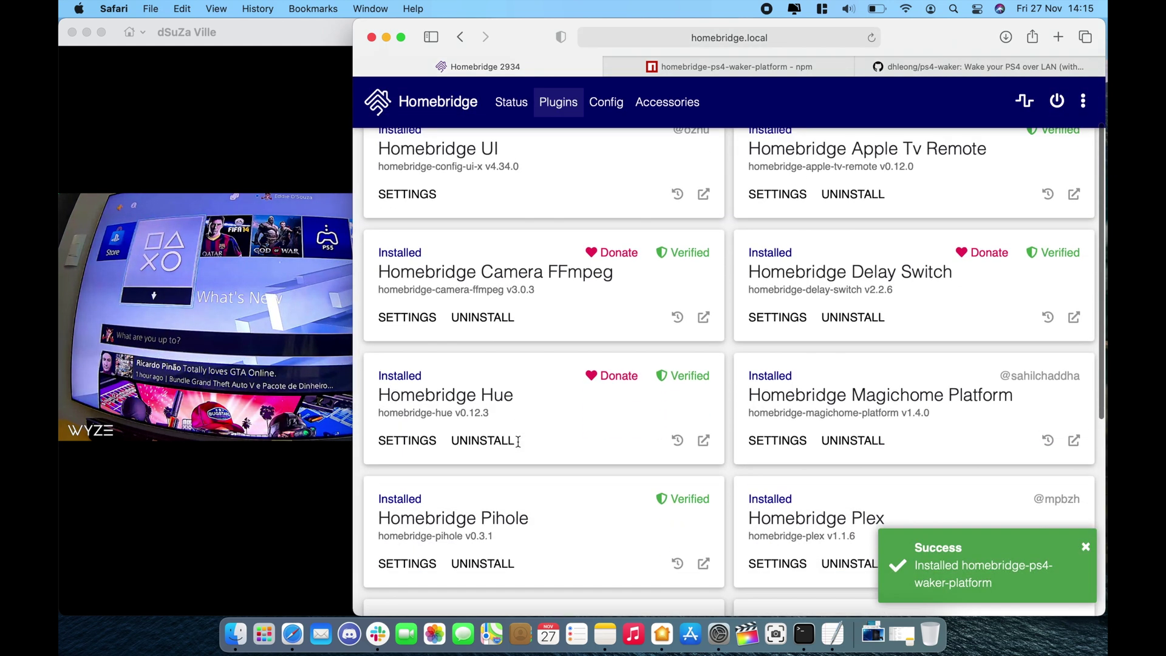
{"action": "left_click", "coordinate": [407, 402]}
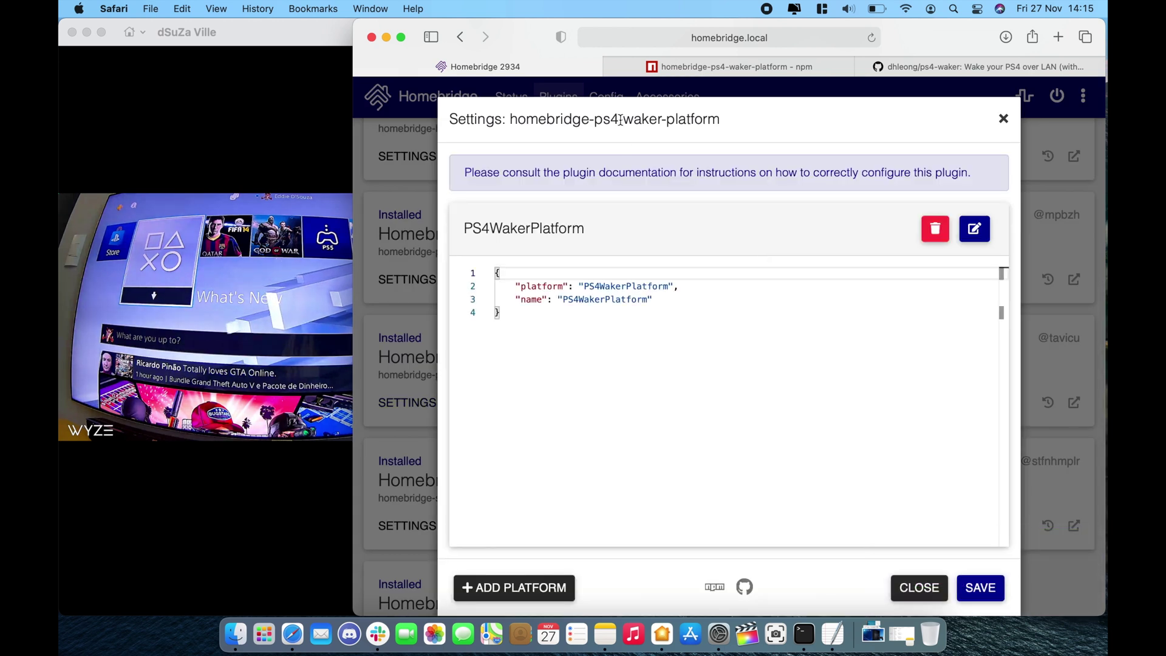
{"action": "left_click", "coordinate": [745, 68]}
{"action": "scroll", "coordinate": [716, 466], "scroll_direction": "up", "scroll_amount": 6}
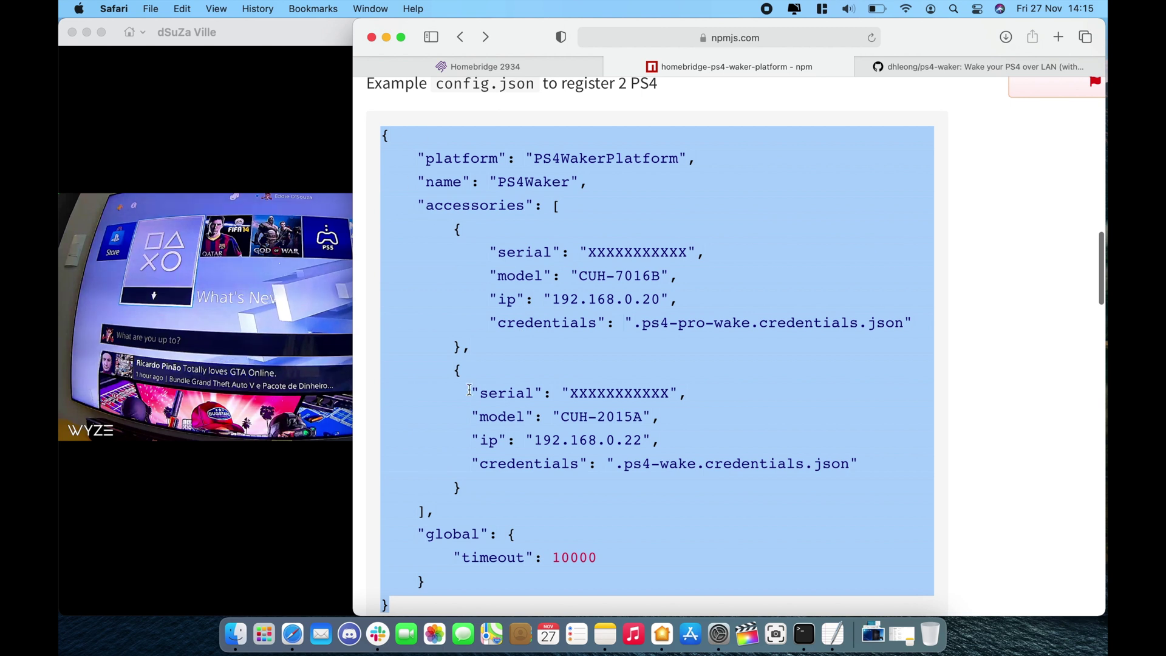
{"action": "scroll", "coordinate": [469, 389], "scroll_direction": "down", "scroll_amount": 1}
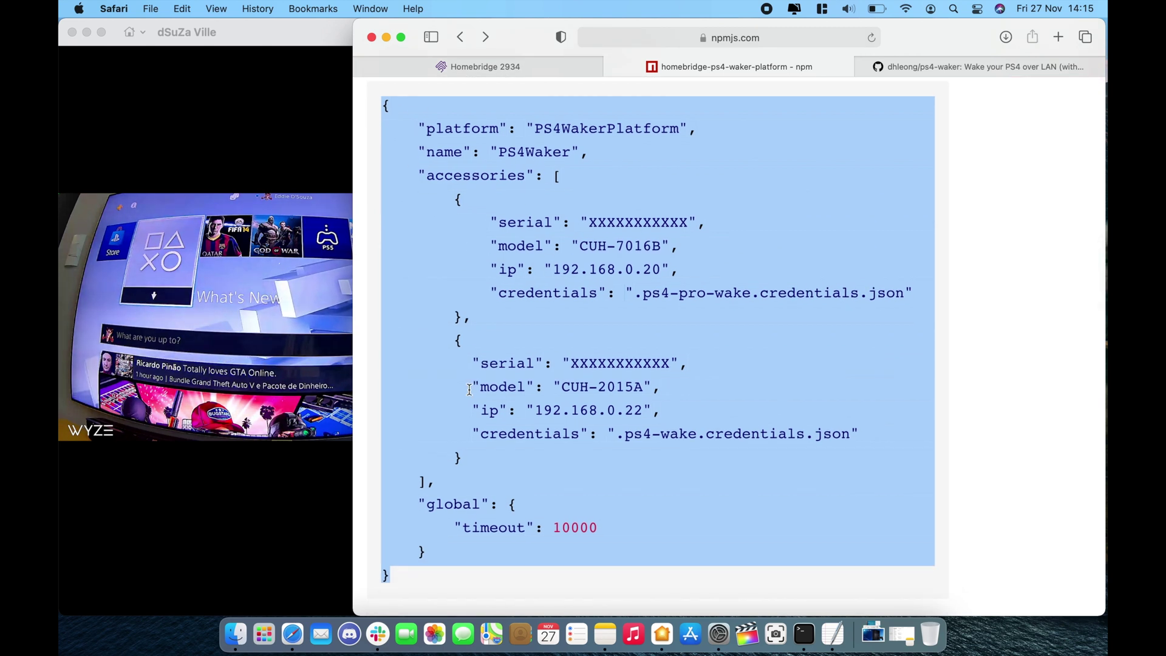
{"action": "left_click", "coordinate": [524, 70]}
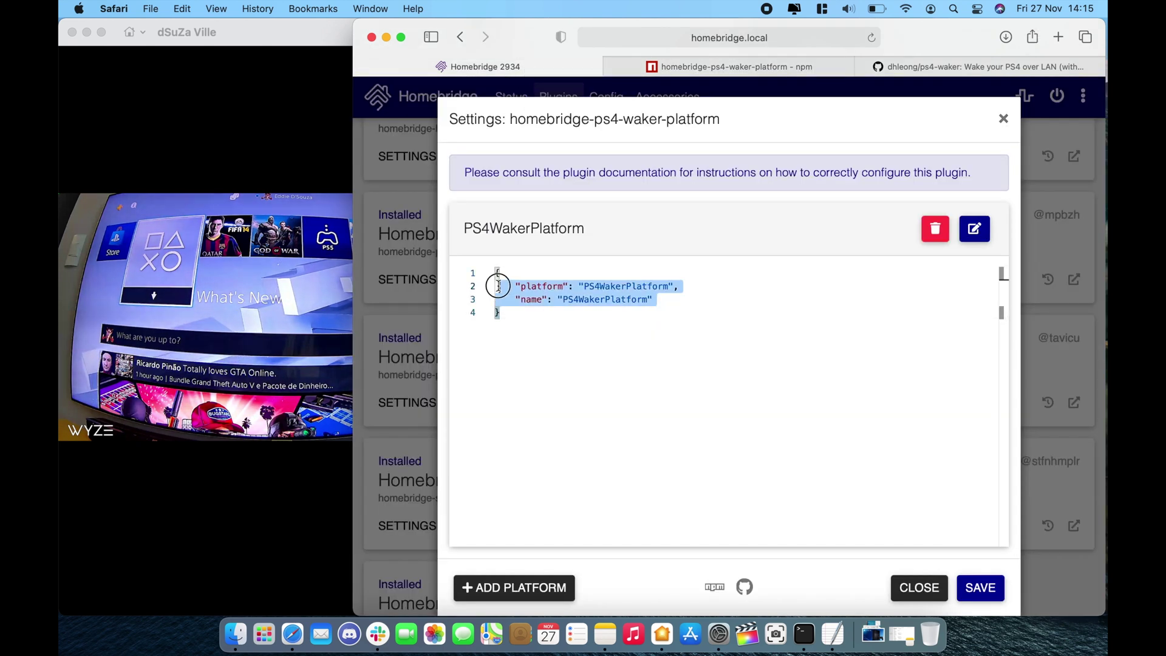
Paste the example config over the default and delete the second accessory entry.
{"action": "key", "text": "super+v"}
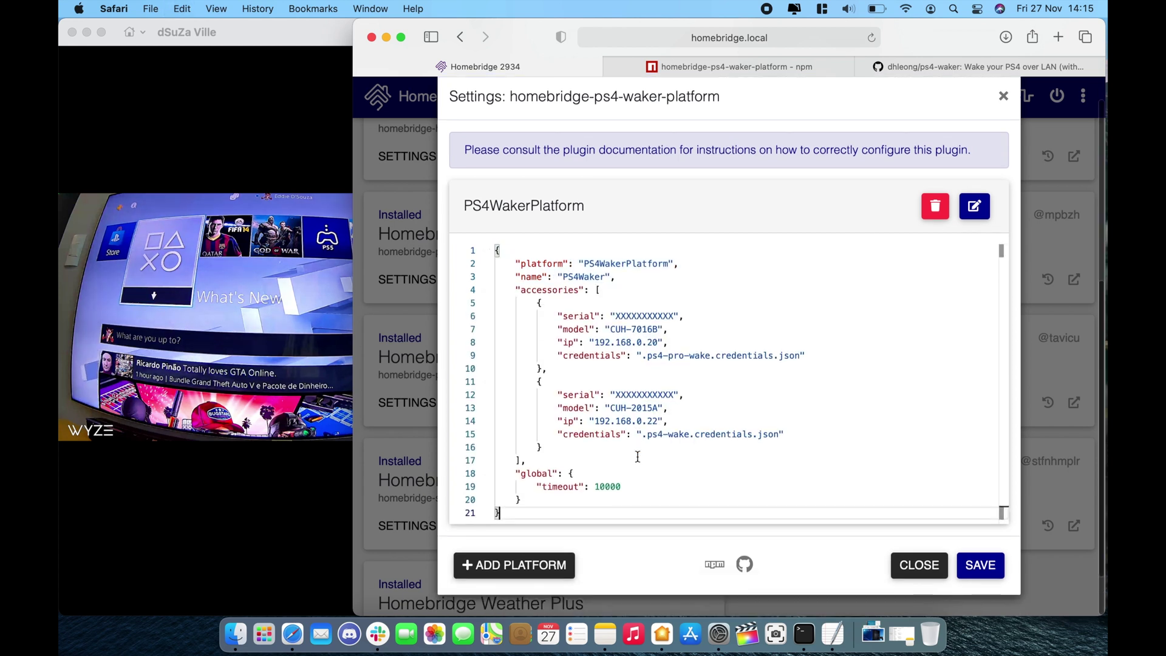
{"action": "left_click_drag", "start_coordinate": [545, 448], "coordinate": [541, 381]}
{"action": "key", "text": "BackSpace"}
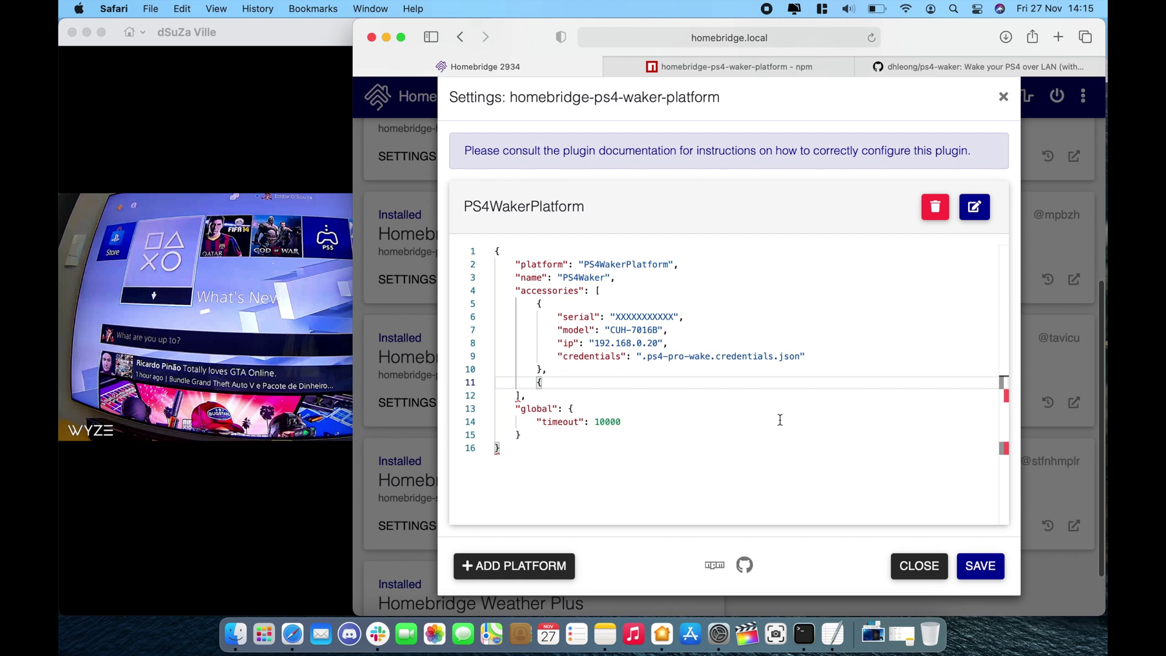
{"action": "scroll", "coordinate": [841, 366], "scroll_direction": "up", "scroll_amount": 5}
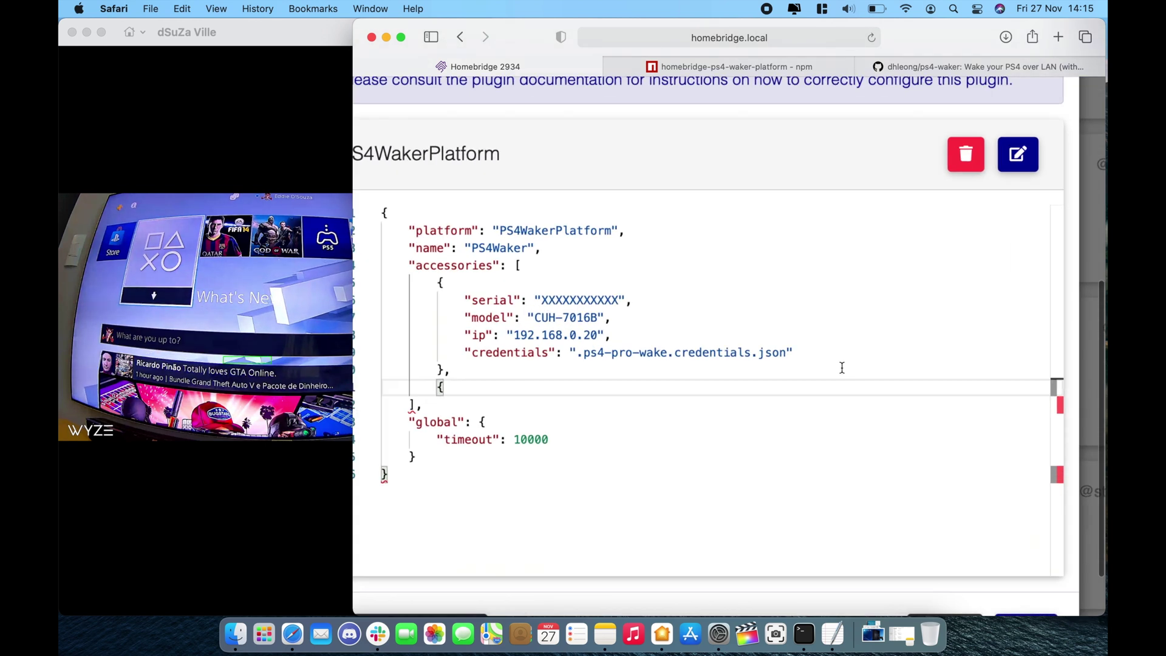
{"action": "scroll", "coordinate": [840, 367], "scroll_direction": "down", "scroll_amount": 2}
{"action": "scroll", "coordinate": [614, 318], "scroll_direction": "down", "scroll_amount": 3}
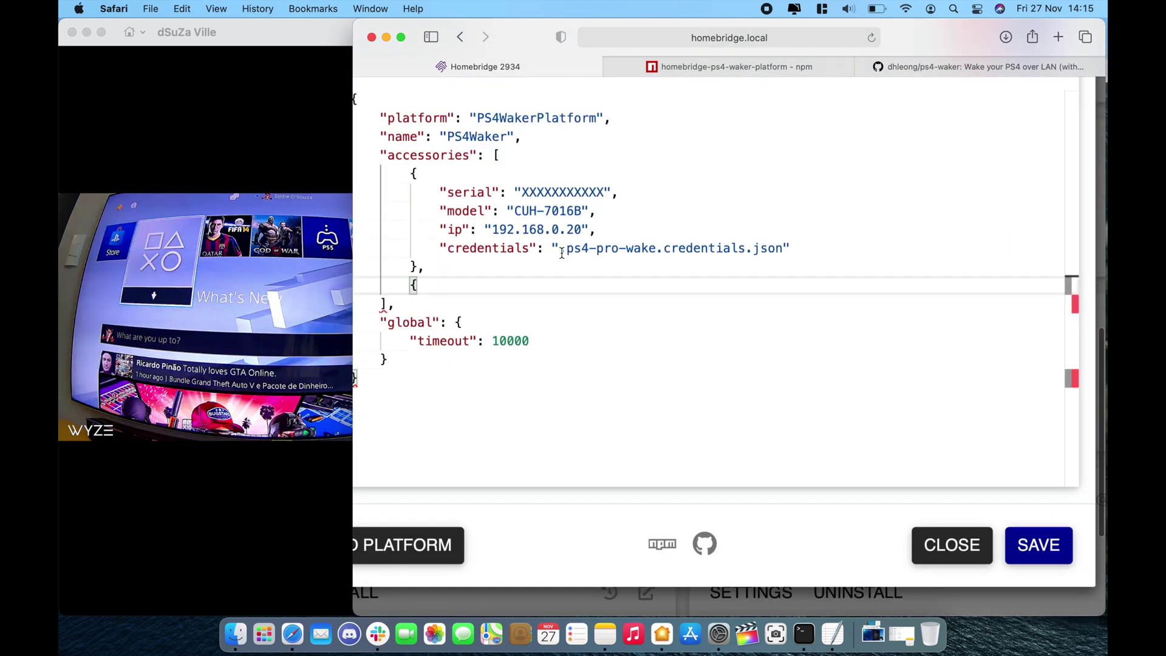
Paste the credentials path from the note into the credentials field and correct the IP to 192.168.86.5.
{"action": "left_click", "coordinate": [605, 634]}
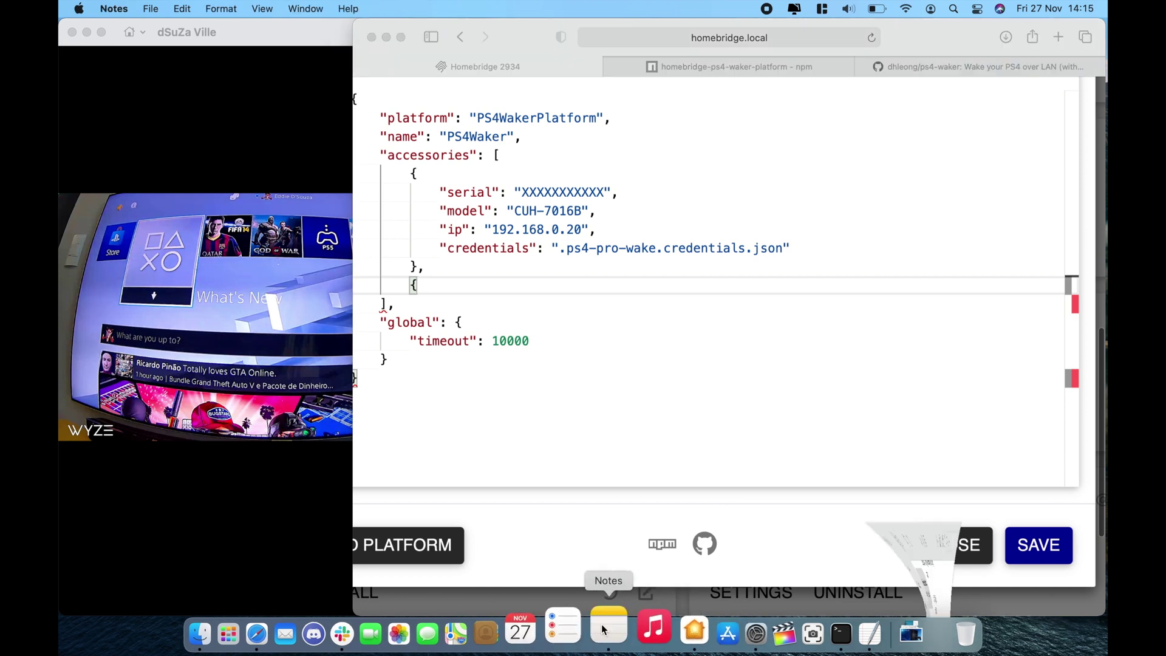
{"action": "scroll", "coordinate": [630, 351], "scroll_direction": "up", "scroll_amount": 10}
{"action": "scroll", "coordinate": [559, 472], "scroll_direction": "down", "scroll_amount": 12}
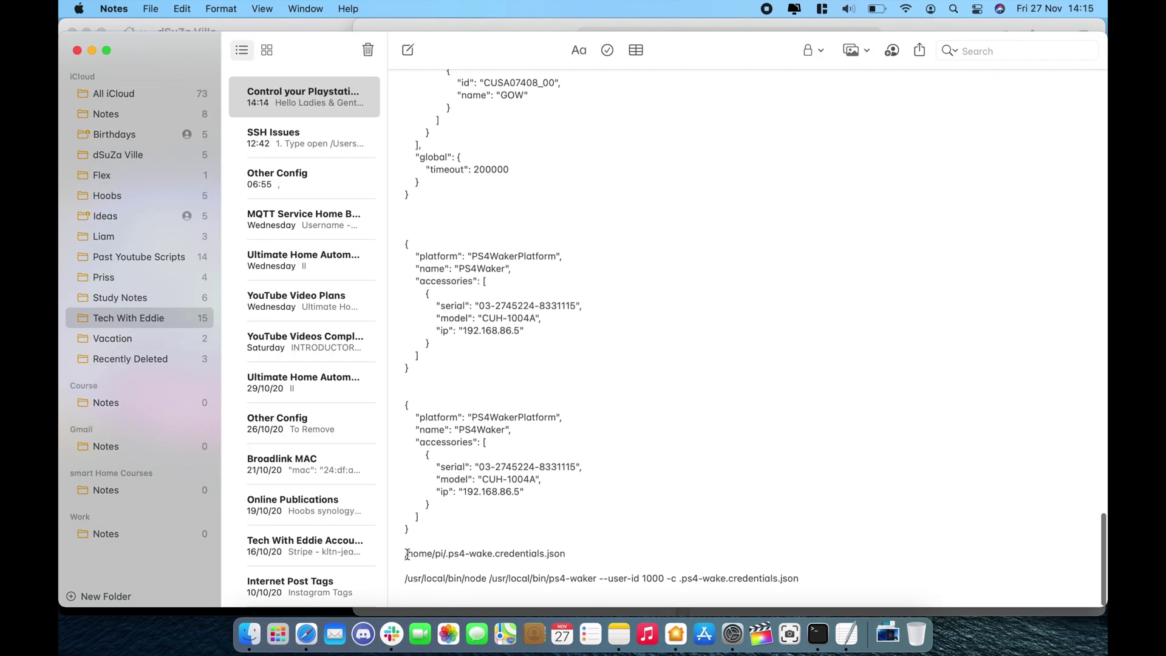
{"action": "left_click_drag", "start_coordinate": [400, 554], "coordinate": [589, 552]}
{"action": "key", "text": "super+c"}
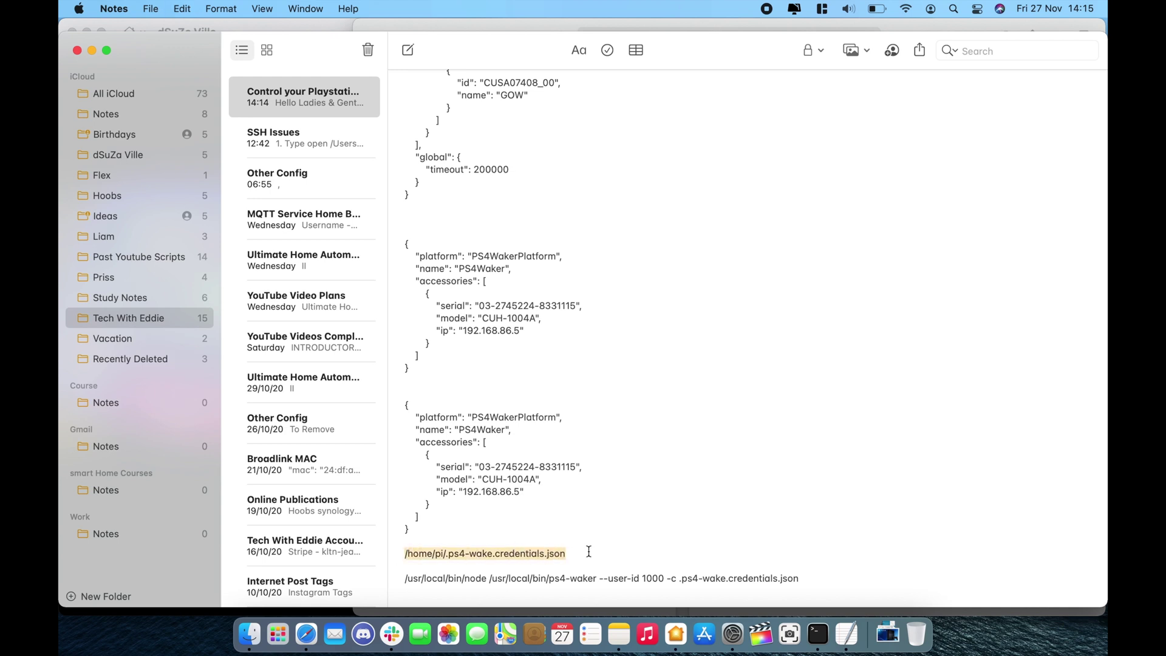
{"action": "key", "text": "super+Tab"}
{"action": "left_click_drag", "start_coordinate": [562, 252], "coordinate": [781, 249]}
{"action": "key", "text": "super+v"}
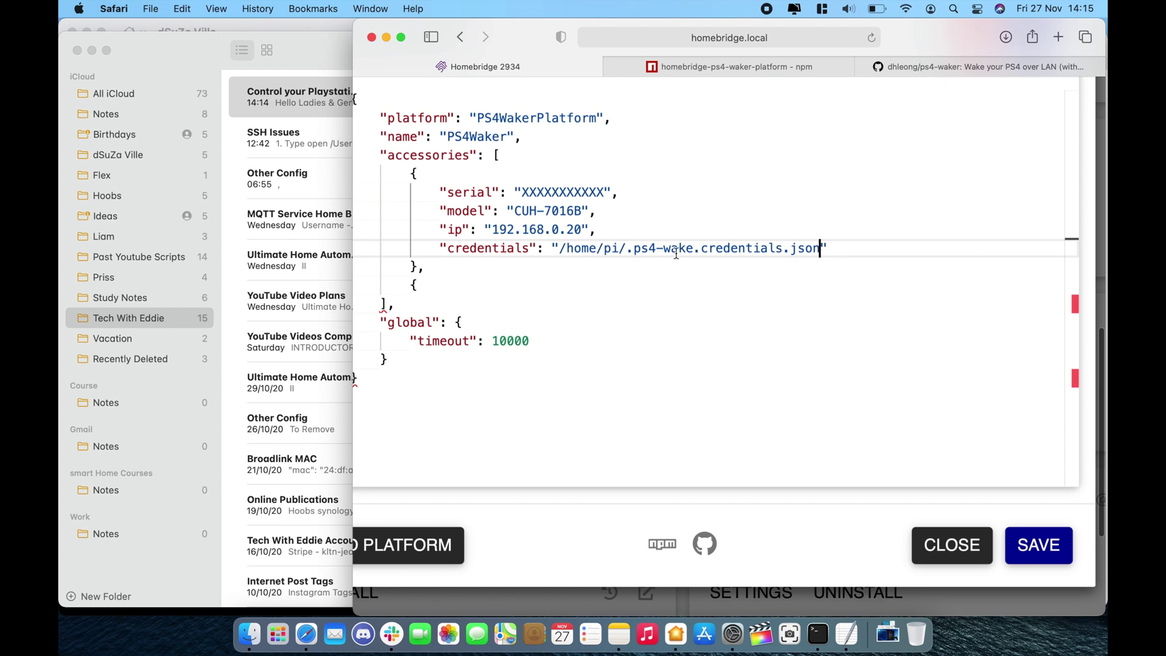
{"action": "double_click", "coordinate": [556, 229]}
{"action": "key", "text": "BackSpace"}
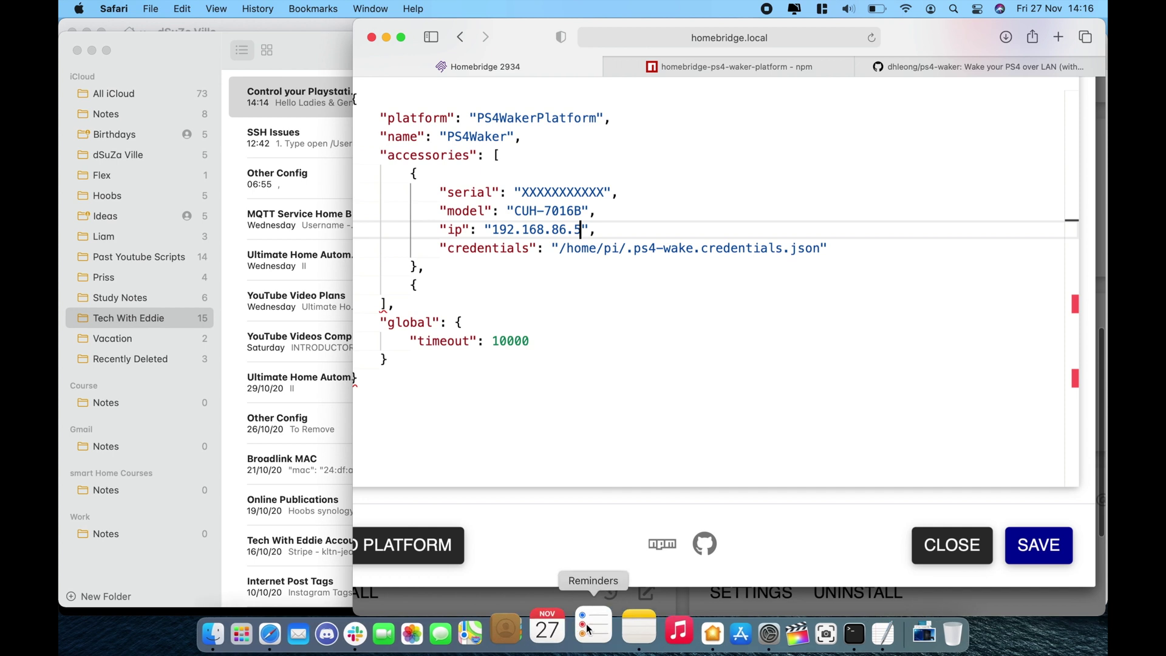
Replace the placeholder serial with the console's serial from the note and select the CUH-7016B model value.
{"action": "left_click", "coordinate": [618, 632]}
{"action": "scroll", "coordinate": [518, 203], "scroll_direction": "up", "scroll_amount": 2}
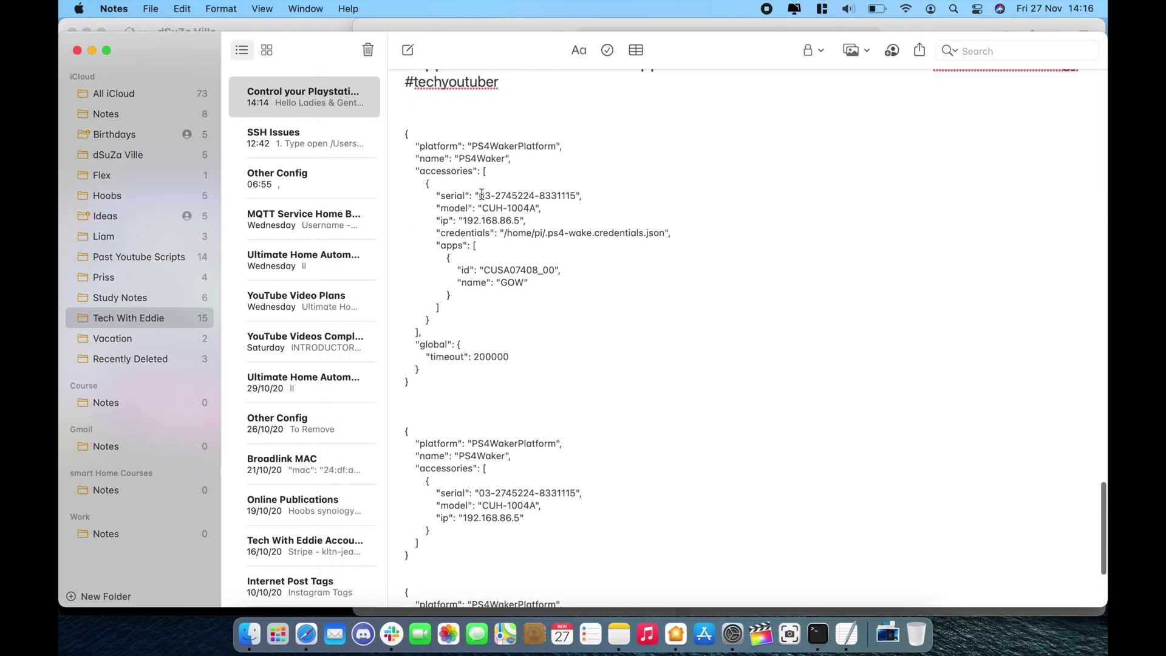
{"action": "left_click_drag", "start_coordinate": [480, 195], "coordinate": [577, 196]}
{"action": "key", "text": "super+Tab"}
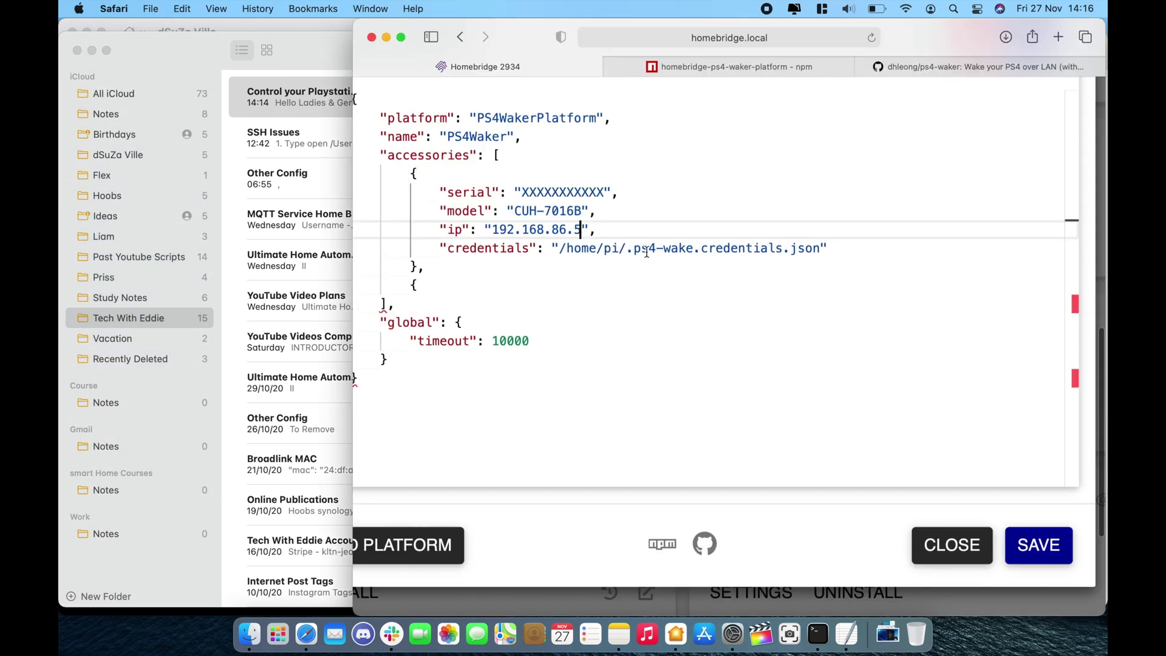
{"action": "double_click", "coordinate": [547, 191]}
{"action": "key", "text": "super+v"}
{"action": "key", "text": "super+Tab"}
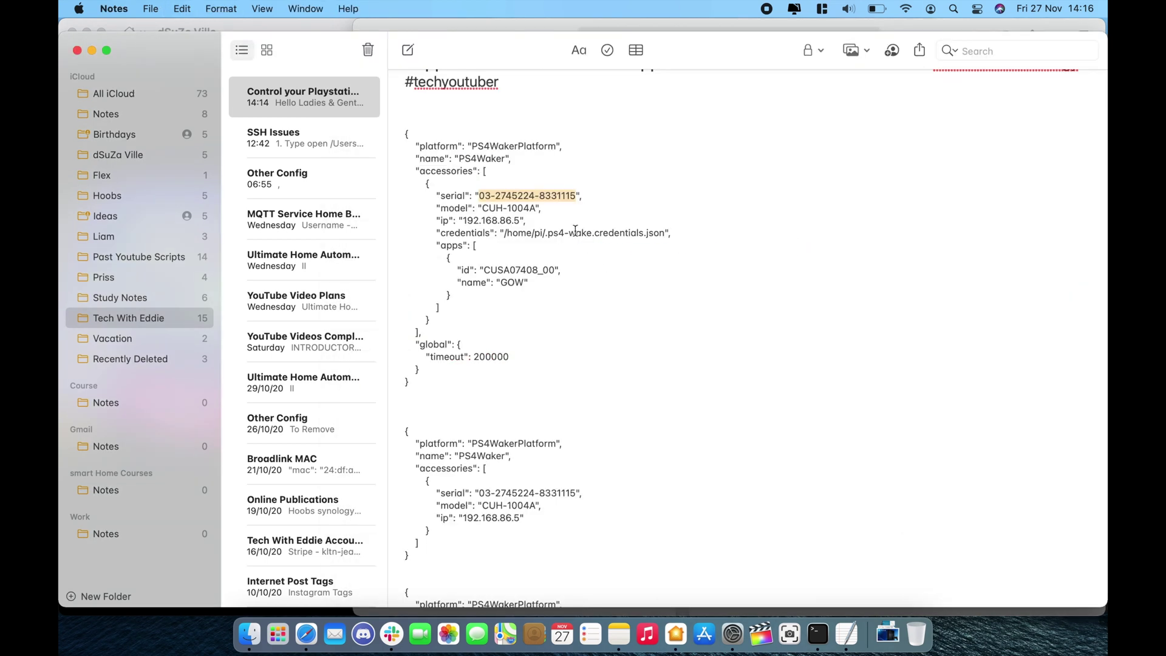
{"action": "left_click_drag", "start_coordinate": [482, 208], "coordinate": [536, 208]}
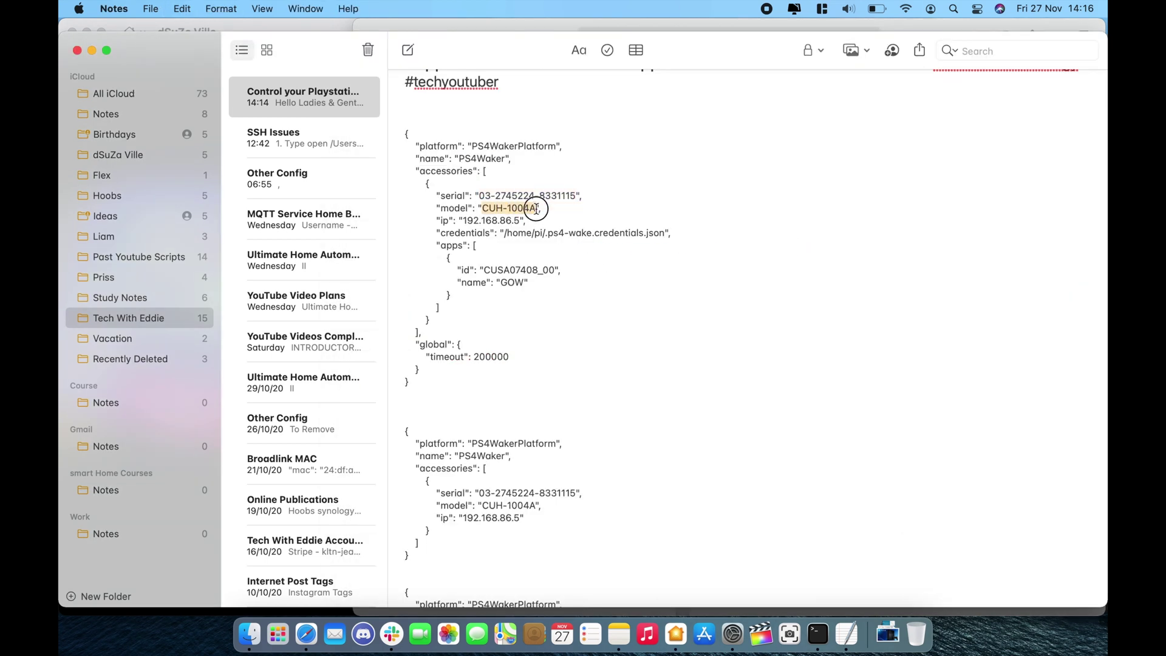
{"action": "key", "text": "super+Tab"}
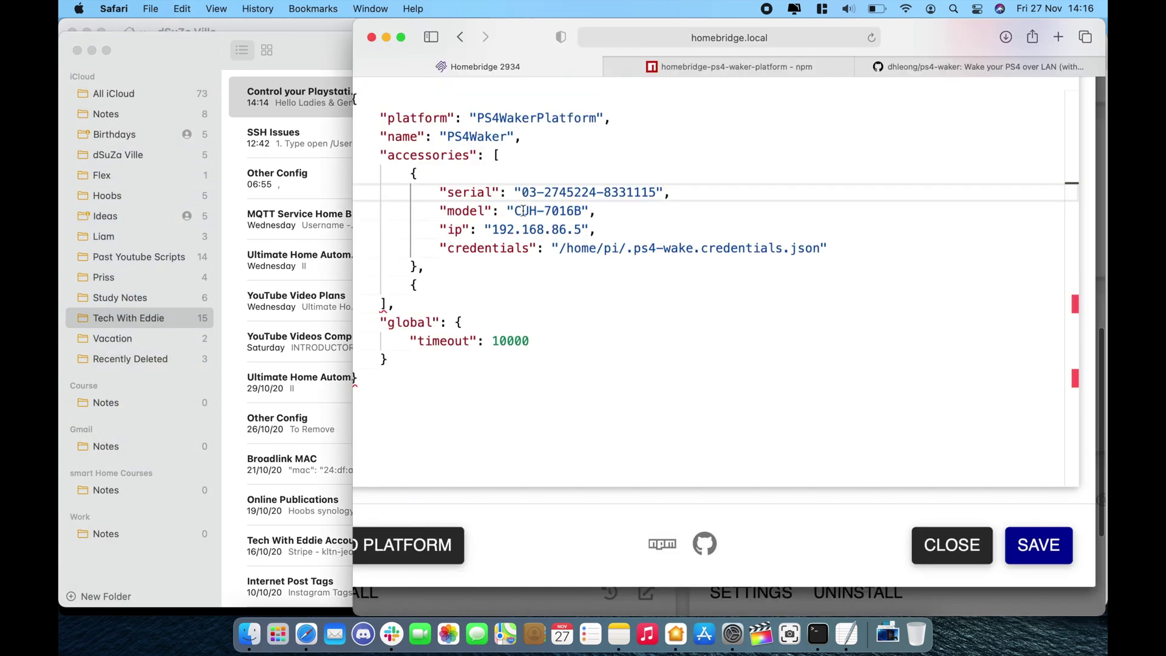
{"action": "left_click_drag", "start_coordinate": [515, 210], "coordinate": [580, 207]}
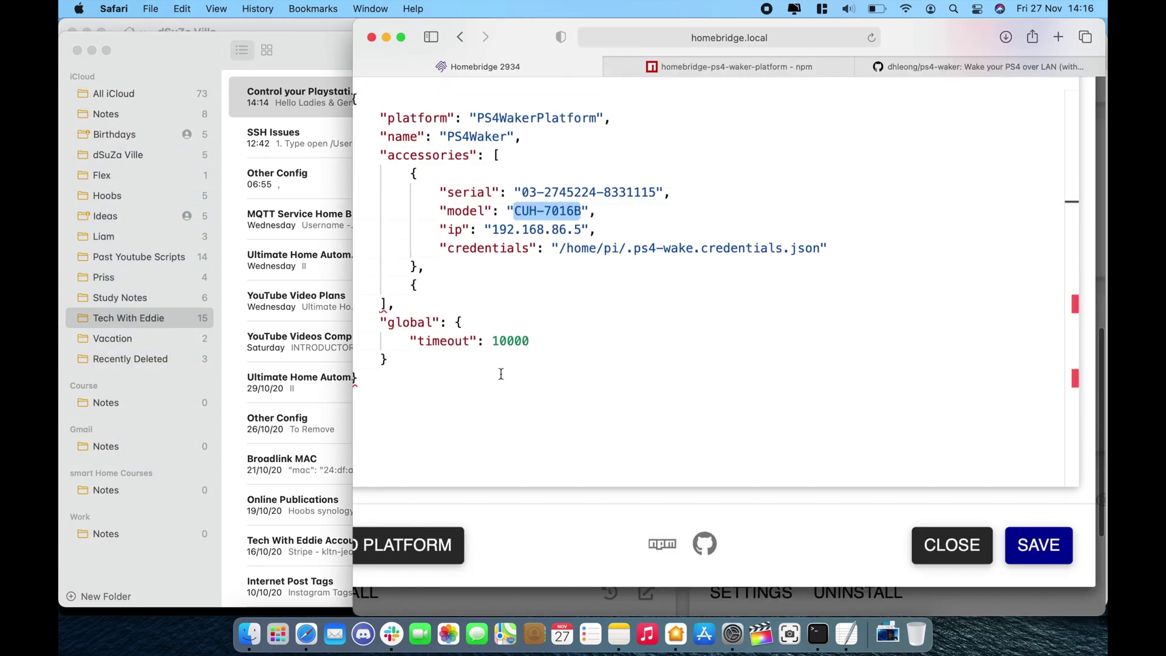
Bring the plugin settings back and shorten the platform name to PS4.
{"action": "left_click", "coordinate": [91, 50]}
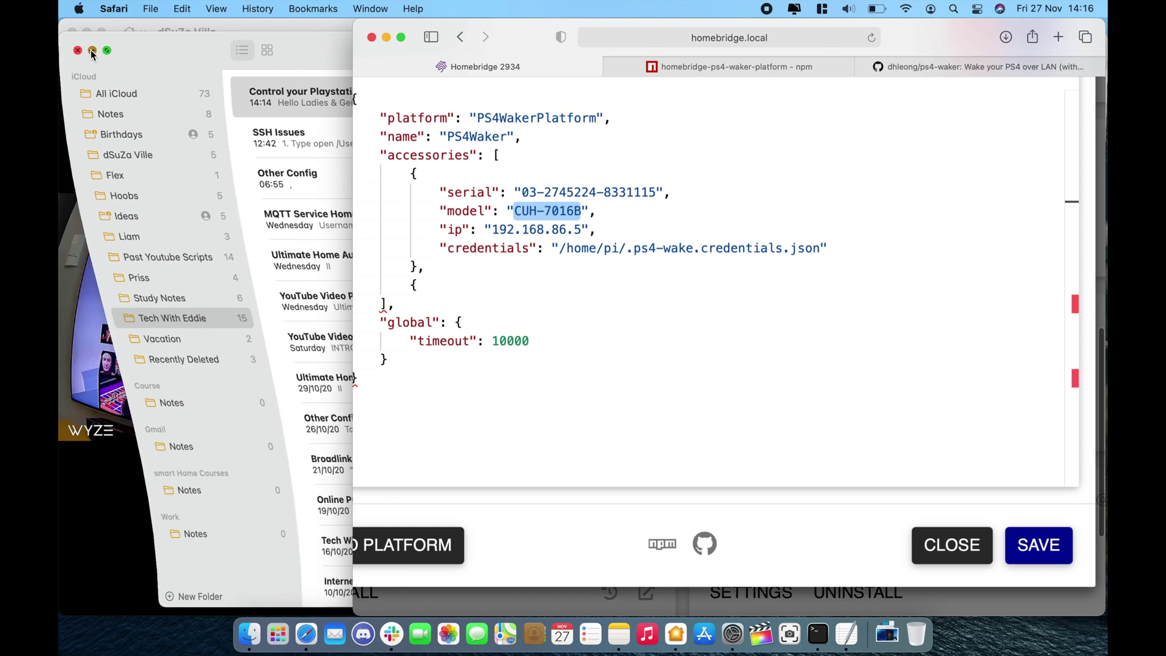
{"action": "left_click", "coordinate": [189, 133]}
{"action": "left_click", "coordinate": [628, 352]}
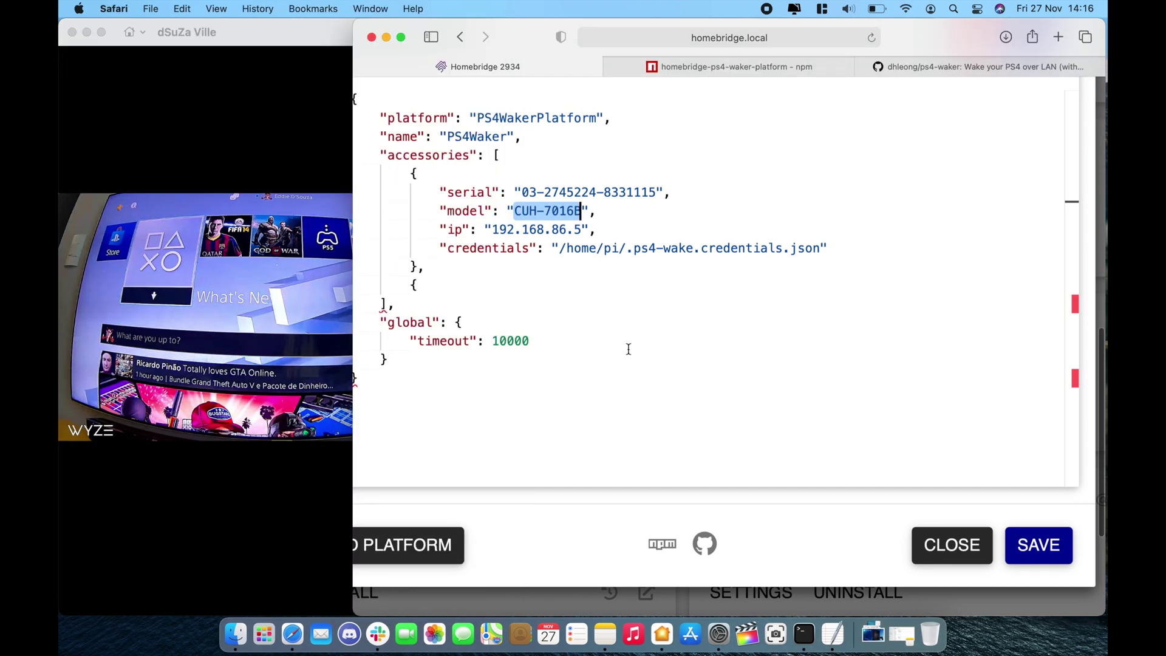
{"action": "left_click", "coordinate": [602, 277]}
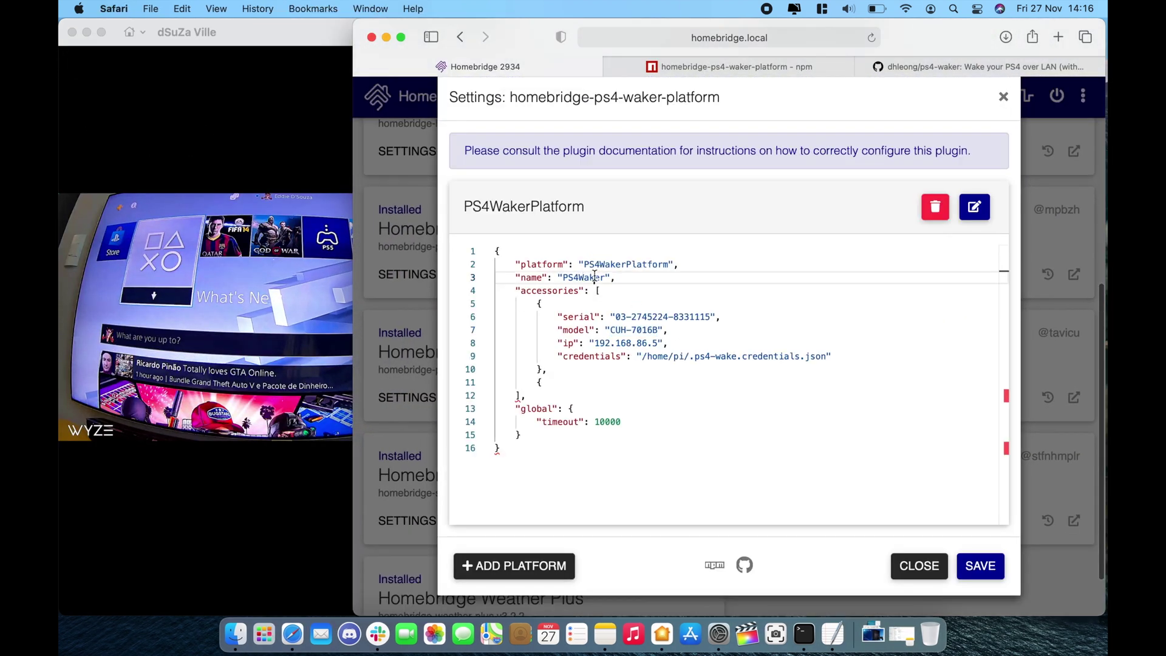
{"action": "key", "text": "BackSpace"}
{"action": "key", "text": "BackSpace"}
{"action": "key", "text": "BackSpace"}
{"action": "key", "text": "BackSpace"}
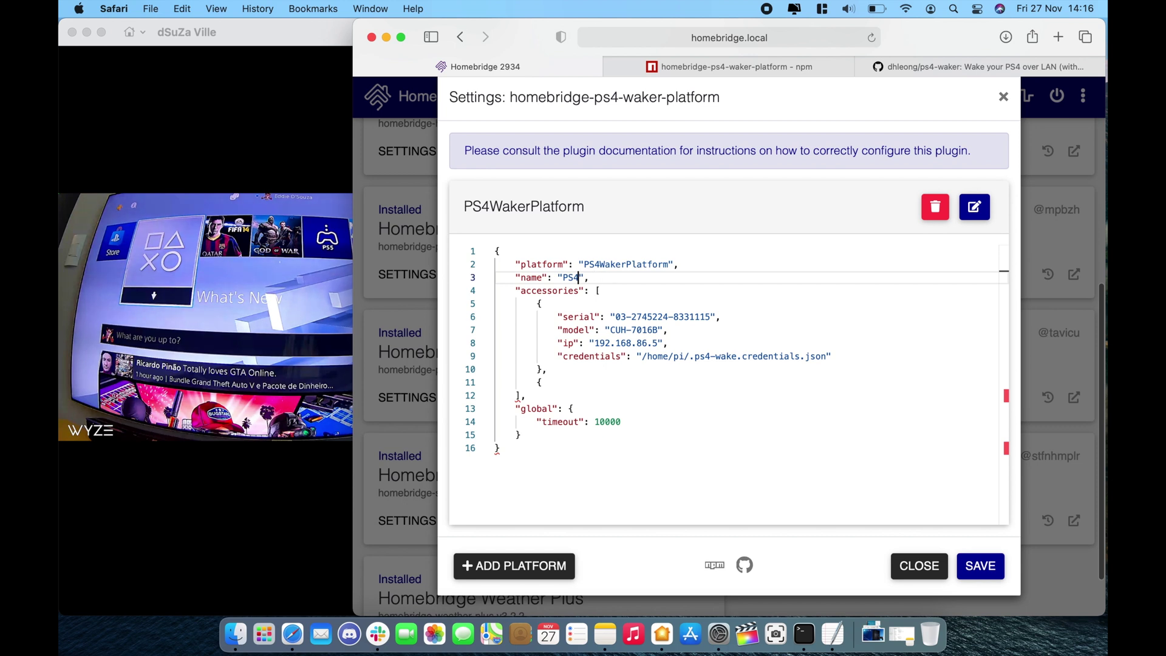
{"action": "left_click", "coordinate": [968, 575]}
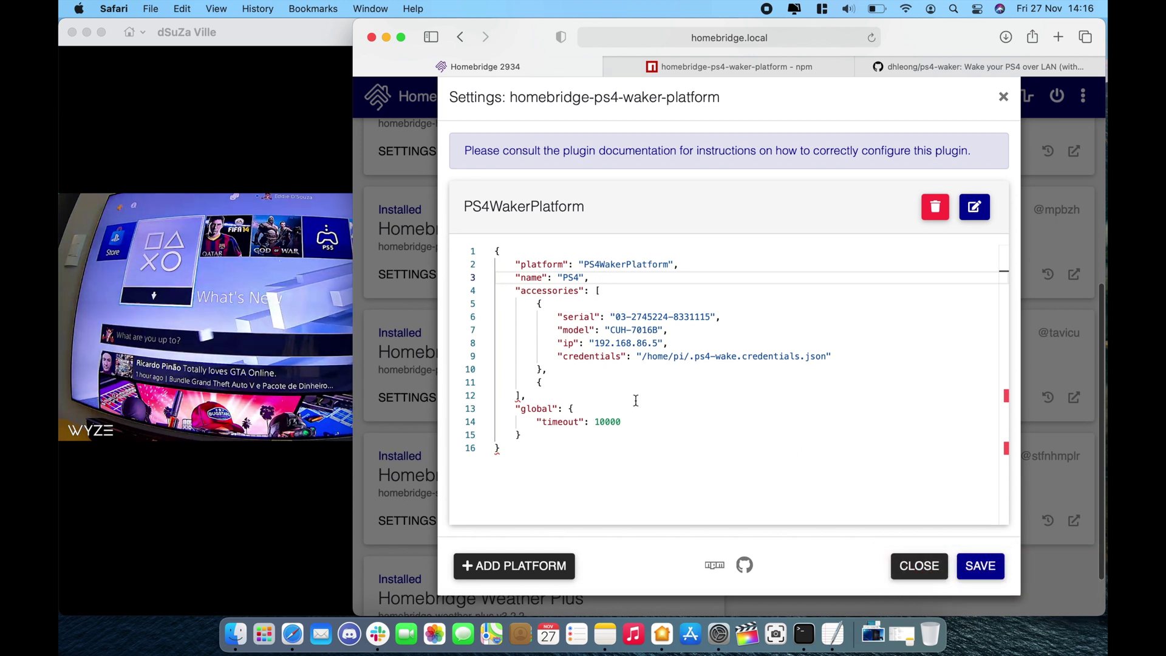
Remove the stray '{' on line 11 and trailing comma on line 10, save, and restart Homebridge.
{"action": "scroll", "coordinate": [534, 399], "scroll_direction": "down", "scroll_amount": 5}
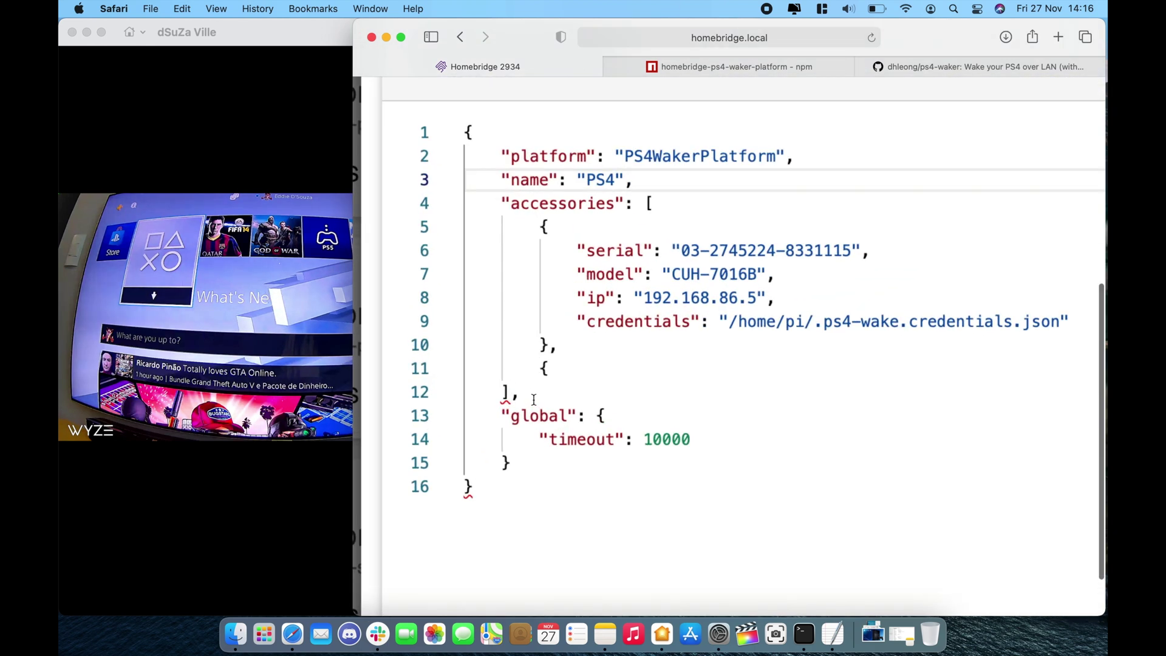
{"action": "scroll", "coordinate": [531, 284], "scroll_direction": "up", "scroll_amount": 3}
{"action": "scroll", "coordinate": [532, 285], "scroll_direction": "up", "scroll_amount": 3}
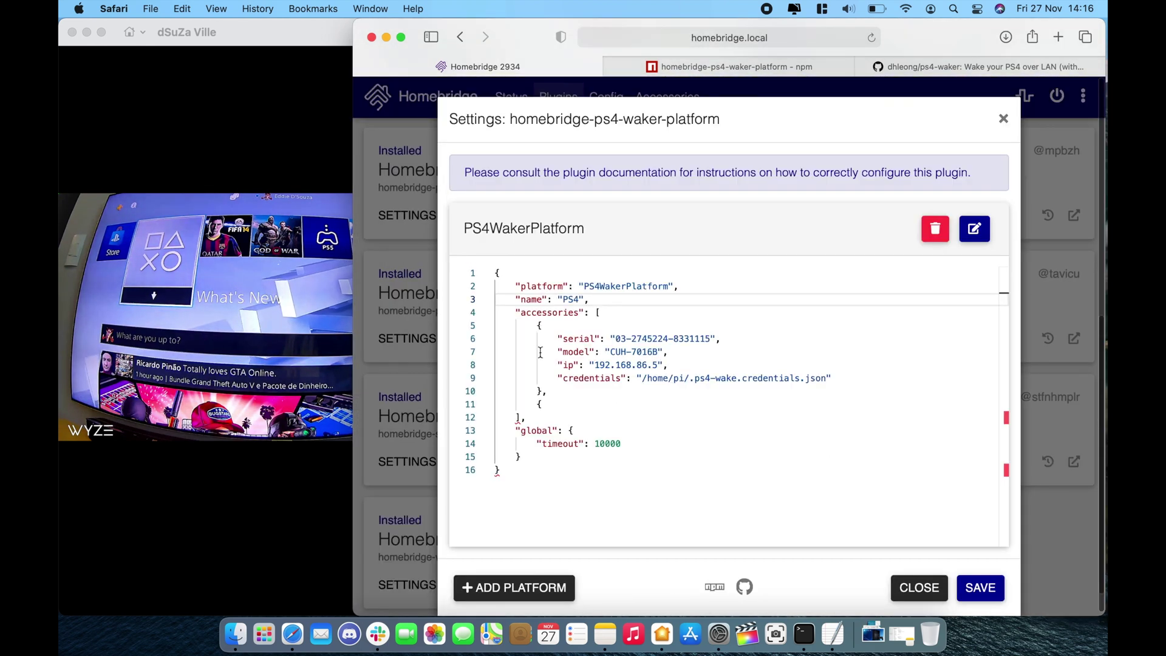
{"action": "left_click", "coordinate": [545, 404]}
{"action": "key", "text": "BackSpace"}
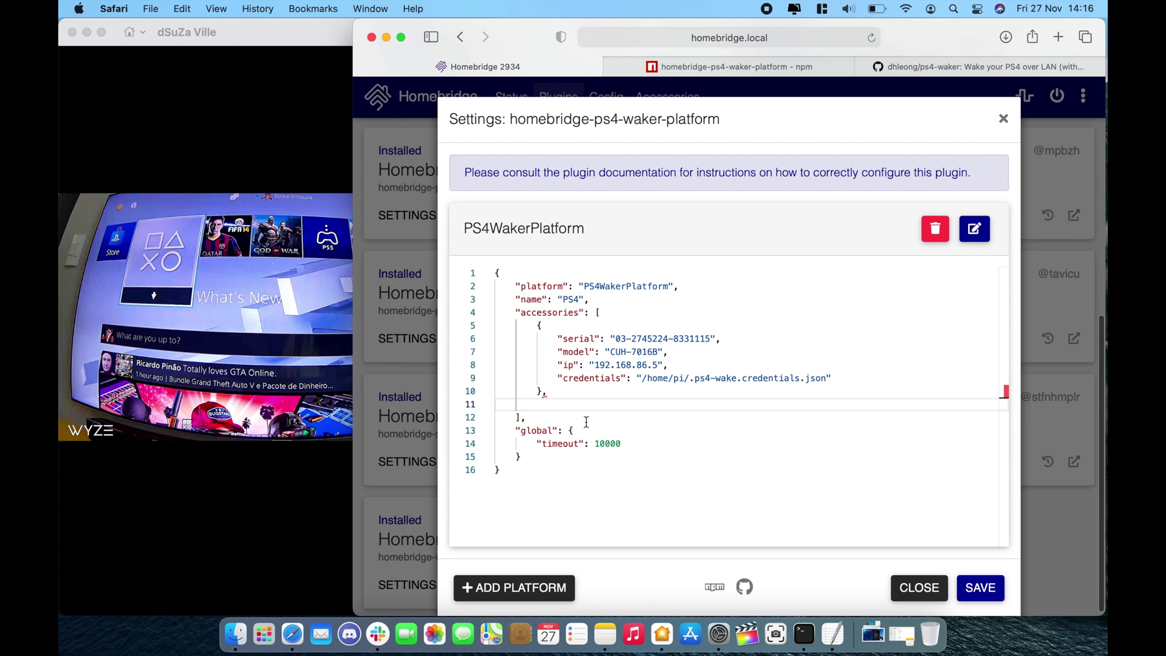
{"action": "left_click", "coordinate": [608, 393]}
{"action": "key", "text": "BackSpace"}
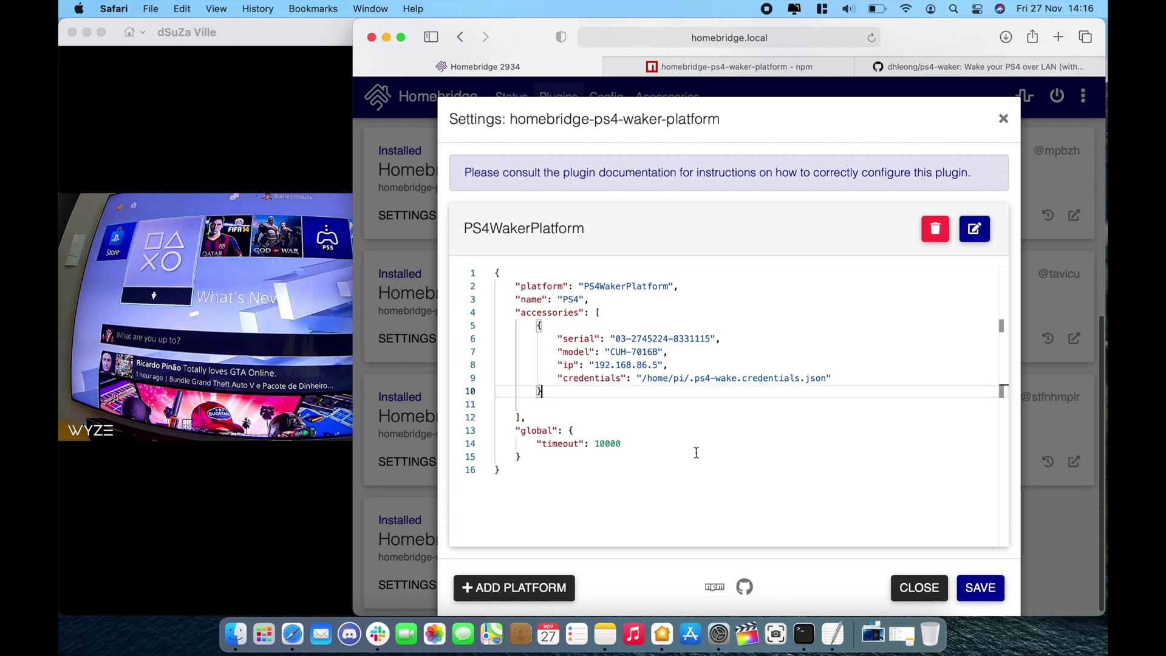
{"action": "left_click", "coordinate": [971, 586]}
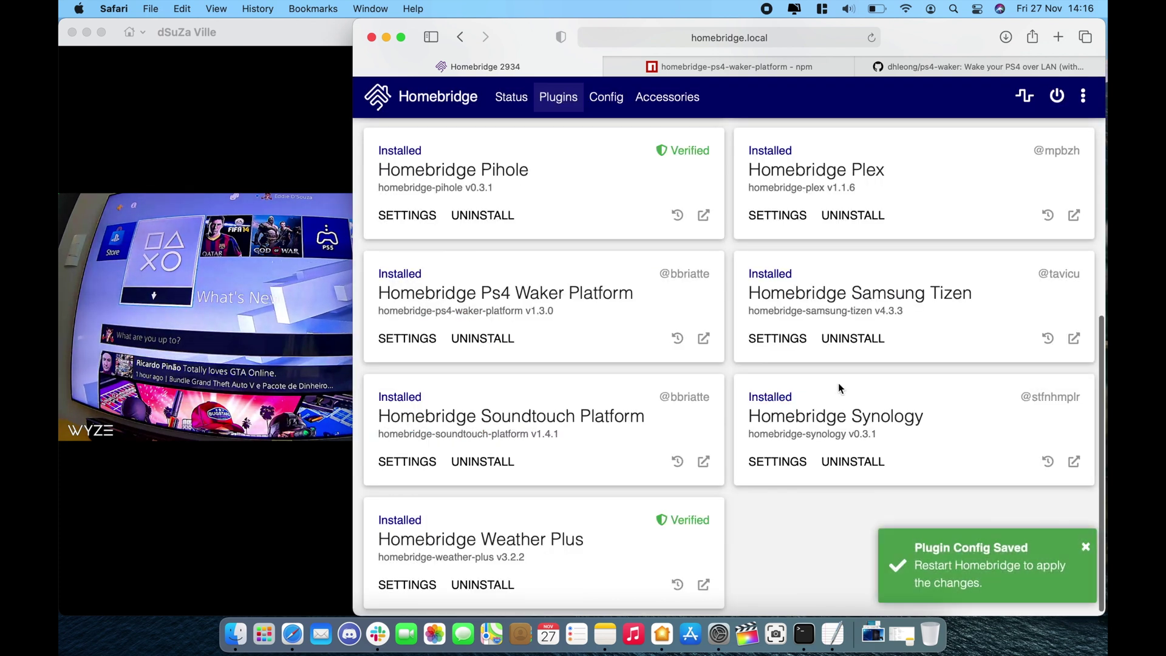
{"action": "left_click", "coordinate": [1057, 95]}
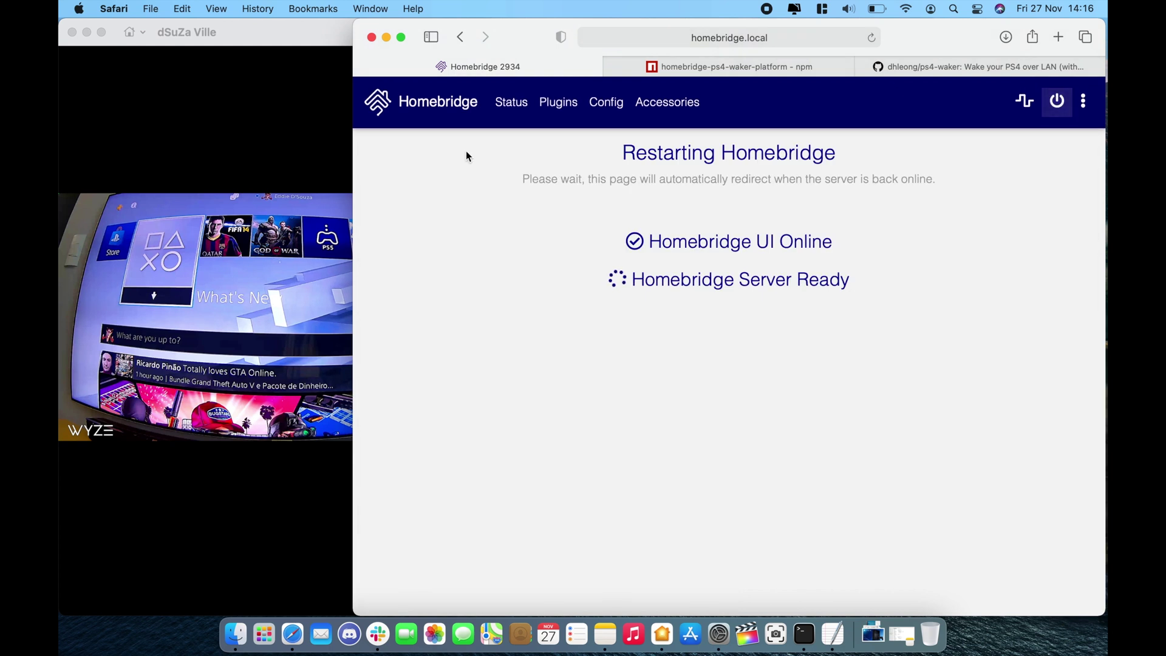
Wait for Homebridge to come back online with the new XPS4 accessory listed as Off.
{"action": "mouse_move", "coordinate": [332, 142]}
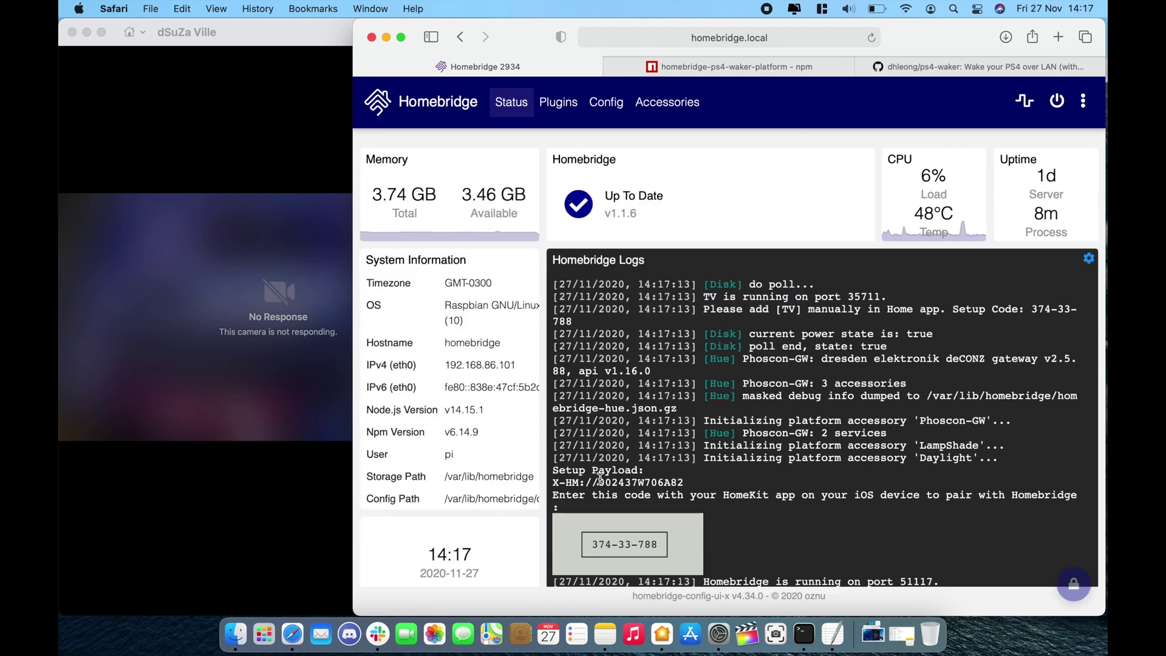
{"action": "scroll", "coordinate": [527, 254], "scroll_direction": "down", "scroll_amount": 2}
Watch the PS4 wake on the Wyze Cam in Home, then switch XPS4 off in Accessories.
{"action": "left_click", "coordinate": [666, 105]}
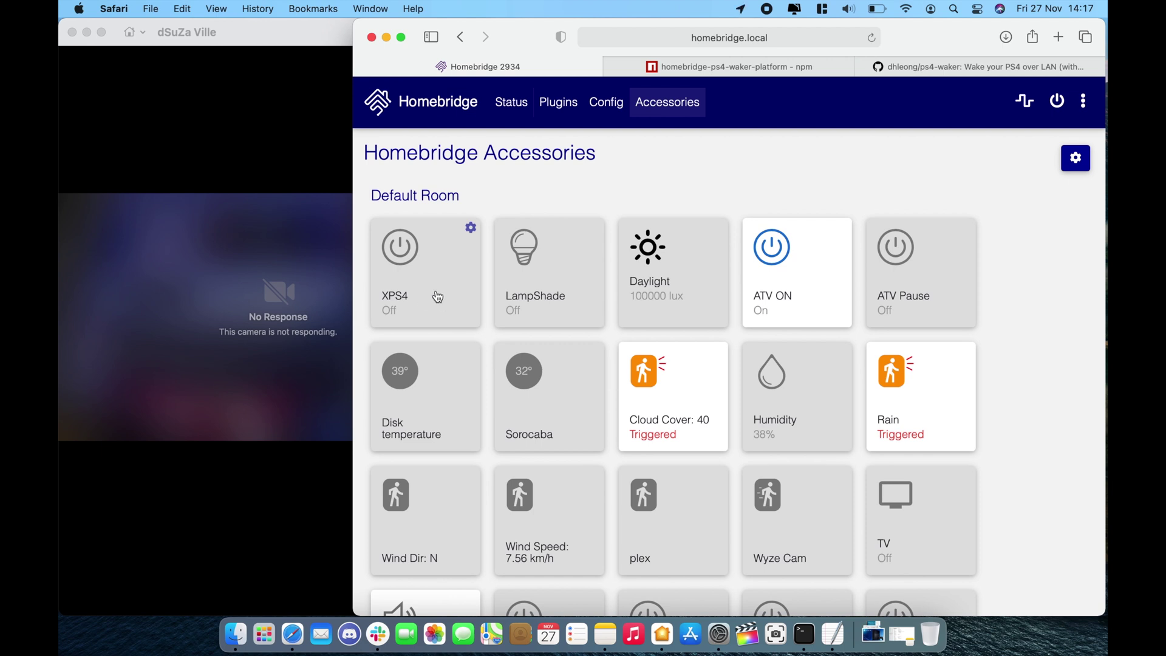
{"action": "left_click", "coordinate": [79, 60]}
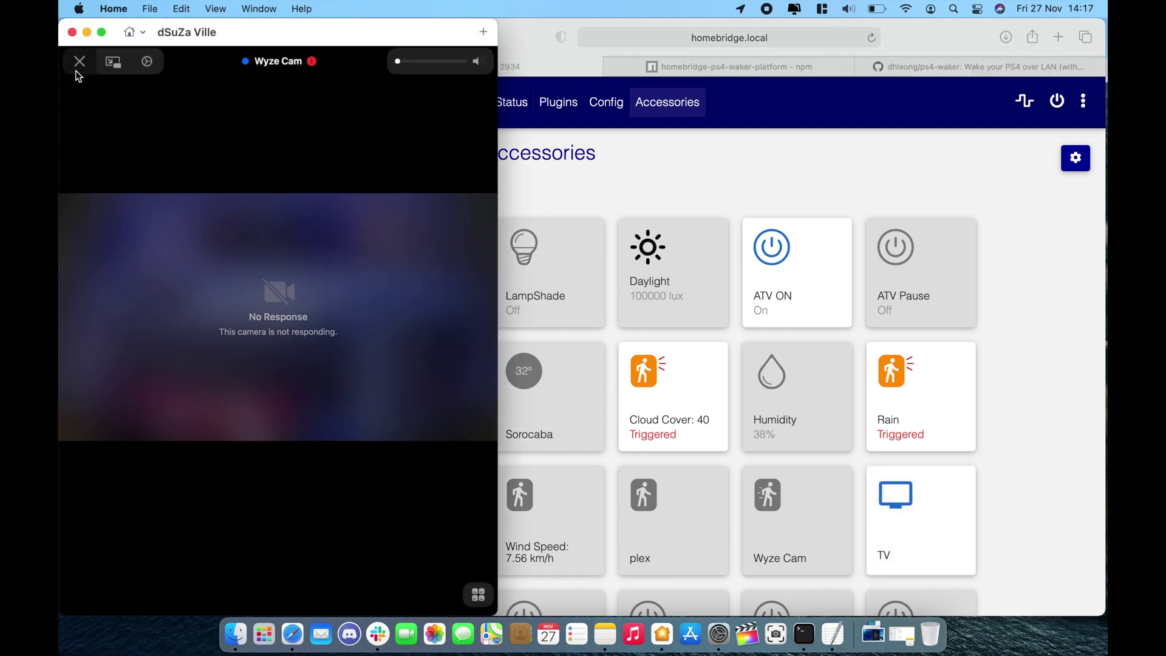
{"action": "left_click", "coordinate": [78, 59]}
{"action": "left_click", "coordinate": [293, 541]}
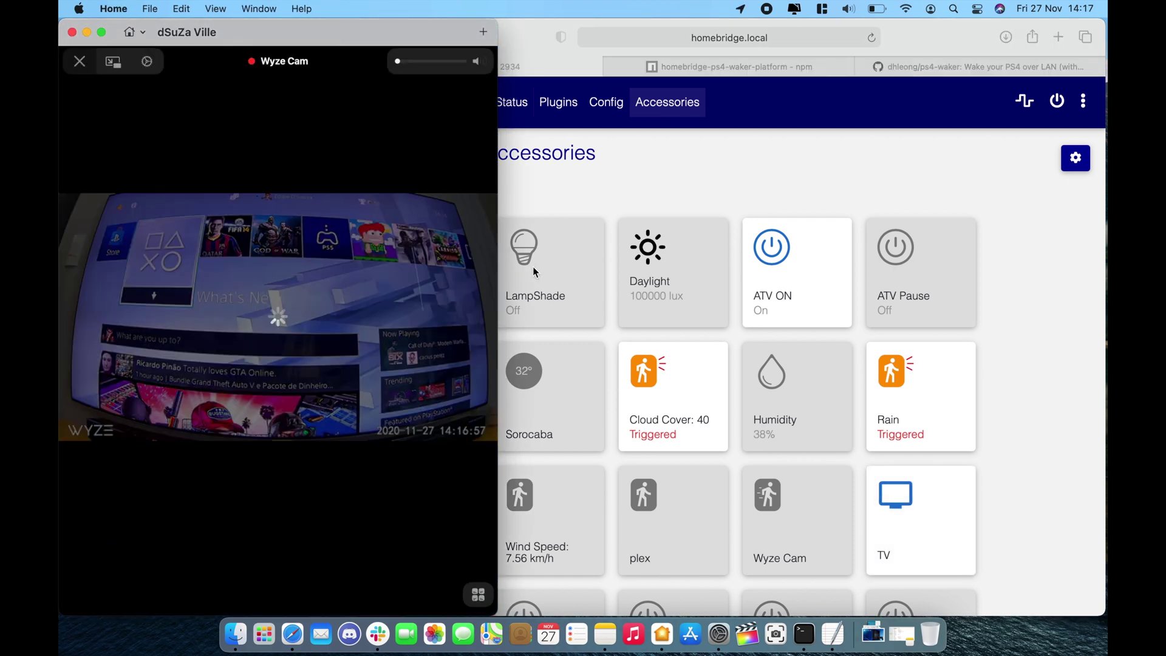
{"action": "left_click", "coordinate": [570, 184]}
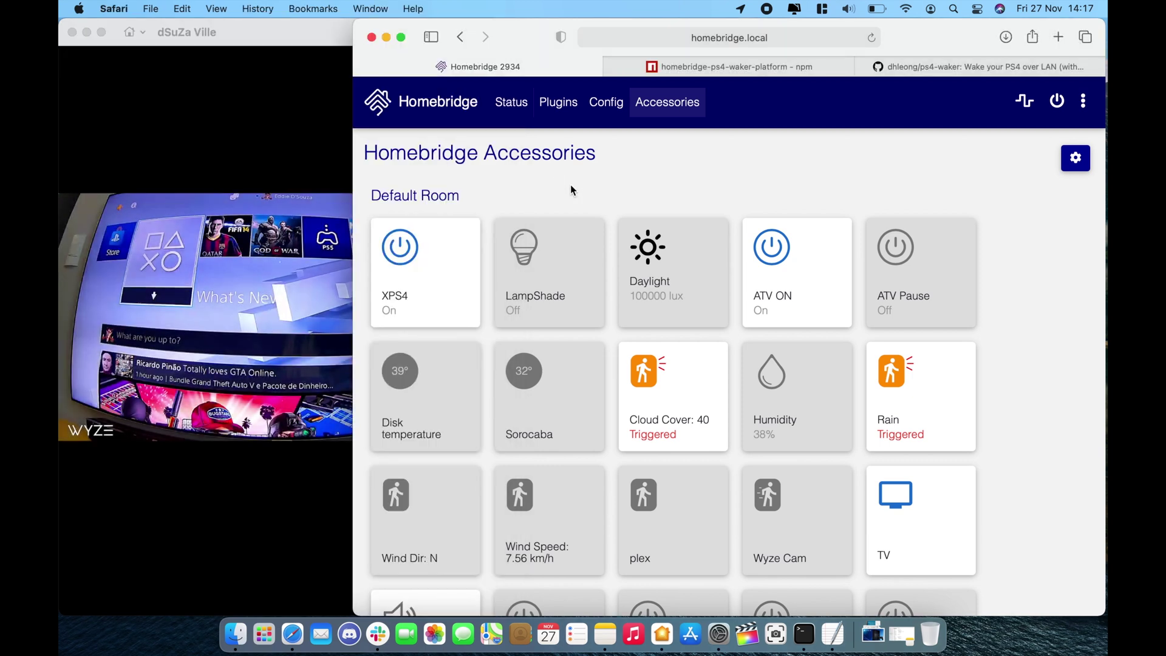
{"action": "left_click", "coordinate": [425, 286]}
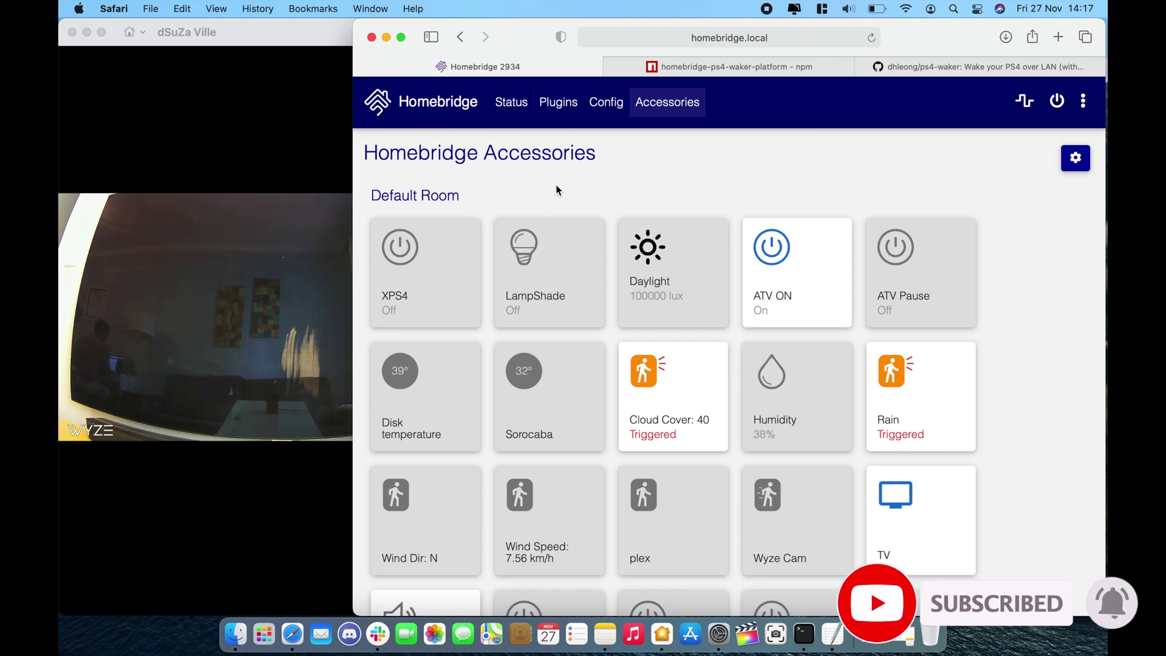
Go to the installed plugins and reach the PS4 Waker plugin's example PS4WakerPlatform config.
{"action": "left_click", "coordinate": [567, 103]}
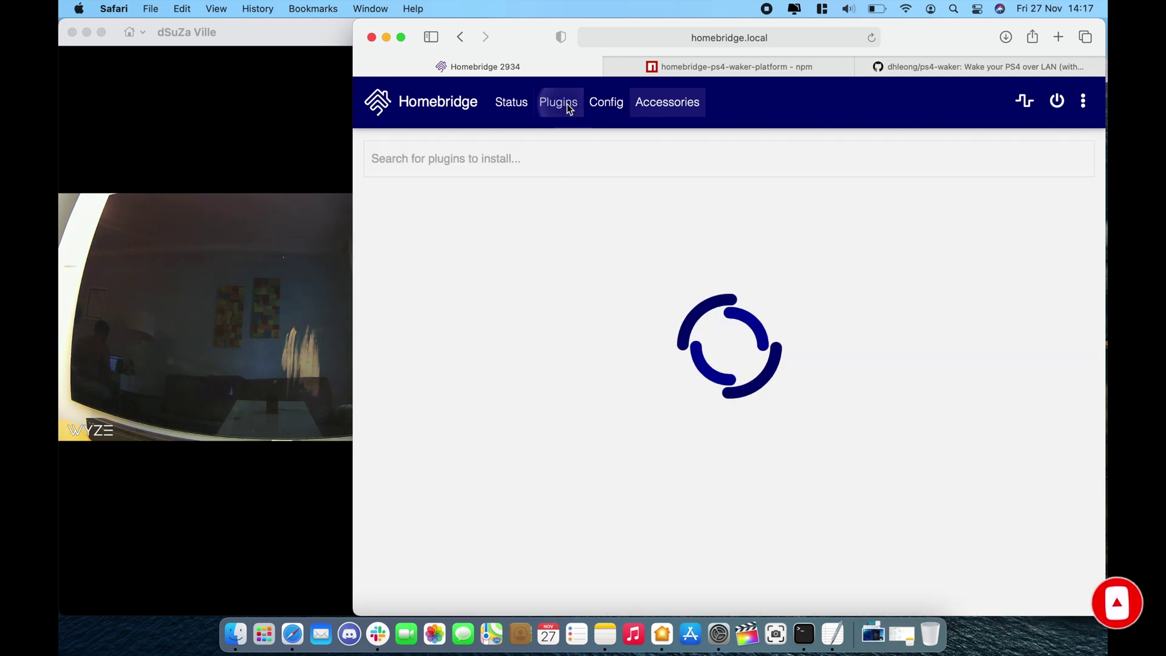
{"action": "scroll", "coordinate": [559, 489], "scroll_direction": "down", "scroll_amount": 2}
{"action": "scroll", "coordinate": [558, 486], "scroll_direction": "down", "scroll_amount": 5}
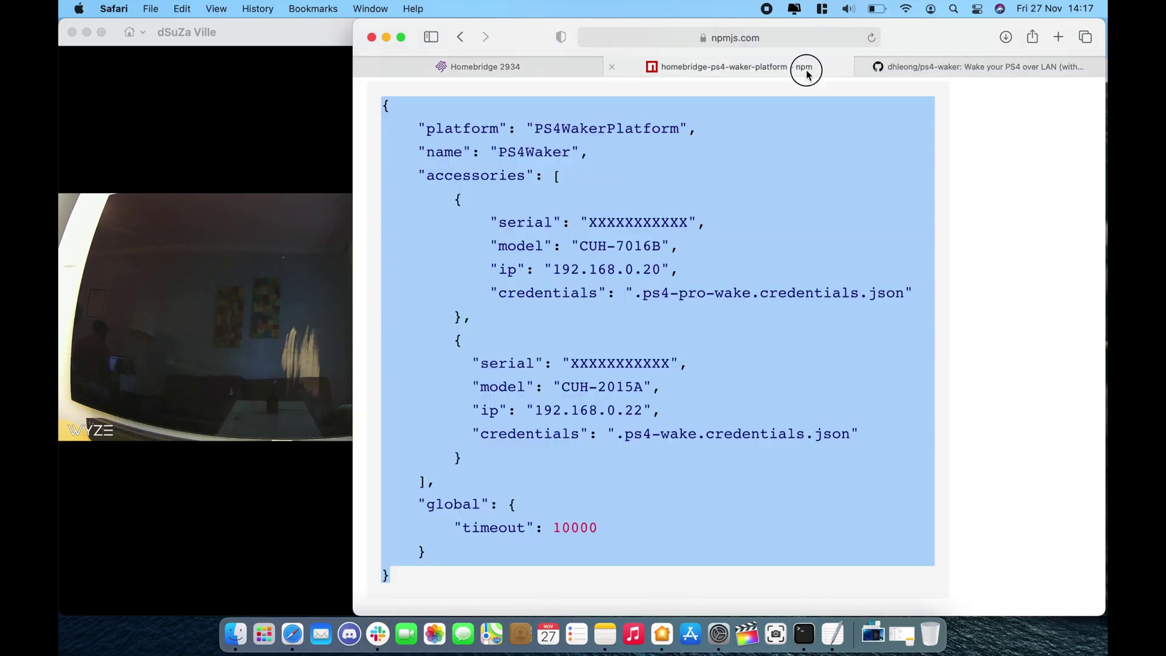
Copy the npm example's apps block with the Monster Hunter World entry.
{"action": "scroll", "coordinate": [708, 447], "scroll_direction": "down", "scroll_amount": 3}
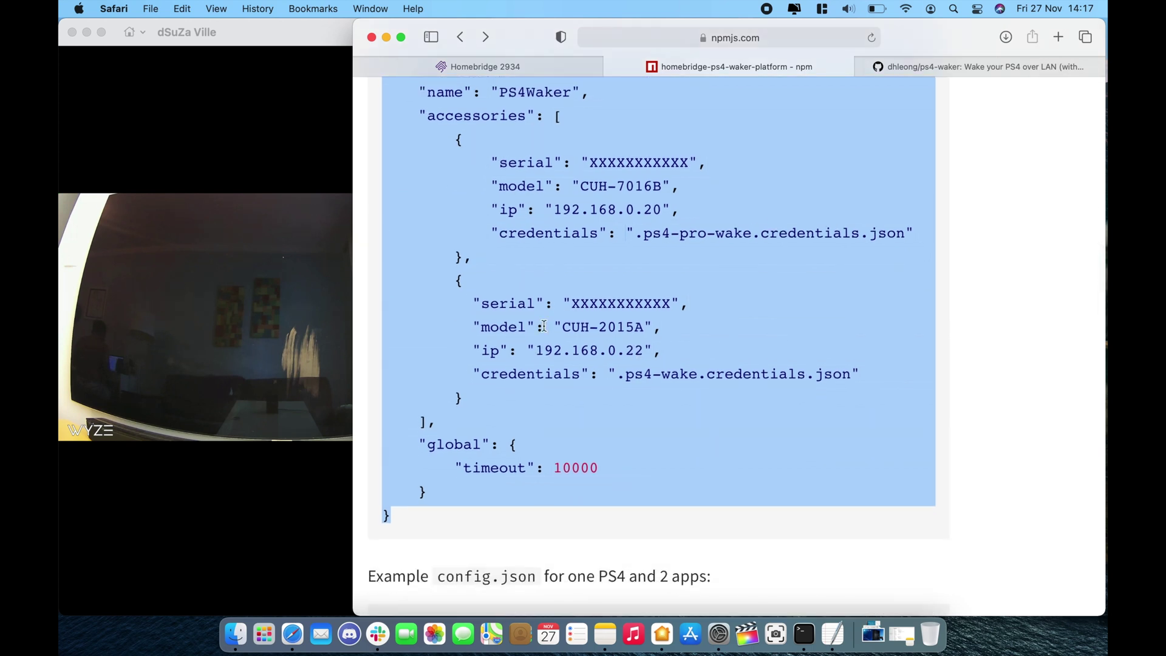
{"action": "scroll", "coordinate": [544, 286], "scroll_direction": "down", "scroll_amount": 10}
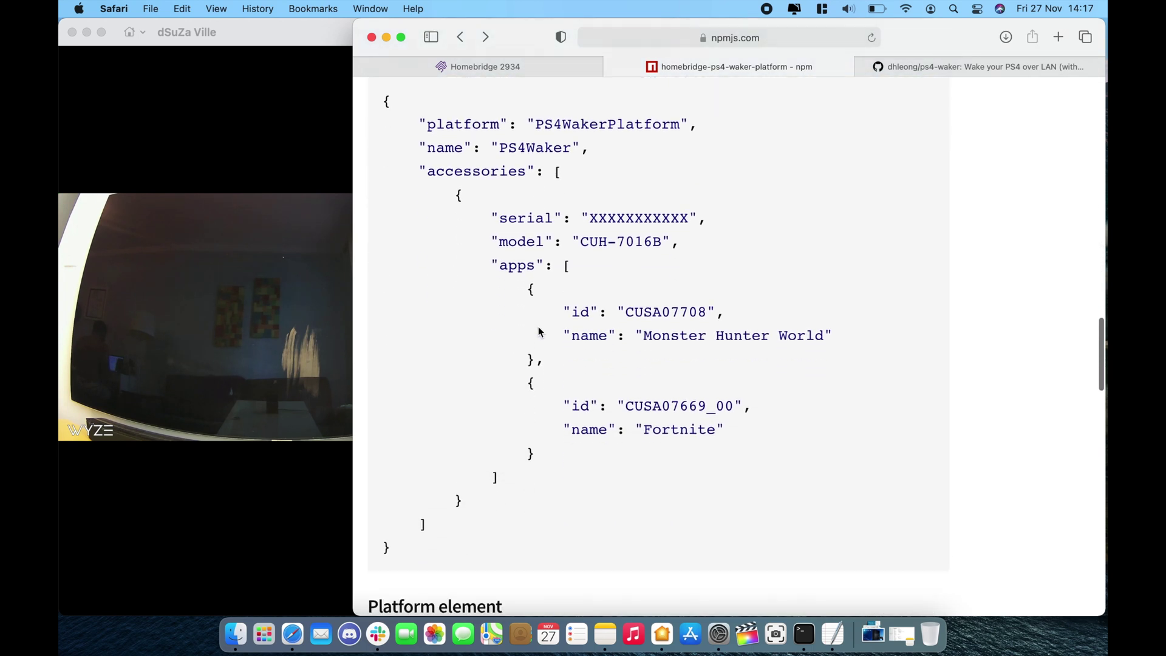
{"action": "left_click_drag", "start_coordinate": [490, 249], "coordinate": [534, 347]}
{"action": "key", "text": "super+c"}
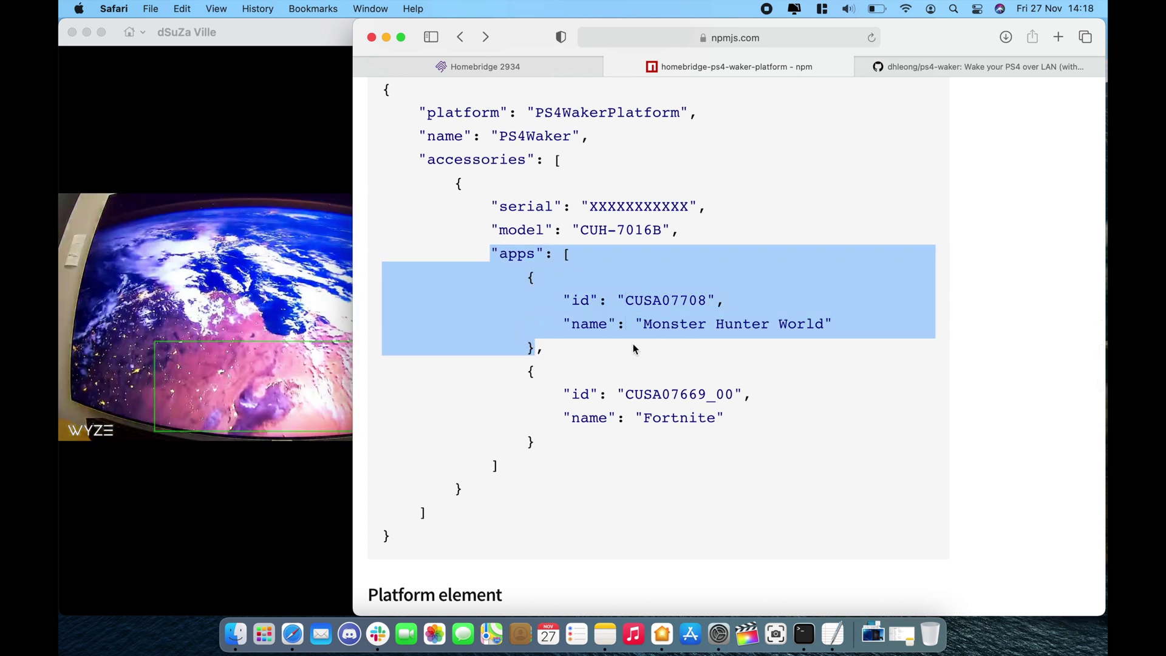
{"action": "left_click", "coordinate": [579, 65]}
Paste the apps block after the credentials line and rename Monster Hunter World to GOW.
{"action": "left_click", "coordinate": [858, 378]}
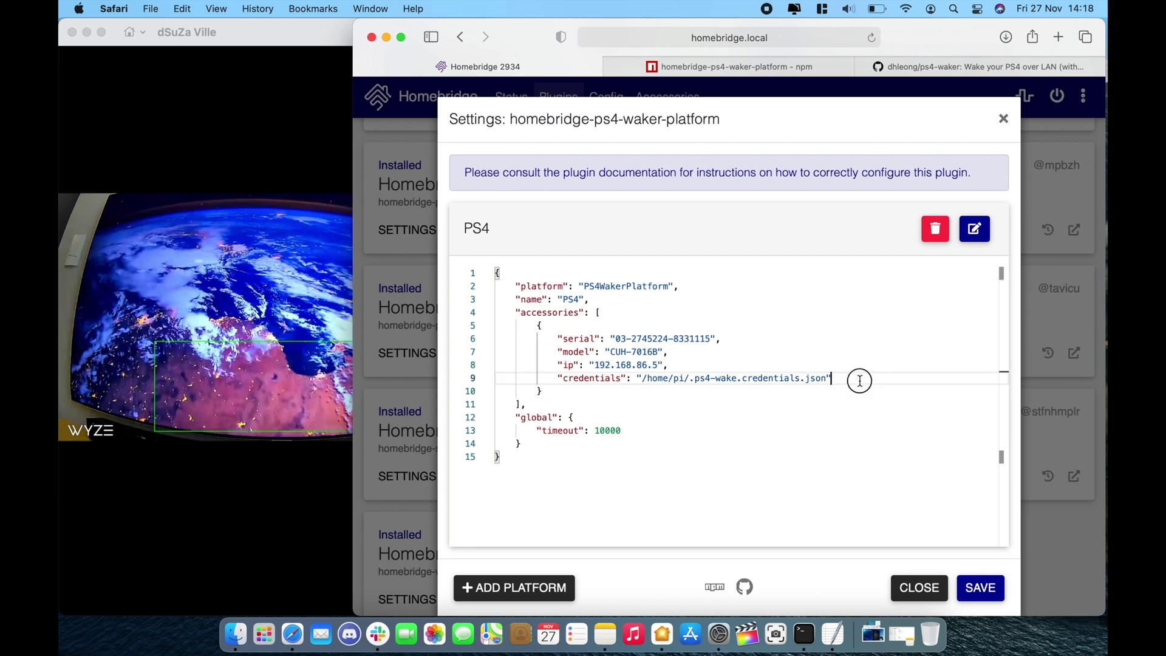
{"action": "scroll", "coordinate": [787, 547], "scroll_direction": "up", "scroll_amount": 3}
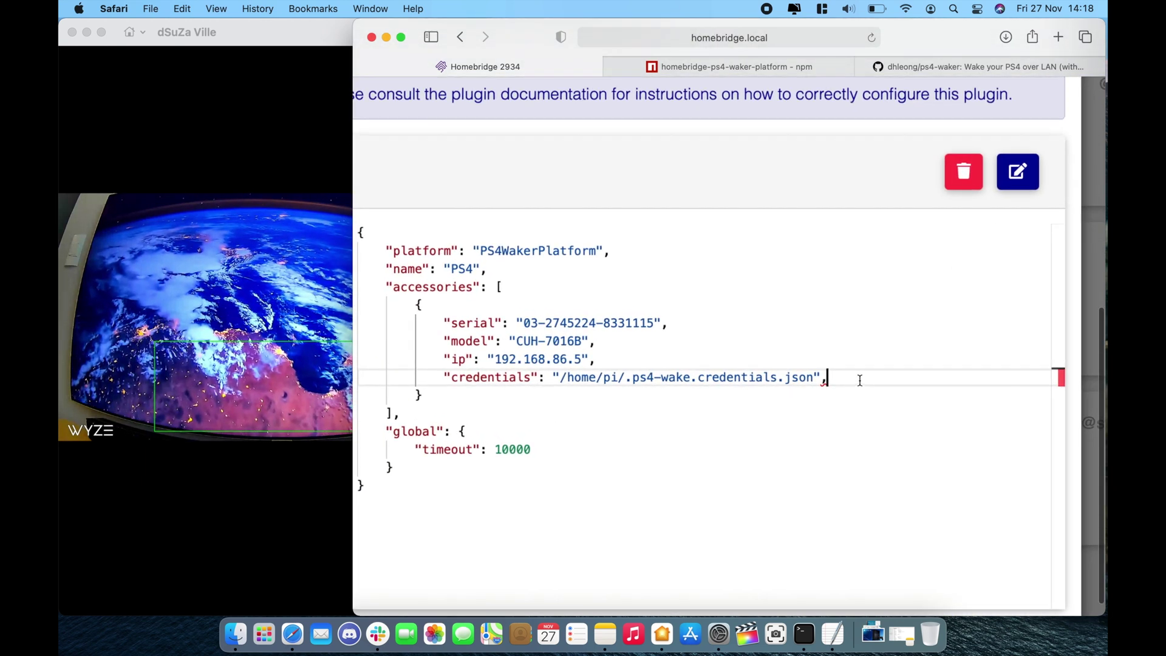
{"action": "key", "text": "Return"}
{"action": "key", "text": "super+v"}
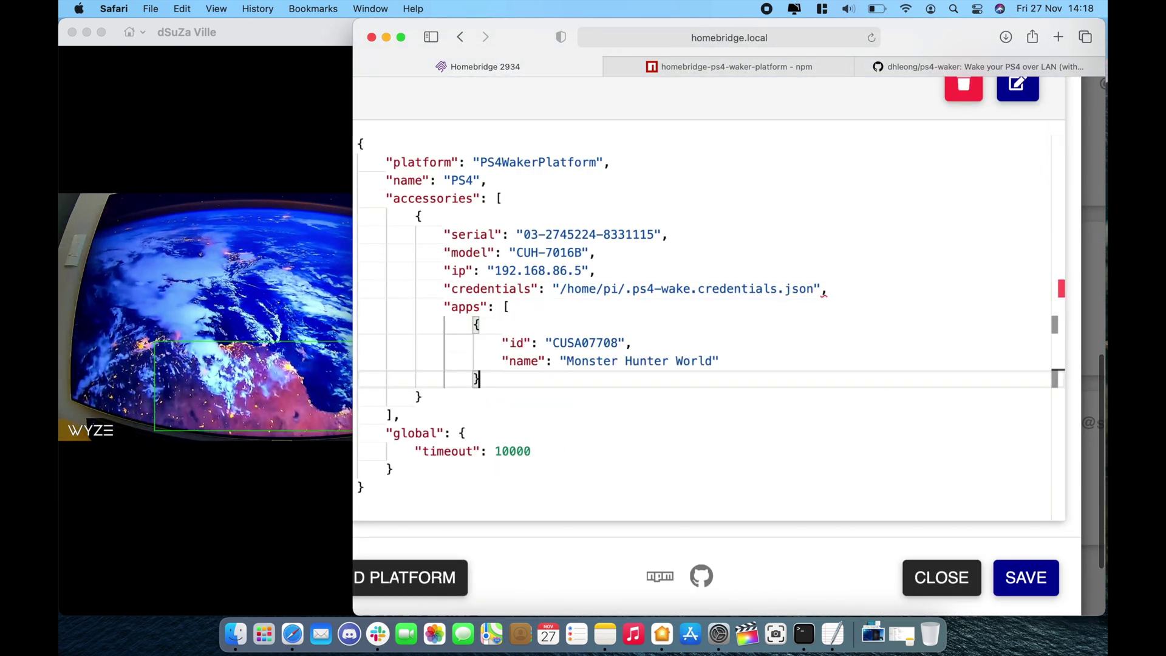
{"action": "left_click_drag", "start_coordinate": [571, 361], "coordinate": [711, 361]}
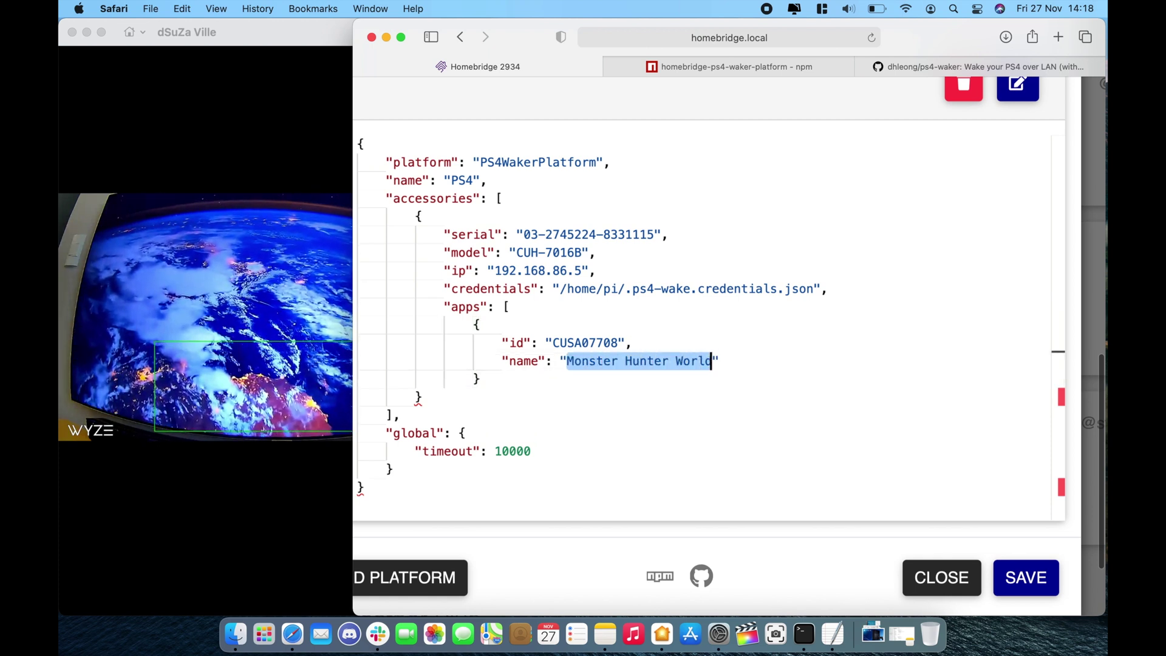
{"action": "type", "text": "GOW"}
{"action": "left_click", "coordinate": [593, 336]}
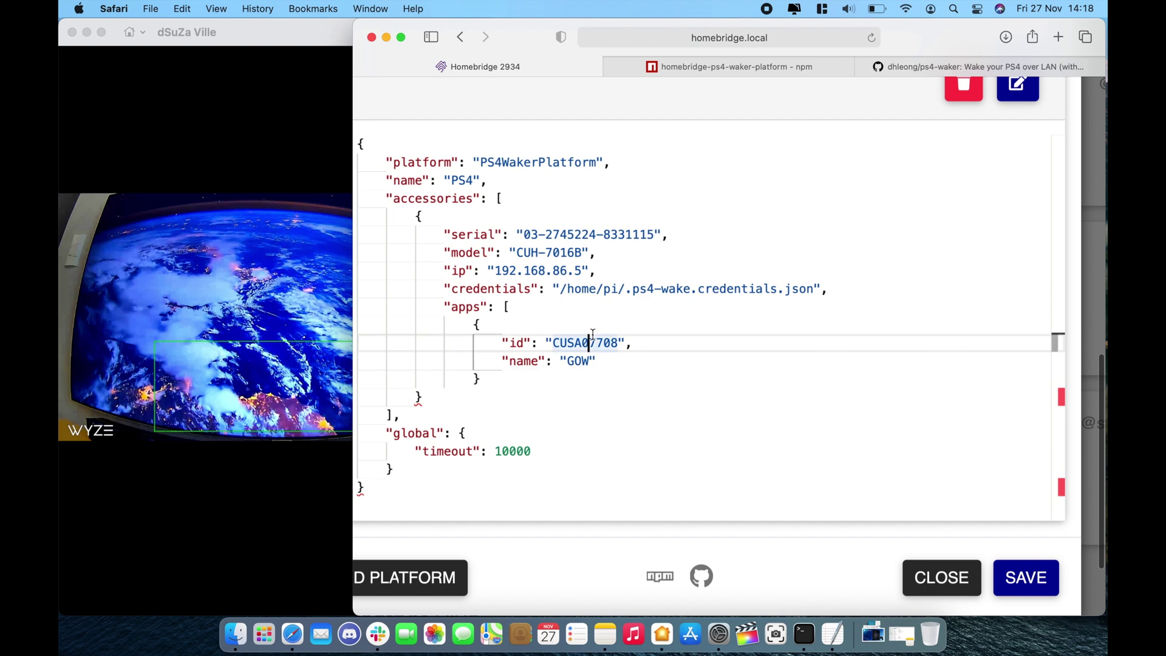
{"action": "left_click", "coordinate": [1058, 38]}
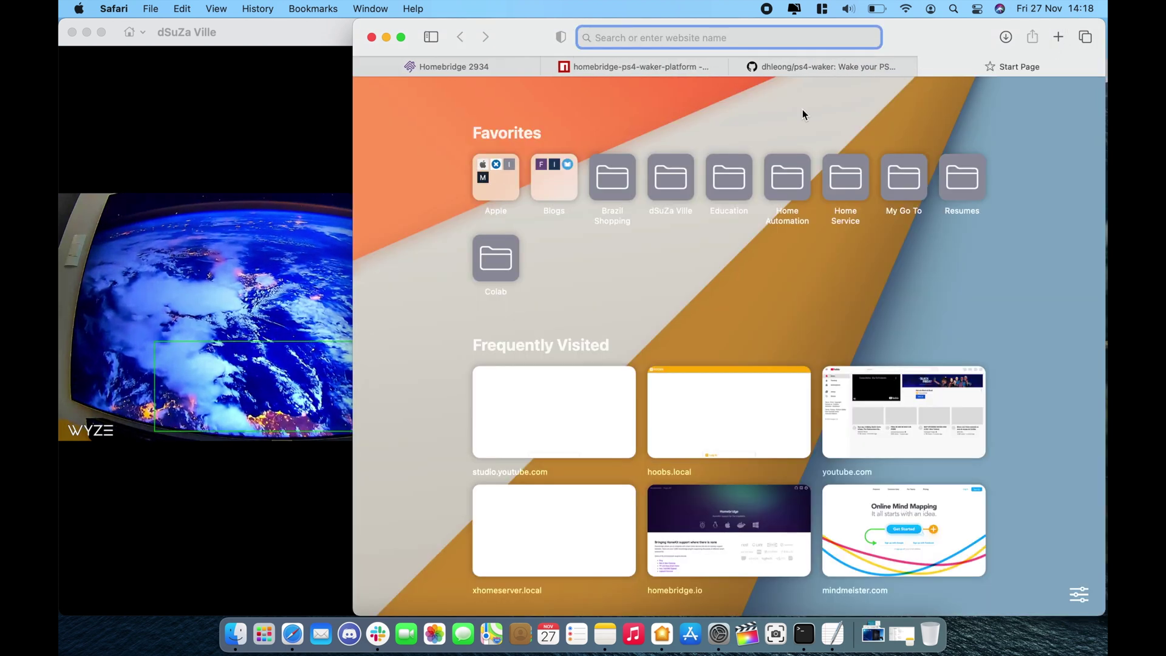
Search the web for 'god of war' and open its PlayStation Store page.
{"action": "type", "text": "god of war"}
{"action": "key", "text": "Return"}
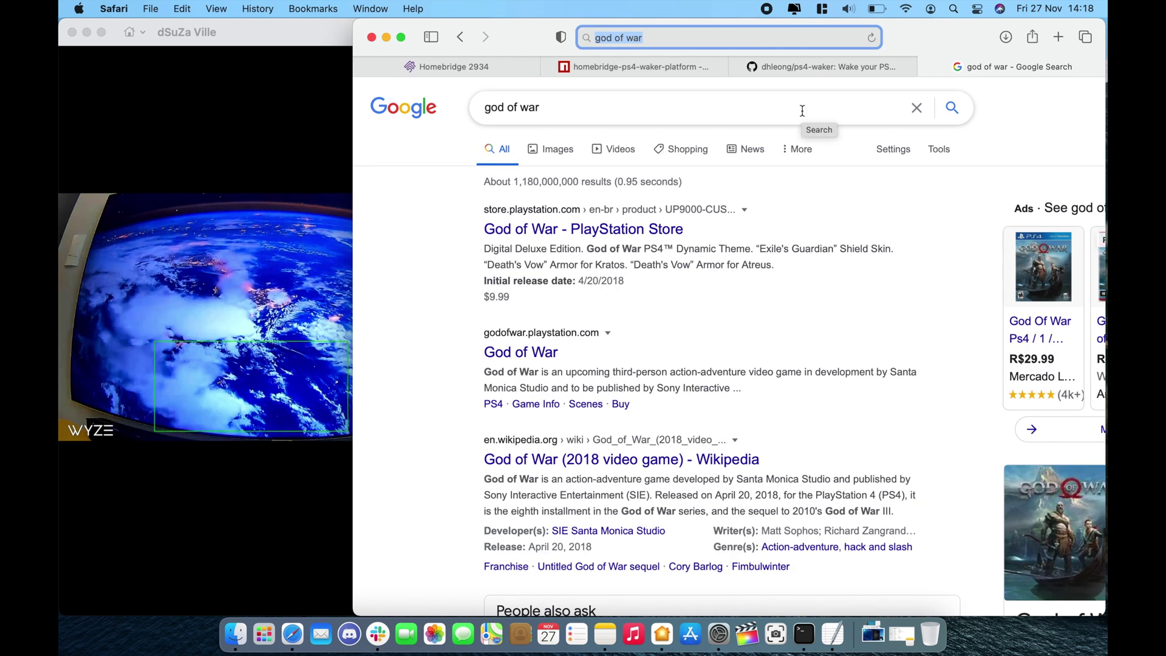
{"action": "left_click", "coordinate": [648, 234]}
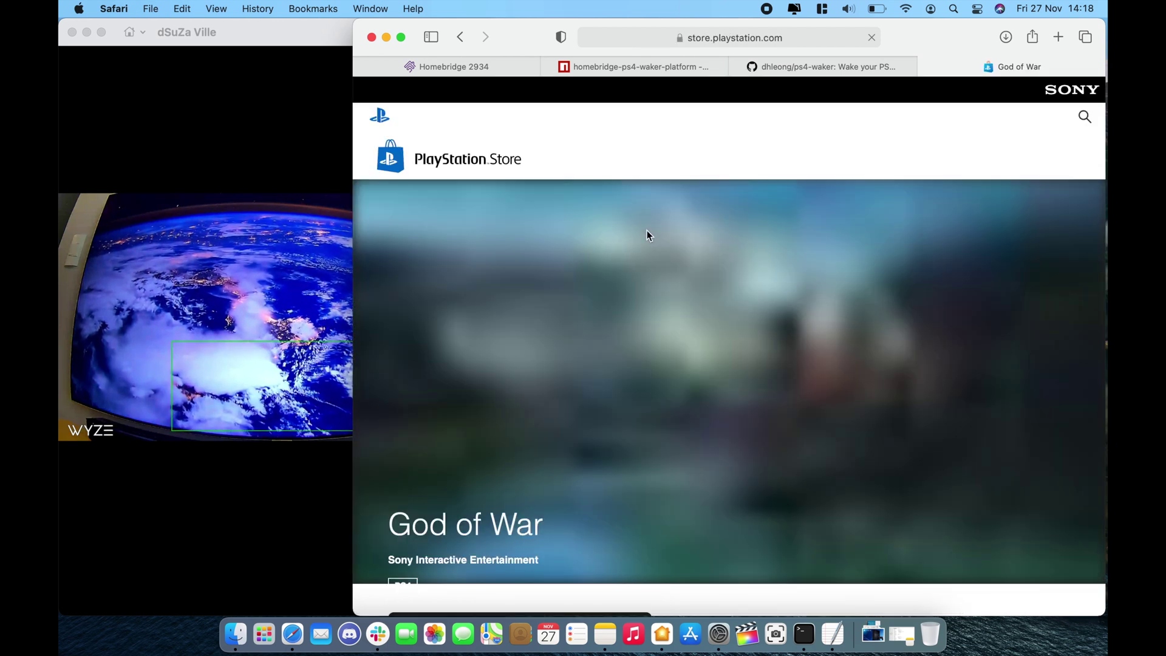
{"action": "scroll", "coordinate": [659, 340], "scroll_direction": "down", "scroll_amount": 3}
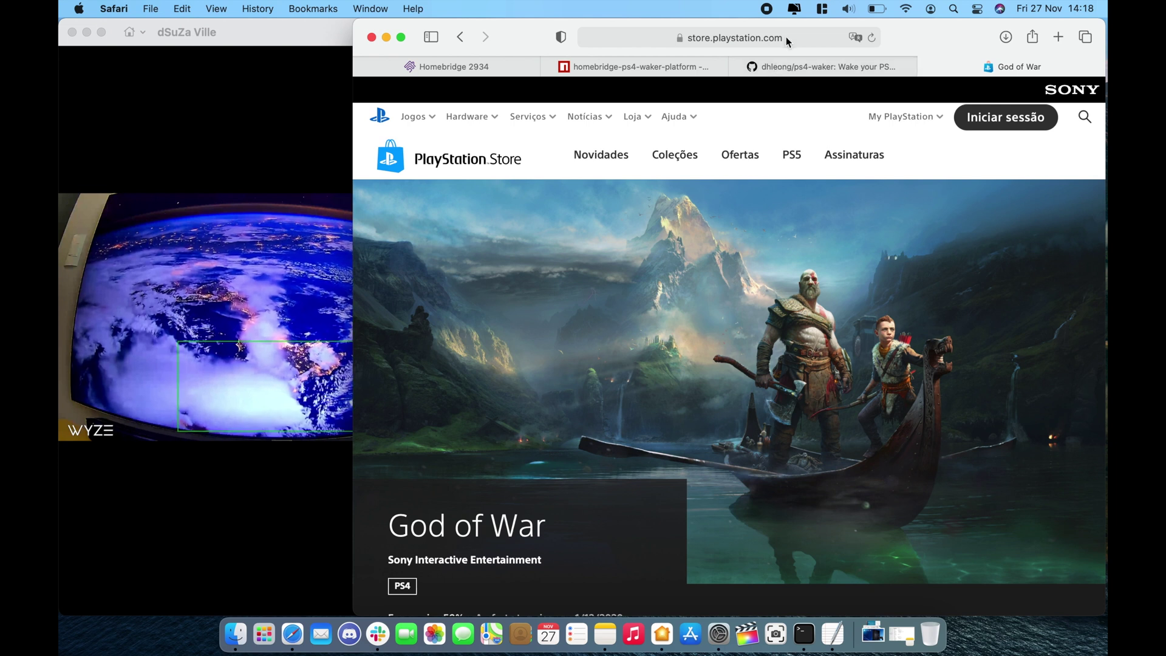
Copy the title id CUSA07408_00 from the store page's web address.
{"action": "left_click", "coordinate": [786, 35]}
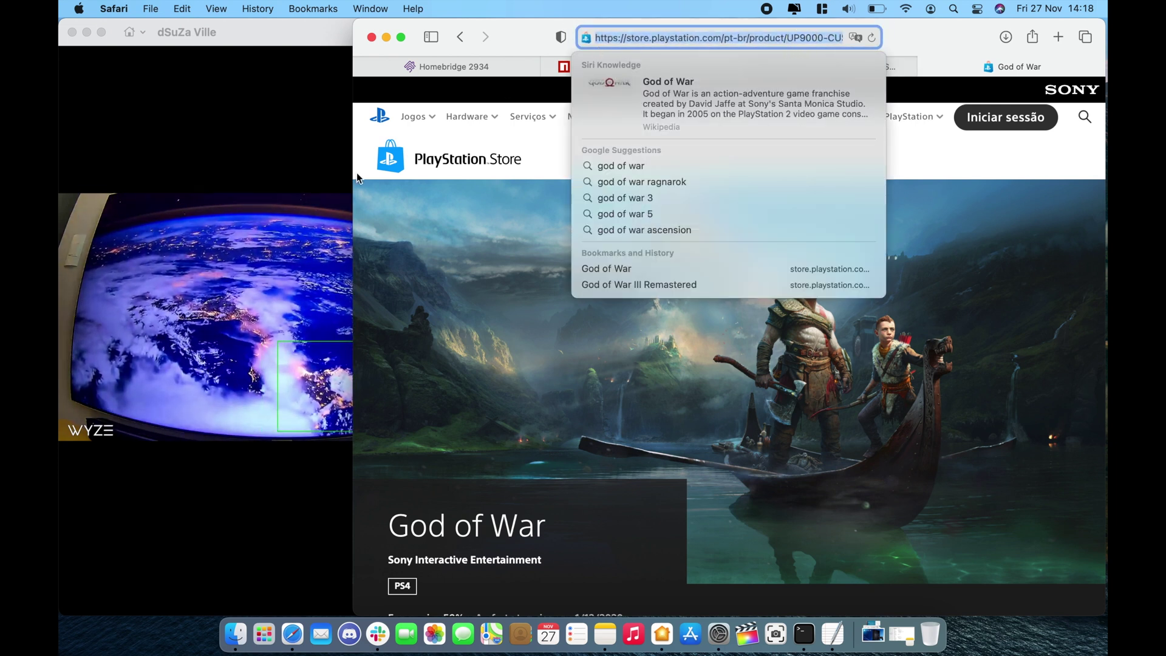
{"action": "mouse_move", "coordinate": [345, 175]}
{"action": "double_click", "coordinate": [522, 37]}
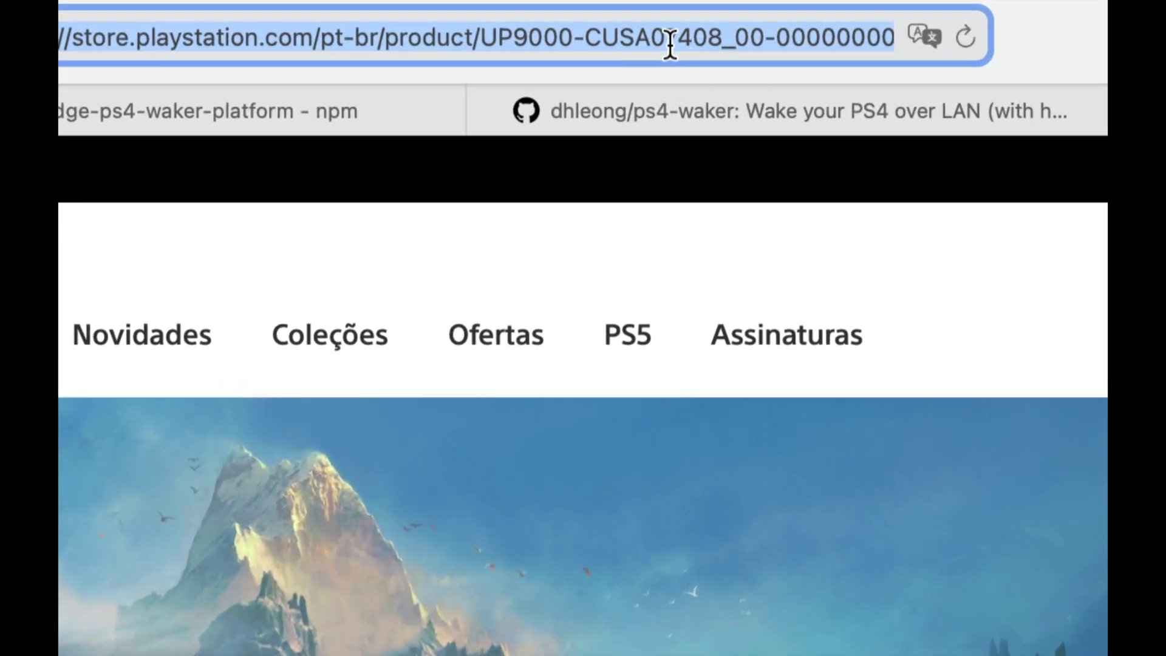
{"action": "left_click", "coordinate": [633, 41]}
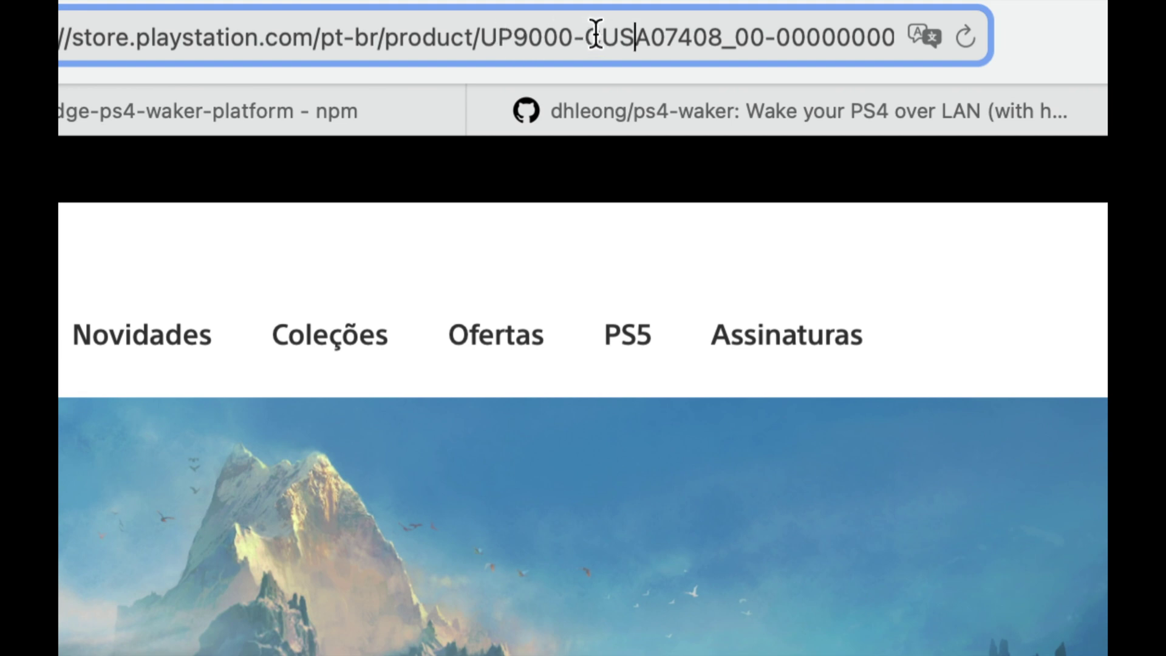
{"action": "double_click", "coordinate": [611, 38]}
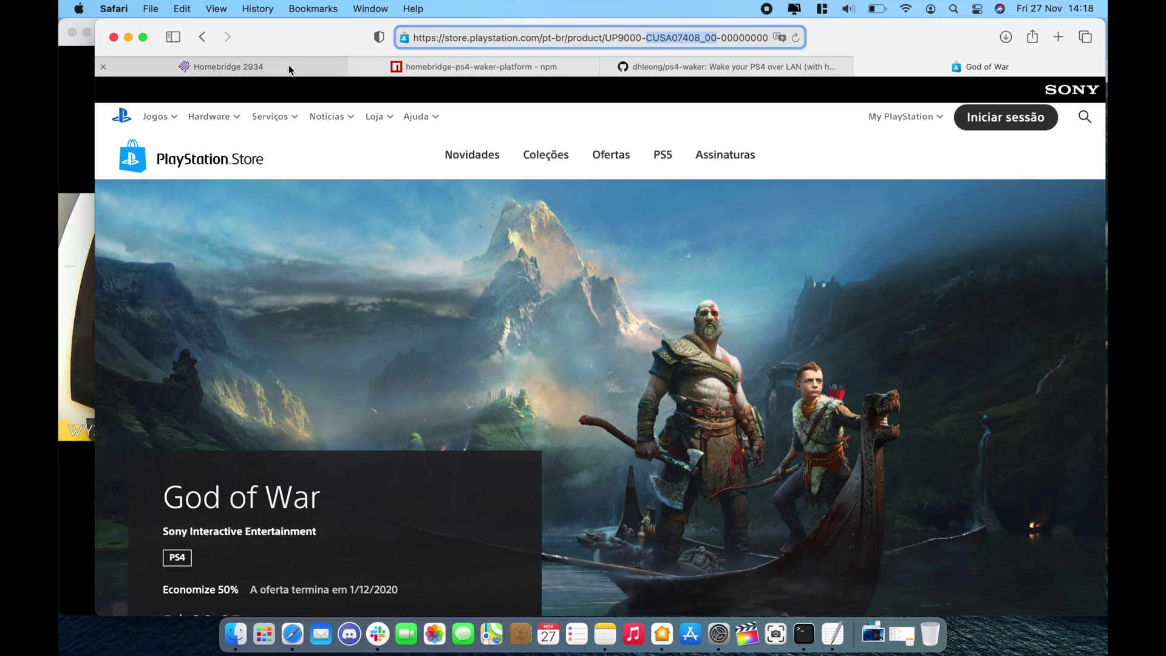
{"action": "left_click", "coordinate": [289, 67]}
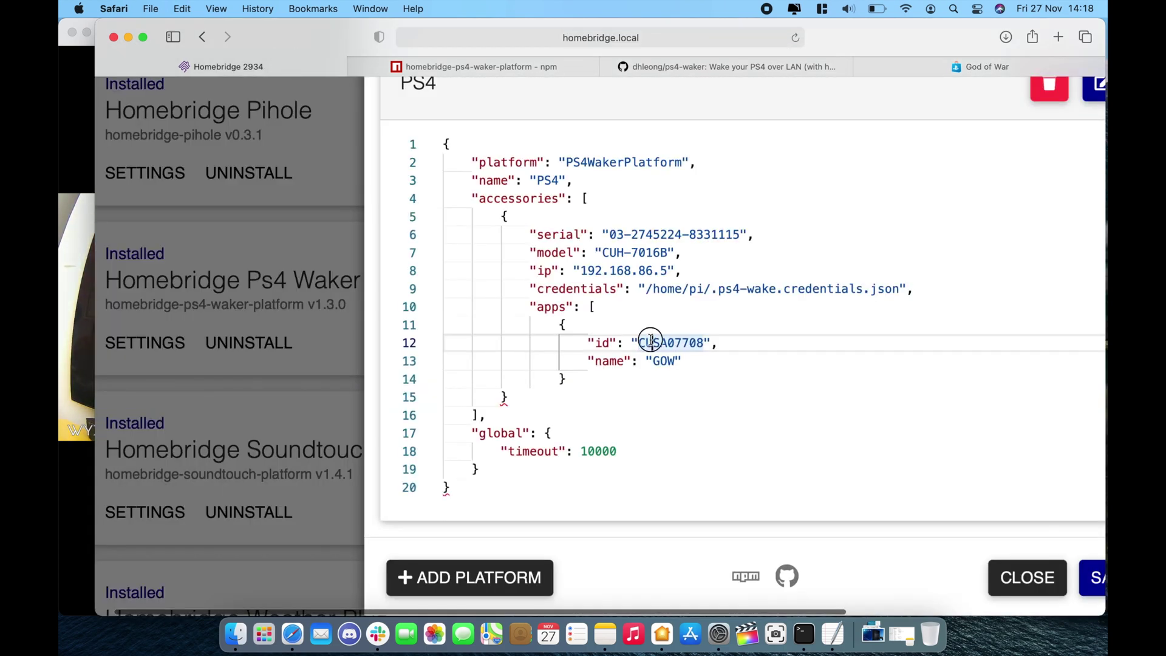
Paste CUSA07408_00 as GOW's id, close the apps array with ']' after line 14, and save.
{"action": "type", "text": "CUSA07408_00"}
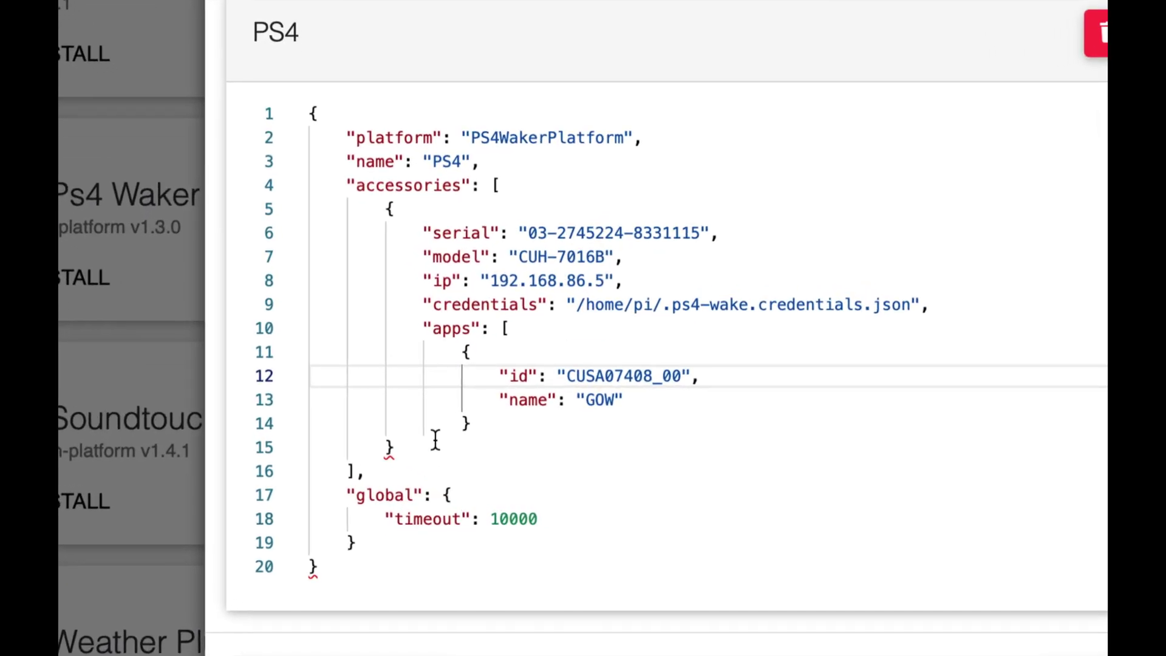
{"action": "left_click", "coordinate": [435, 441]}
{"action": "left_click", "coordinate": [496, 425]}
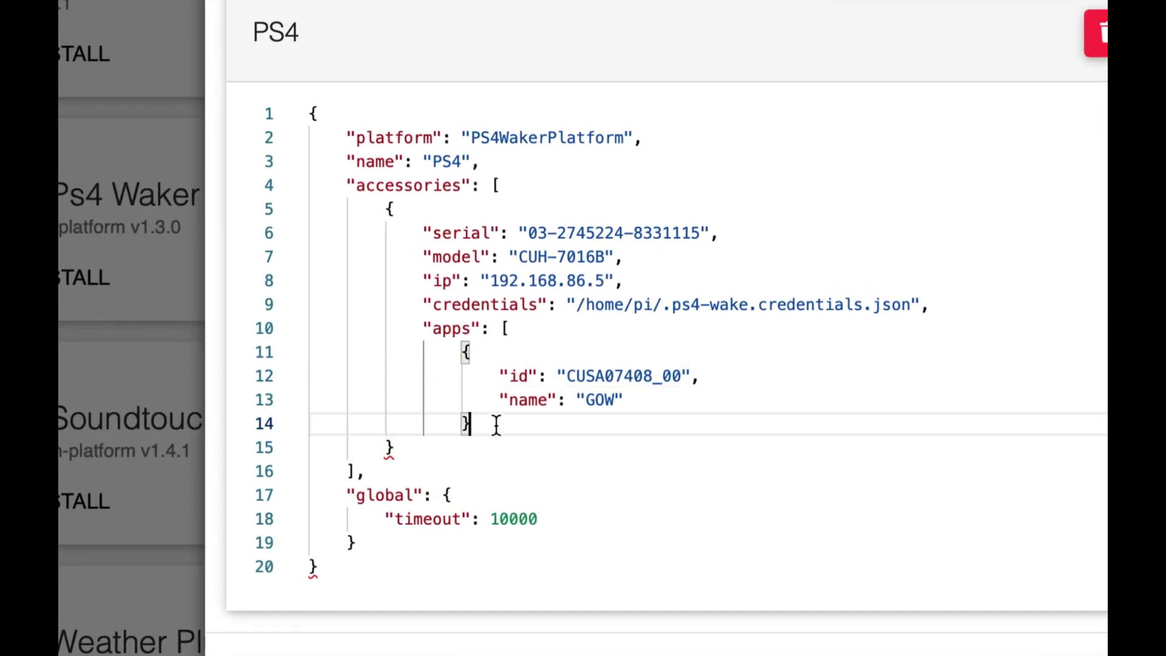
{"action": "key", "text": "Return"}
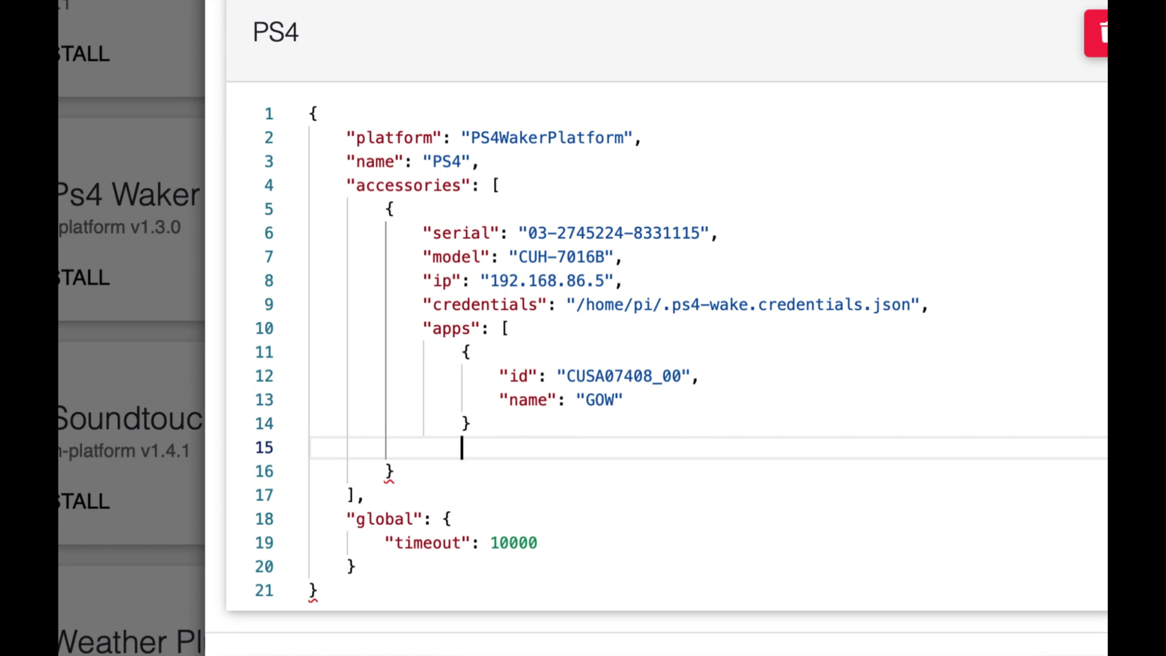
{"action": "type", "text": "]"}
{"action": "scroll", "coordinate": [630, 424], "scroll_direction": "down", "scroll_amount": 2}
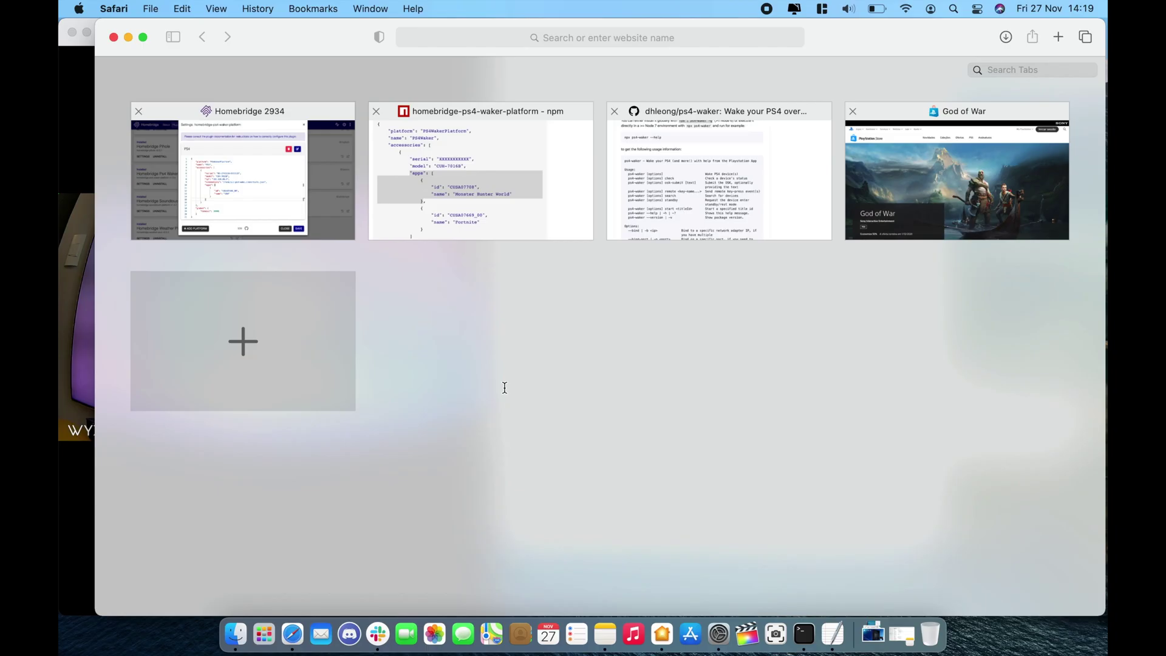
{"action": "left_click", "coordinate": [267, 201]}
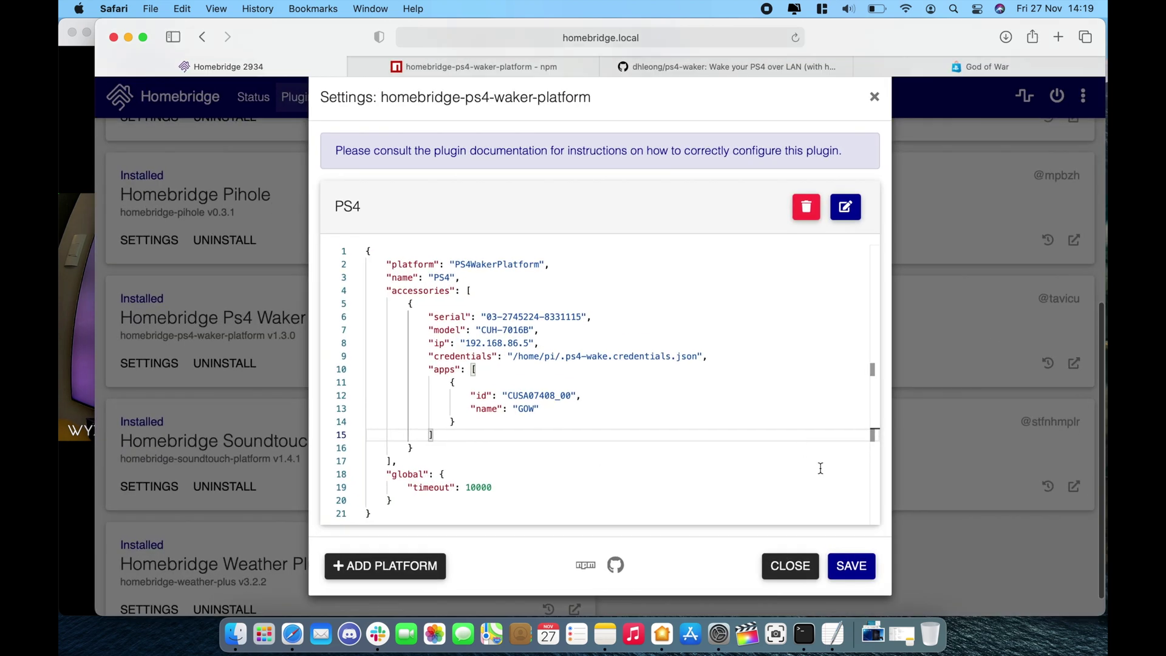
{"action": "left_click", "coordinate": [847, 560]}
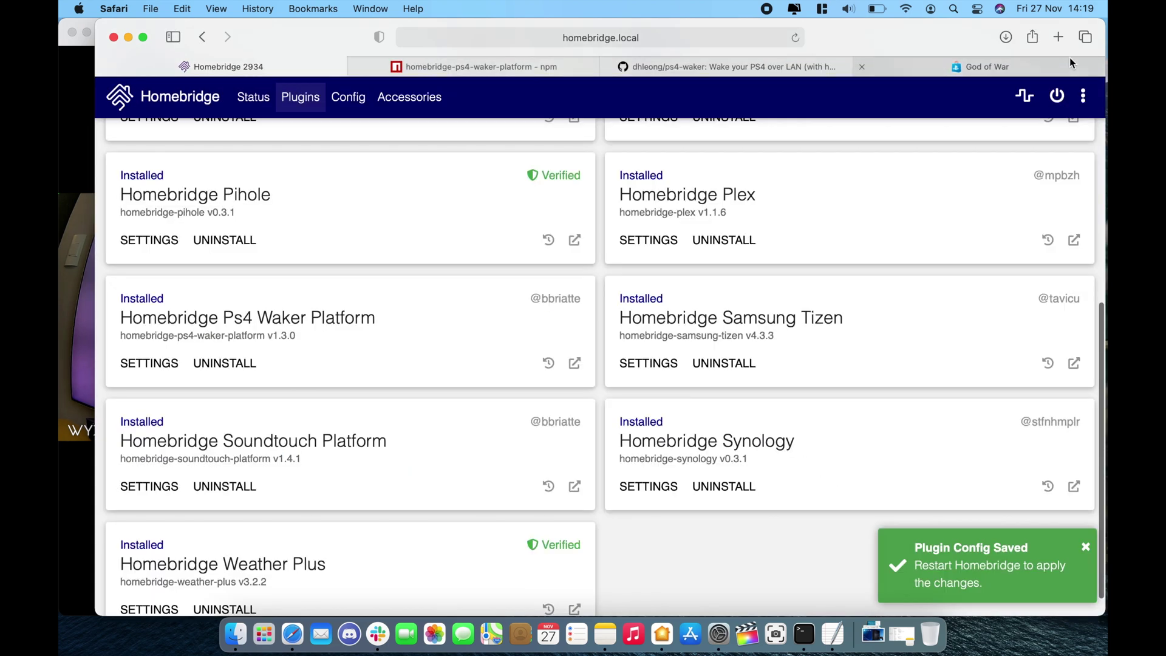
Restart Homebridge with the GOW config until the Status page shows v1.1.6 running.
{"action": "left_click", "coordinate": [1058, 96]}
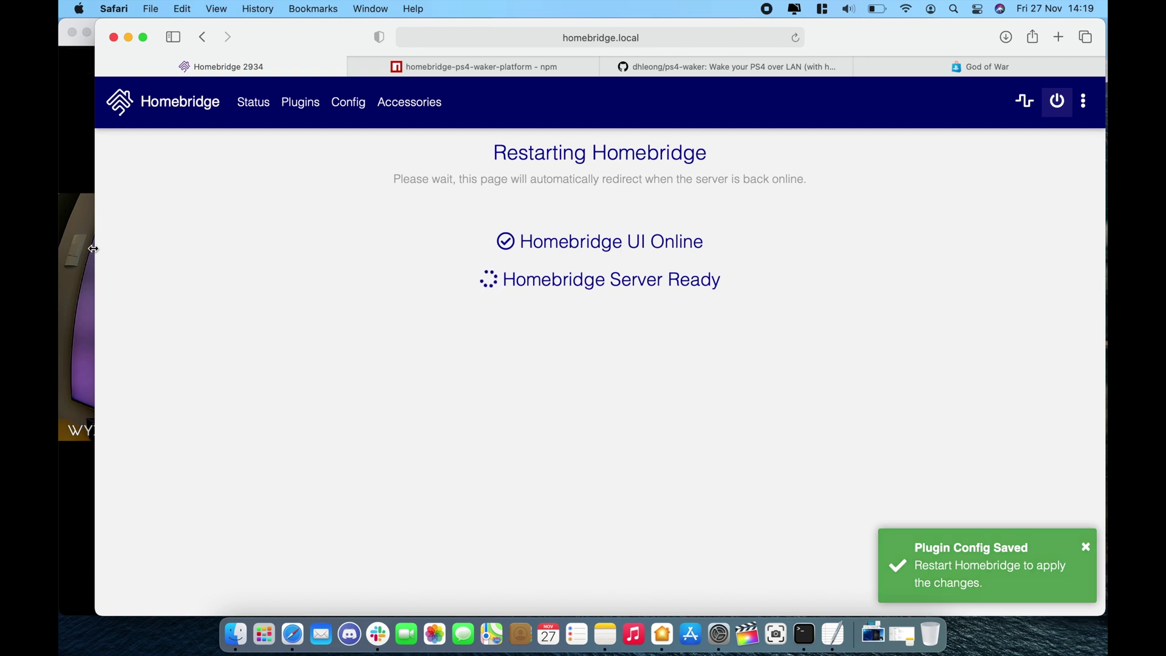
{"action": "left_click_drag", "start_coordinate": [95, 252], "coordinate": [364, 202]}
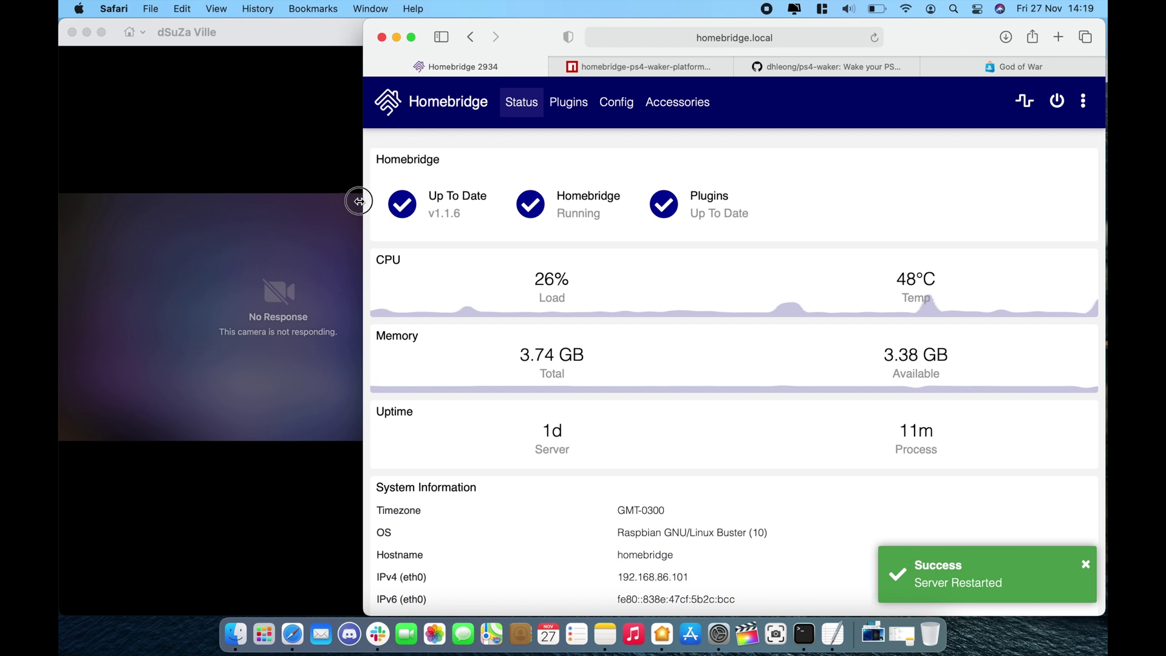
{"action": "left_click_drag", "start_coordinate": [362, 201], "coordinate": [305, 204]}
Show Server XPS4's controls in Home to confirm the GOW switch, then open the Wyze Cam.
{"action": "left_click", "coordinate": [237, 474]}
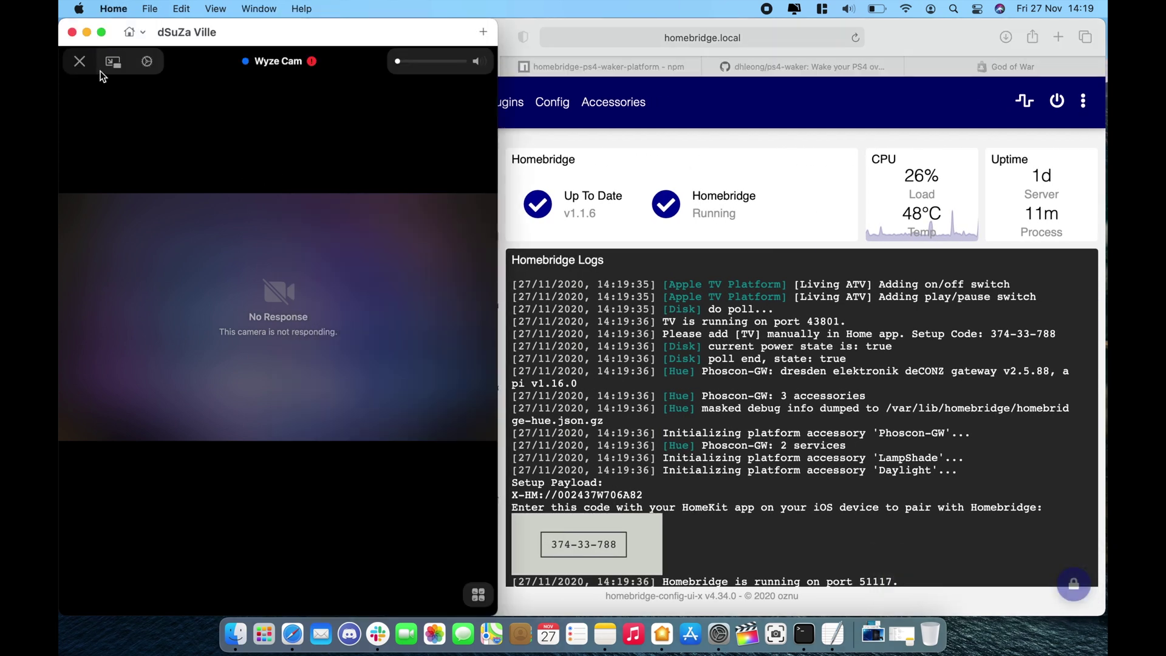
{"action": "right_click", "coordinate": [308, 534]}
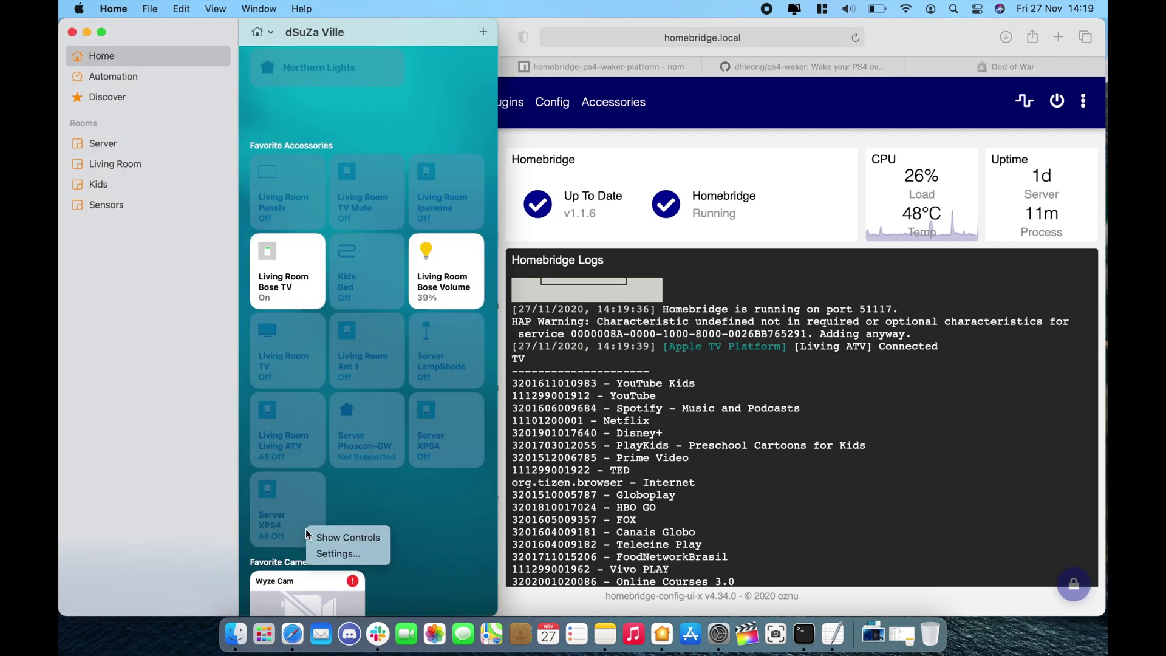
{"action": "left_click", "coordinate": [324, 533]}
{"action": "scroll", "coordinate": [319, 443], "scroll_direction": "down", "scroll_amount": 5}
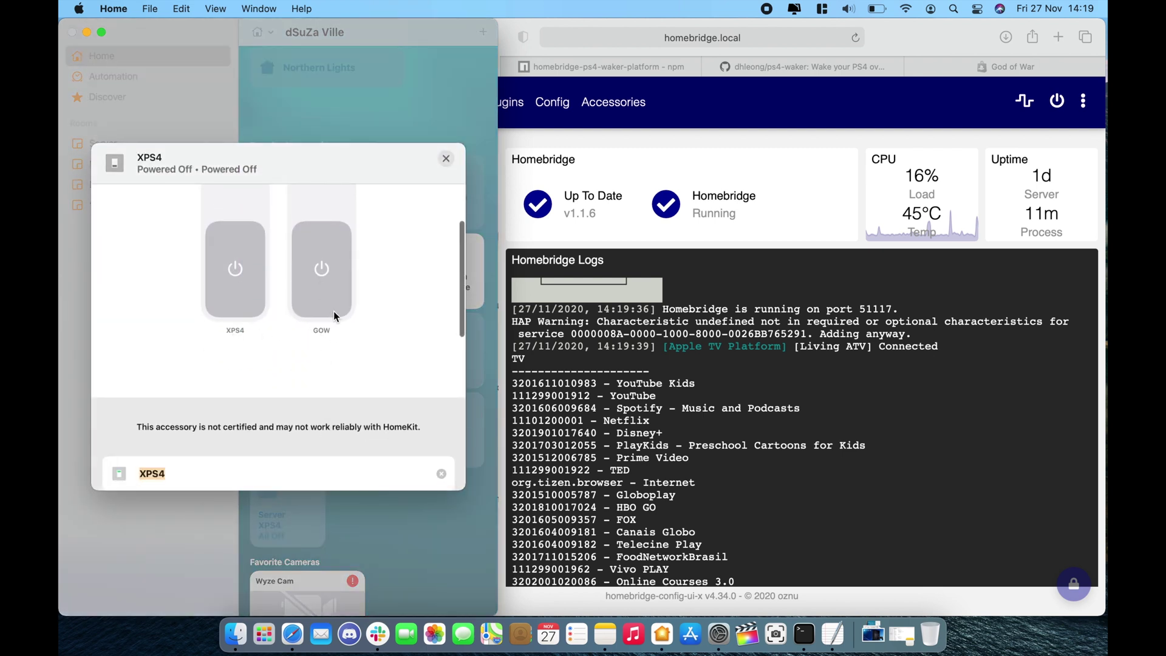
{"action": "left_click", "coordinate": [445, 158]}
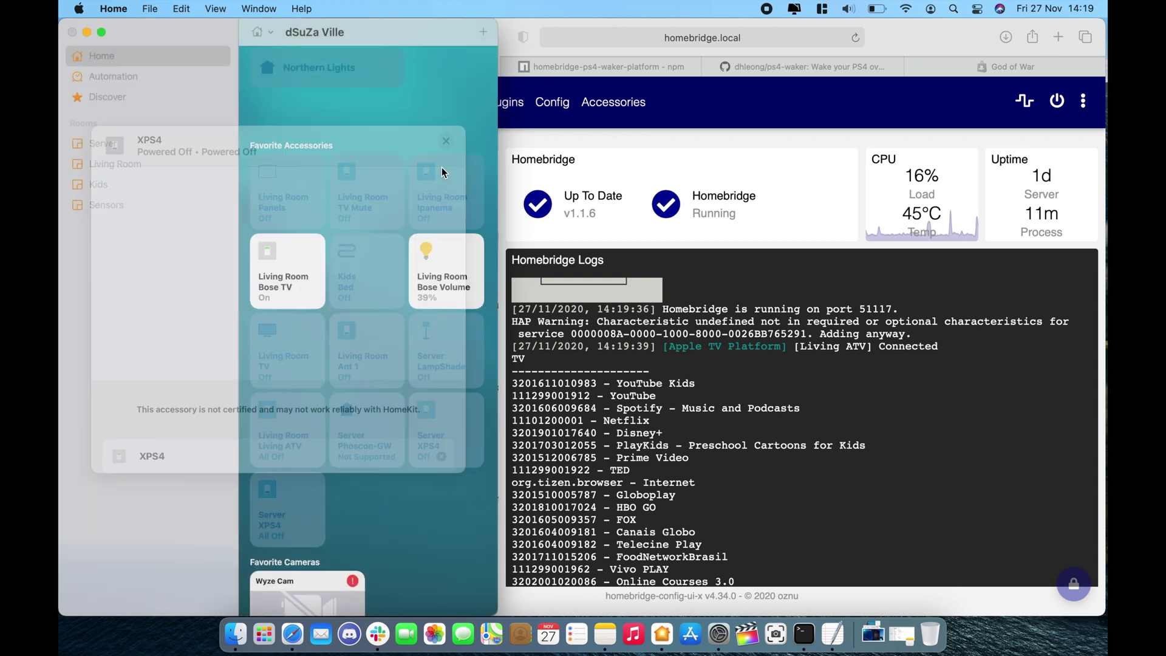
{"action": "left_click", "coordinate": [307, 592]}
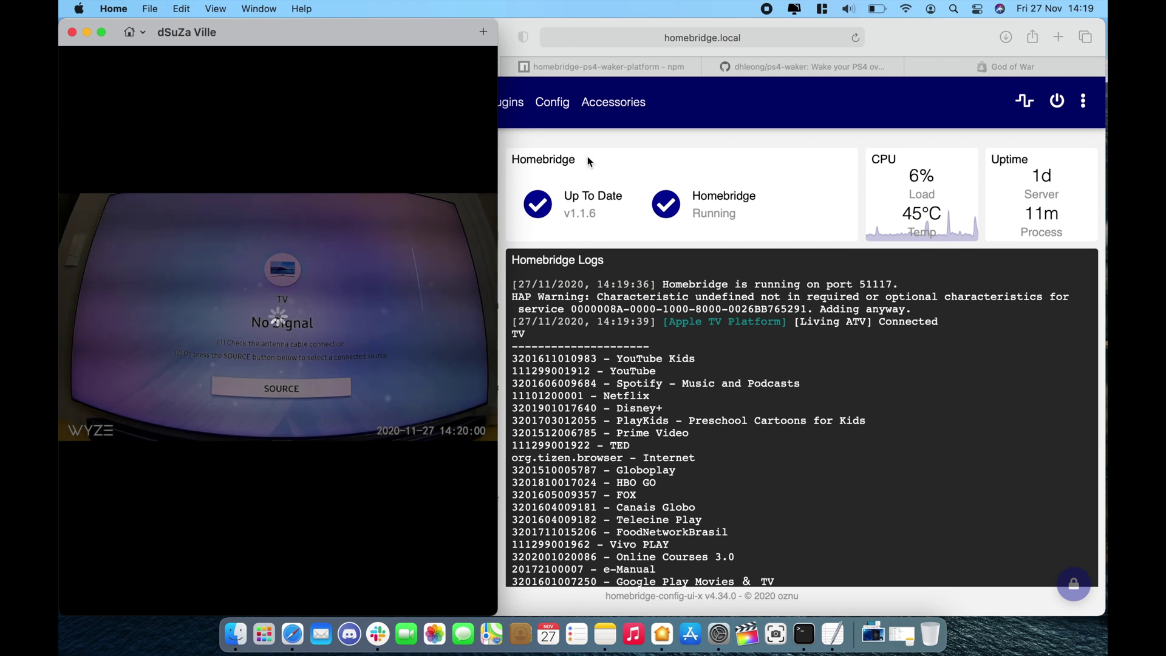
{"action": "left_click", "coordinate": [628, 100]}
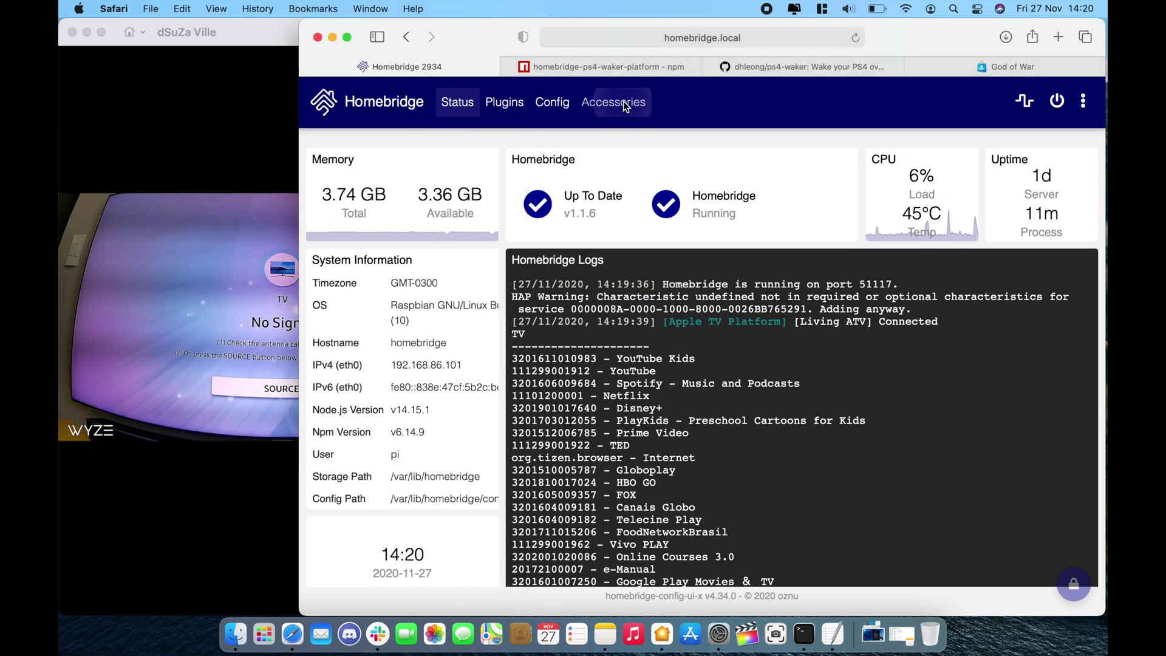
Watch the GOW switch launch God of War on camera, then switch XPS4 off.
{"action": "left_click", "coordinate": [625, 105]}
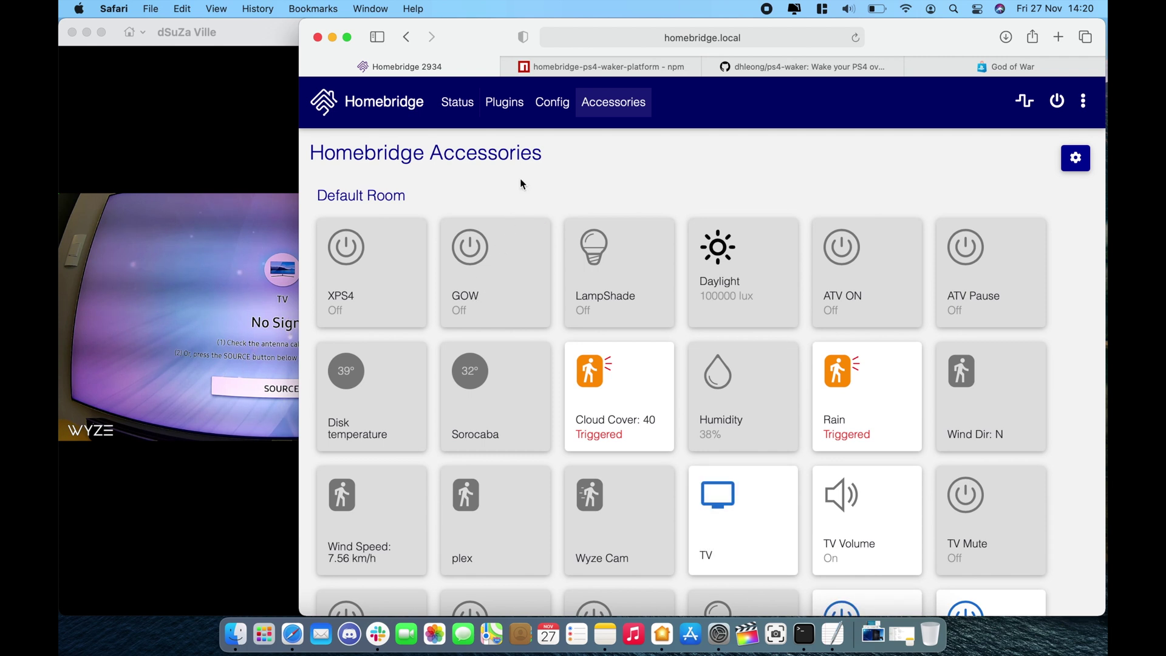
{"action": "left_click", "coordinate": [277, 167]}
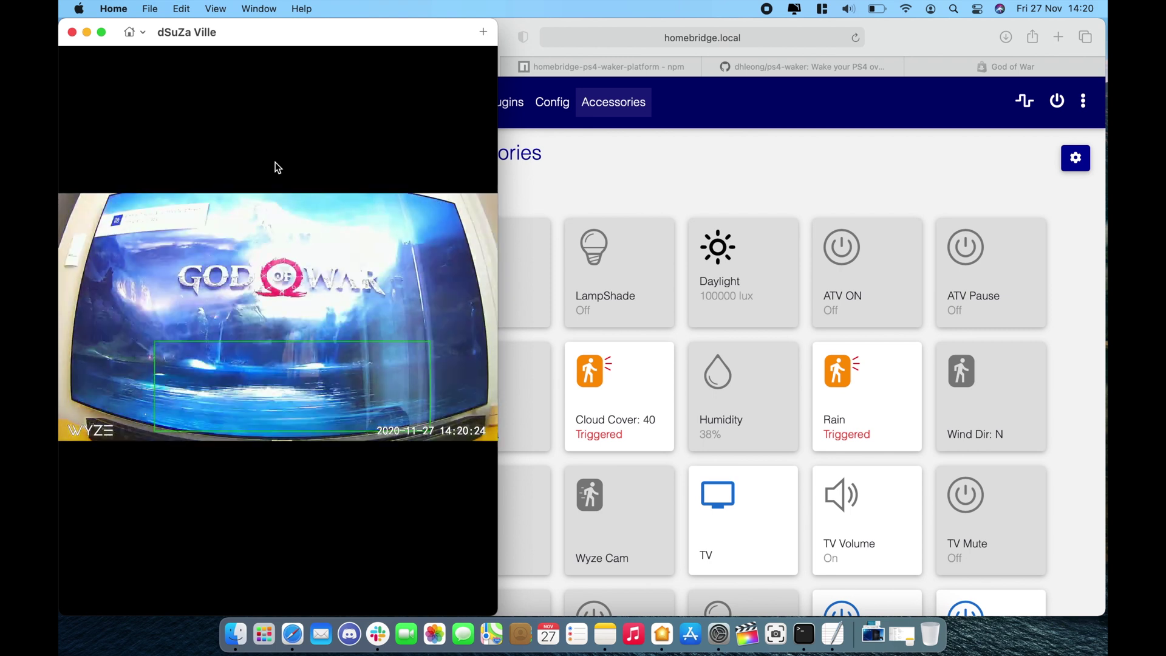
{"action": "left_click", "coordinate": [550, 191]}
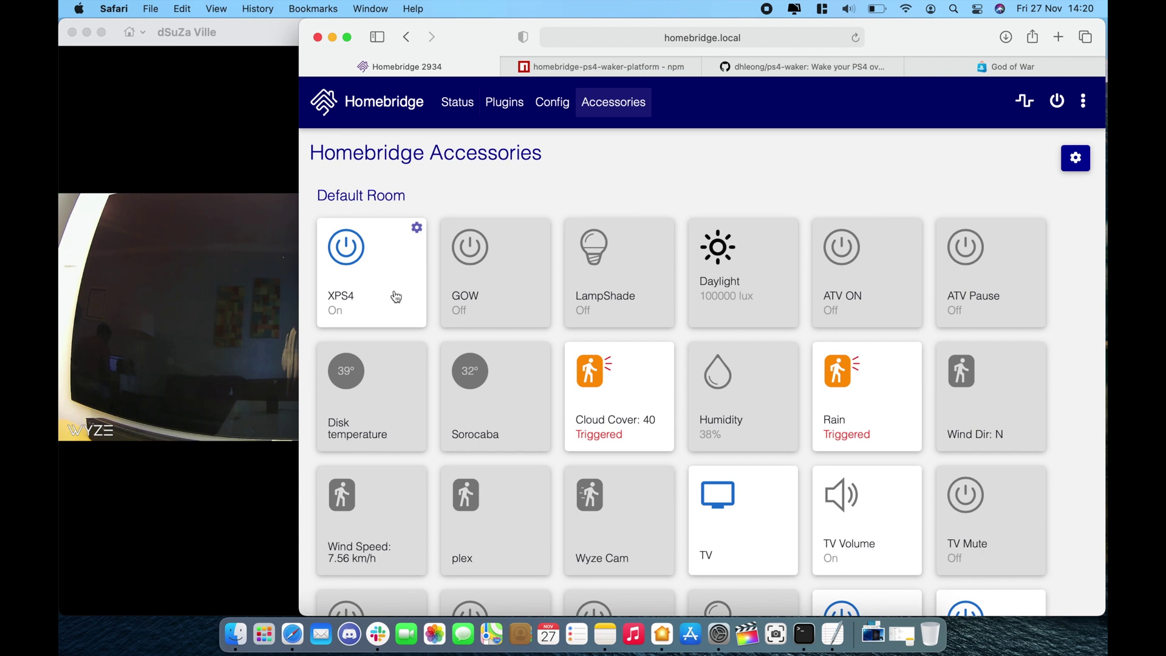
{"action": "left_click", "coordinate": [396, 296]}
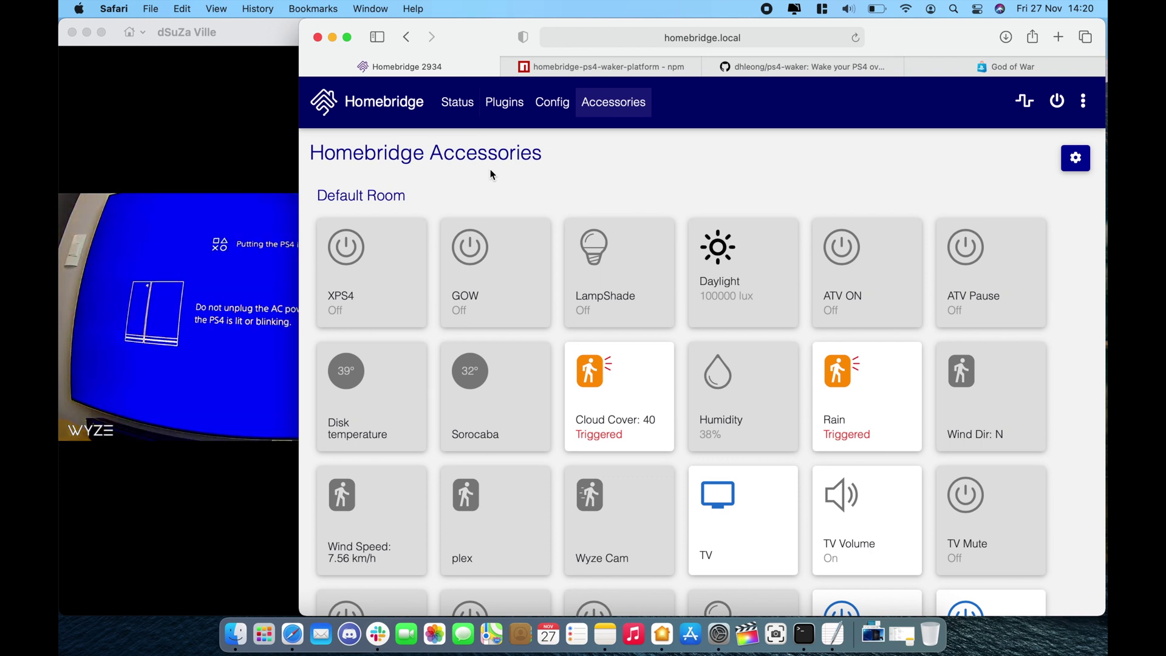
{"action": "left_click", "coordinate": [501, 110]}
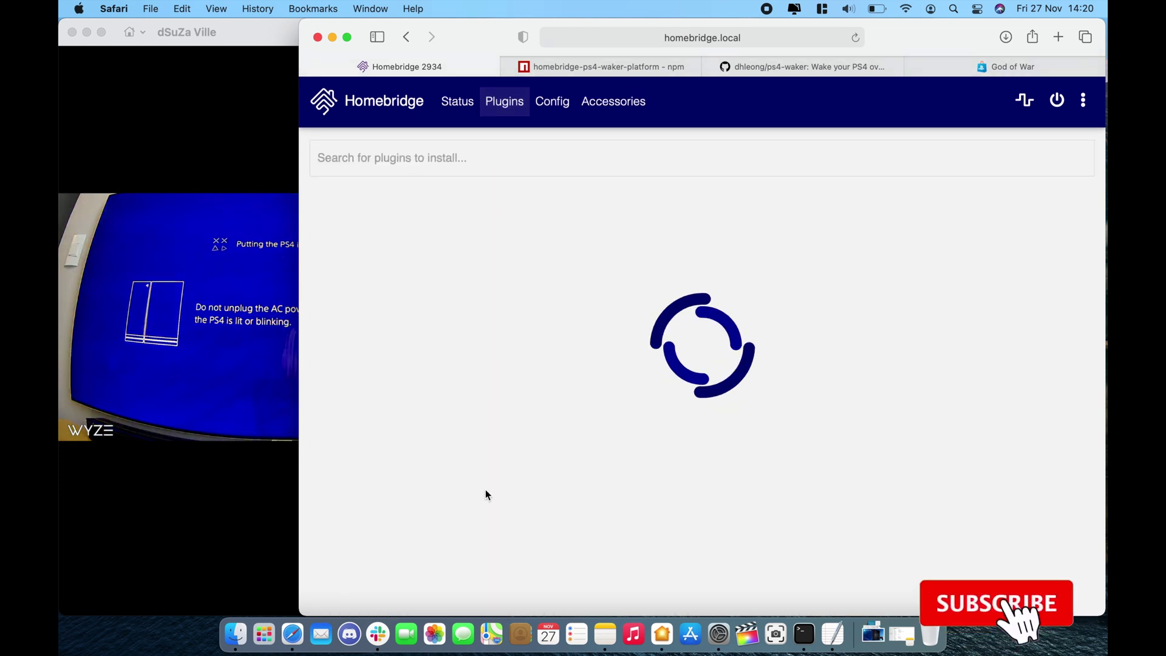
Open SETTINGS on the Homebridge Ps4 Waker Platform plugin card.
{"action": "scroll", "coordinate": [486, 492], "scroll_direction": "down", "scroll_amount": 10}
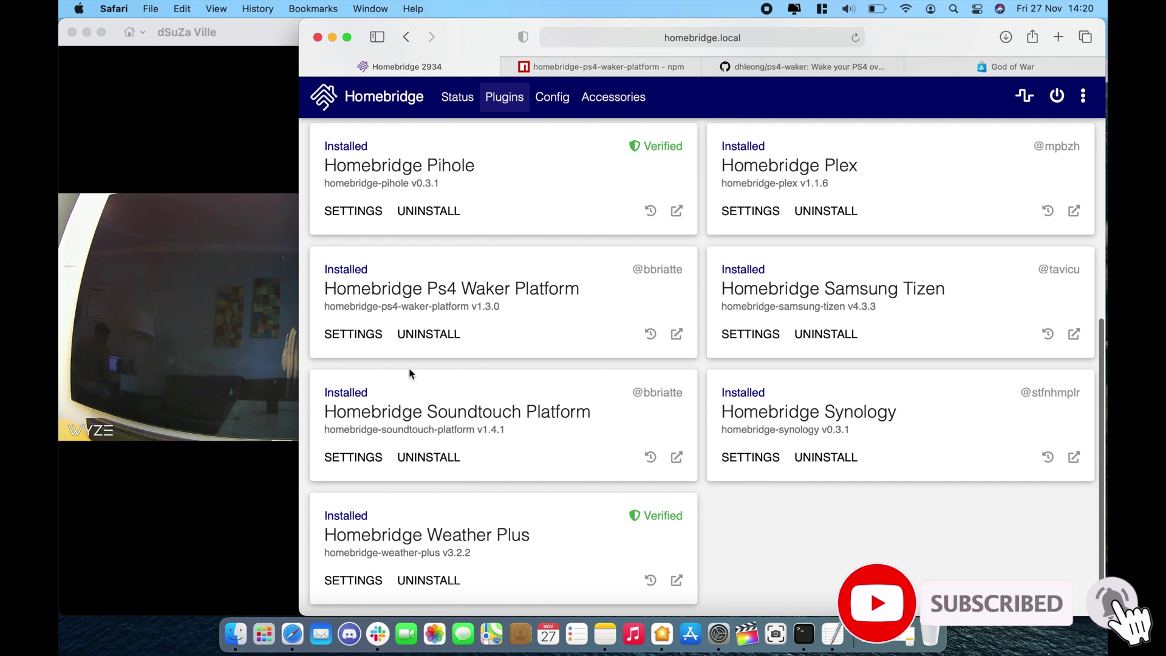
{"action": "left_click", "coordinate": [359, 333]}
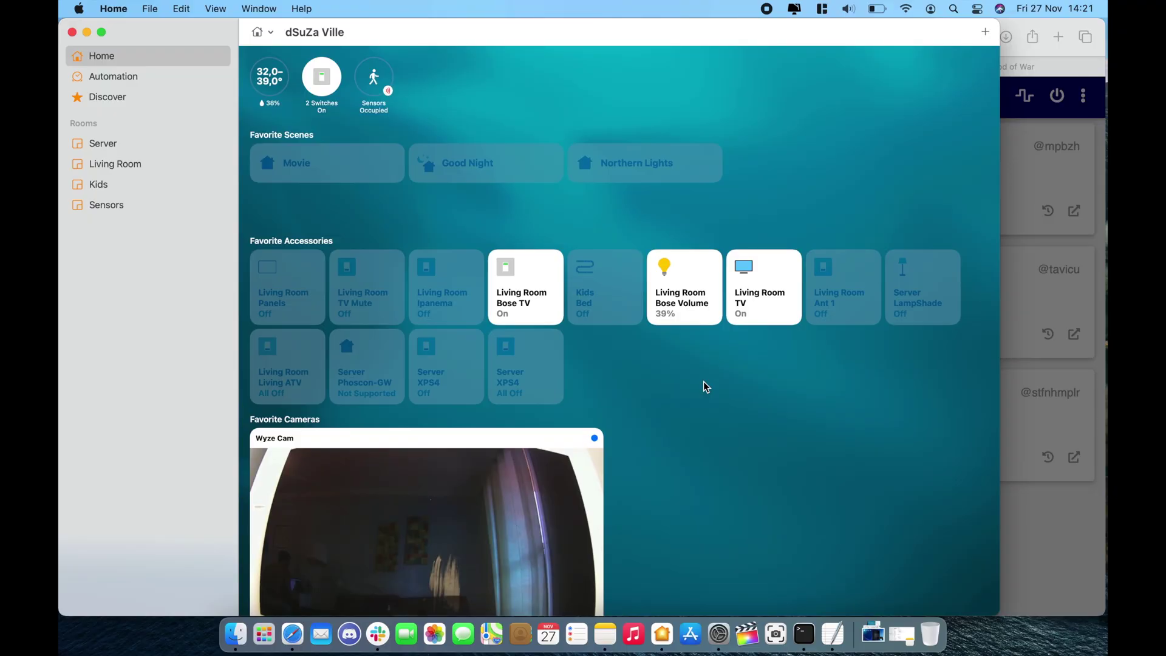
Start a new custom scene named 'Game'.
{"action": "left_click", "coordinate": [986, 33]}
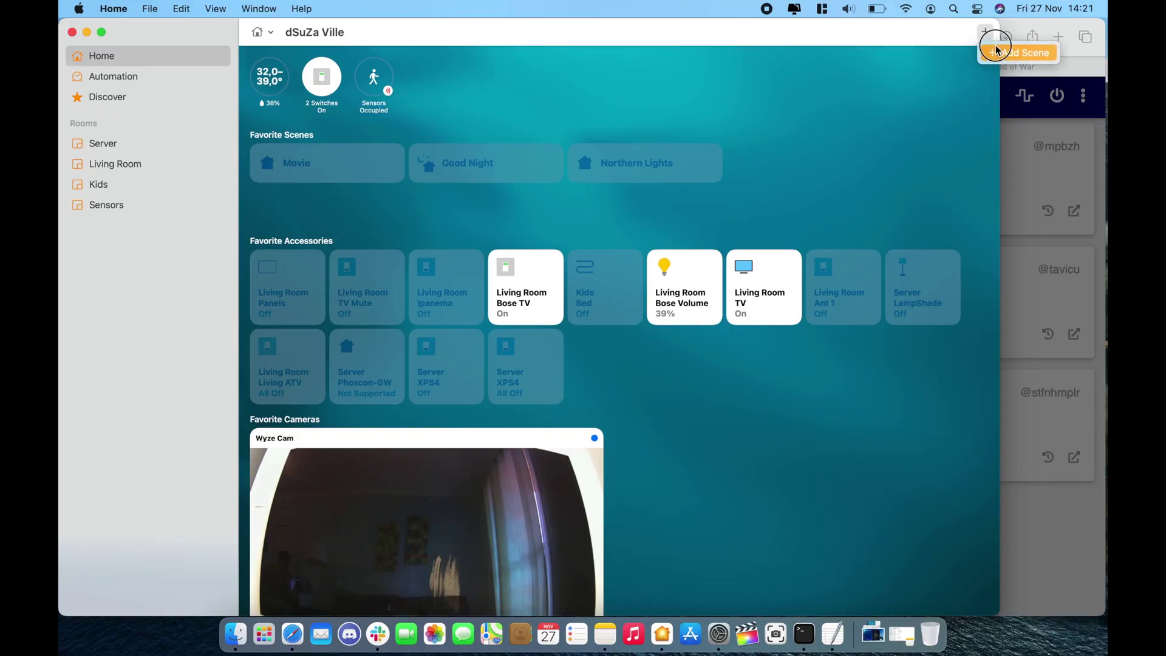
{"action": "left_click", "coordinate": [1025, 49]}
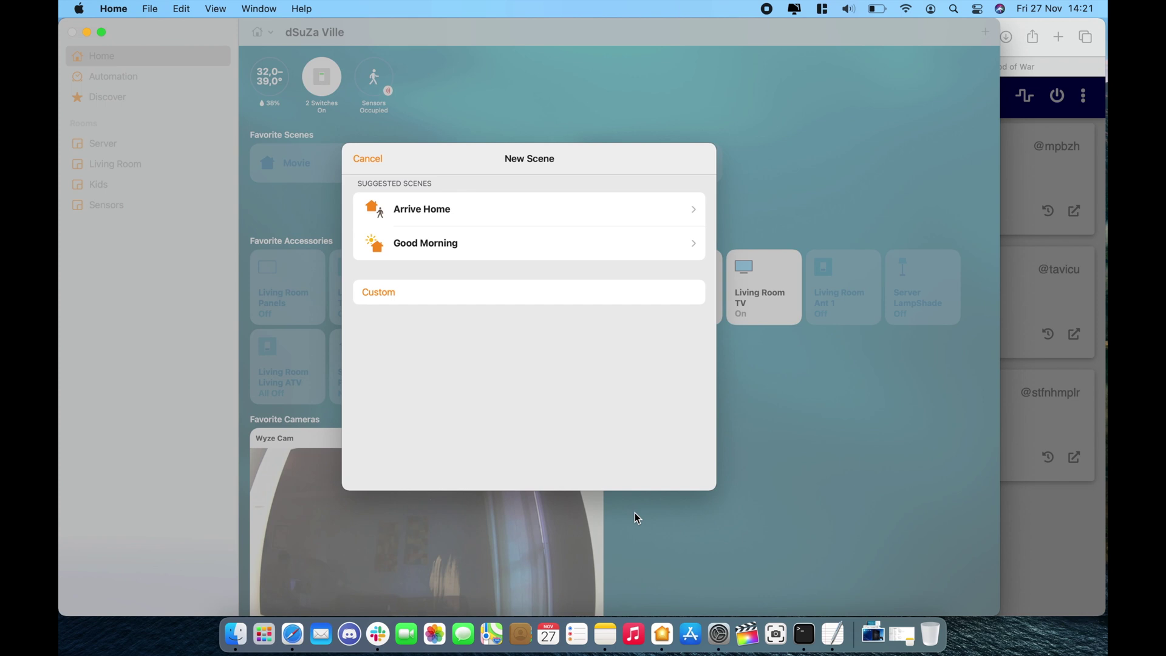
{"action": "left_click", "coordinate": [526, 302]}
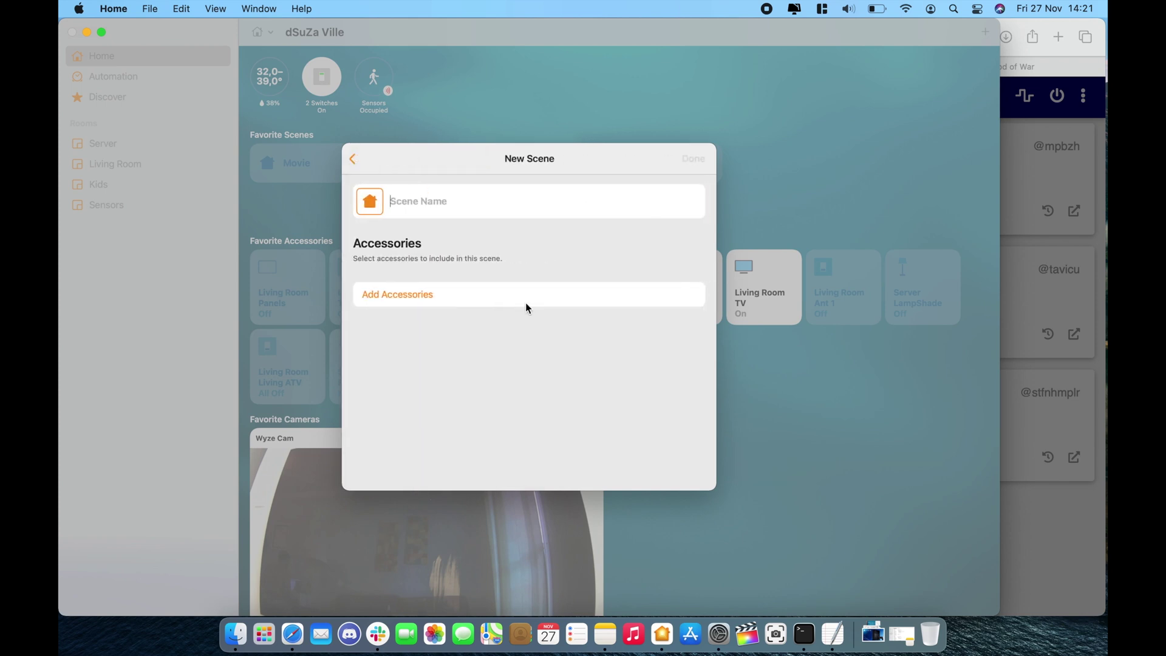
{"action": "type", "text": "Game"}
Add the GOW switch, Panels and Bose Volume accessories to the Game scene.
{"action": "left_click", "coordinate": [461, 293]}
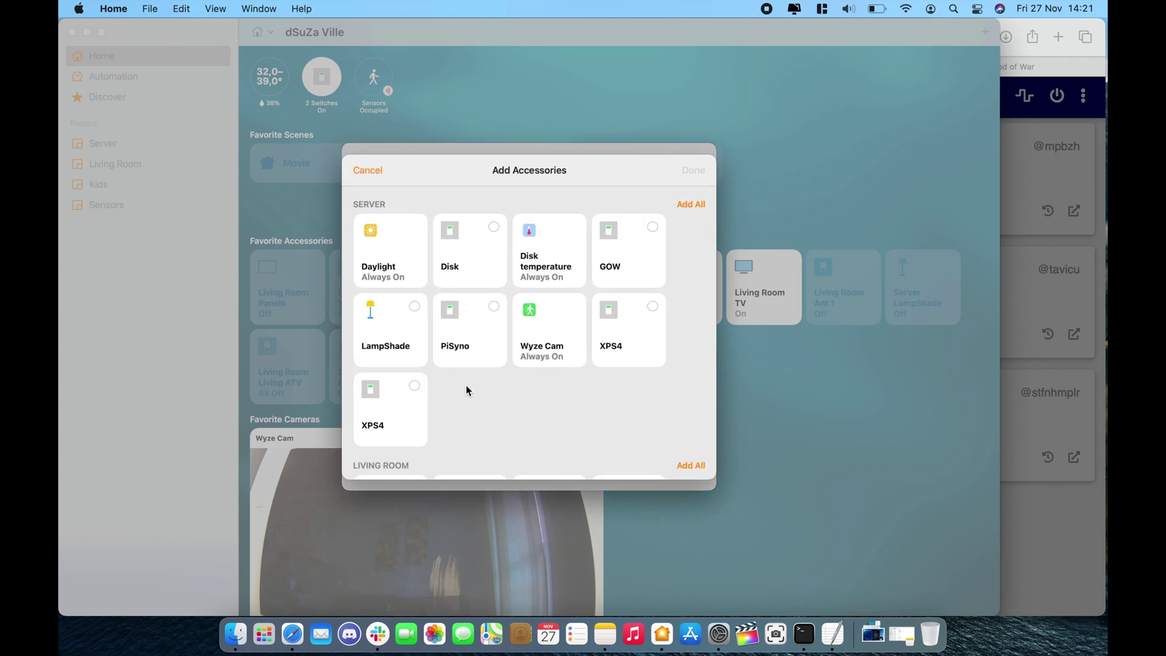
{"action": "left_click", "coordinate": [654, 305]}
{"action": "left_click", "coordinate": [651, 226]}
{"action": "left_click", "coordinate": [653, 306]}
{"action": "scroll", "coordinate": [591, 381], "scroll_direction": "down", "scroll_amount": 10}
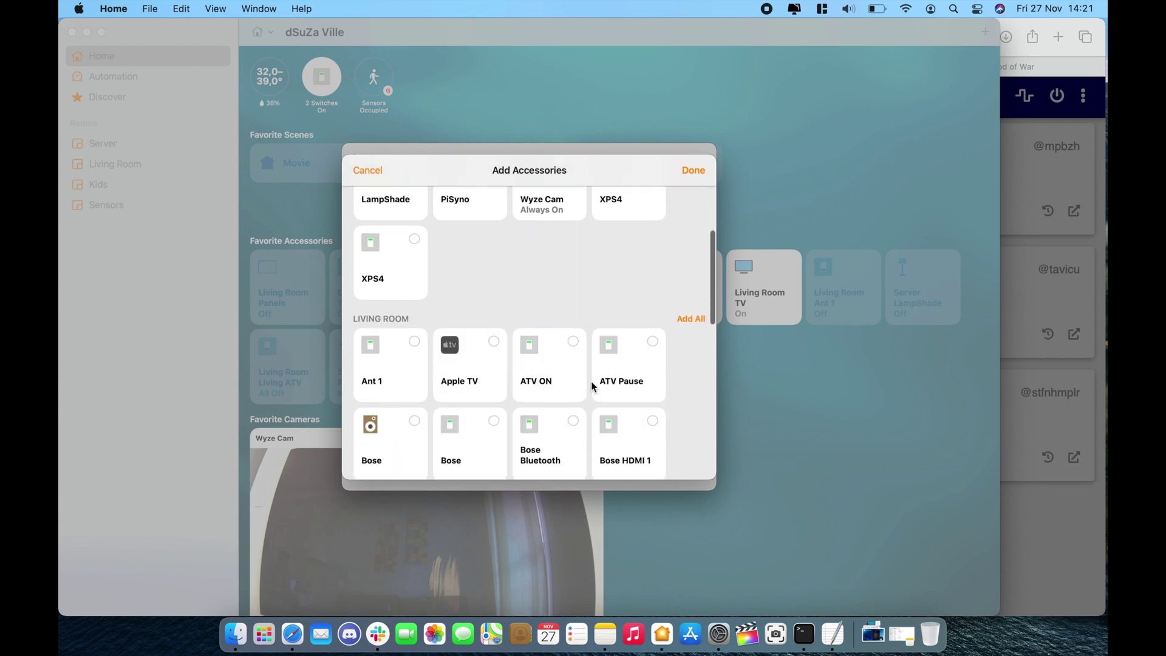
{"action": "left_click", "coordinate": [654, 260]}
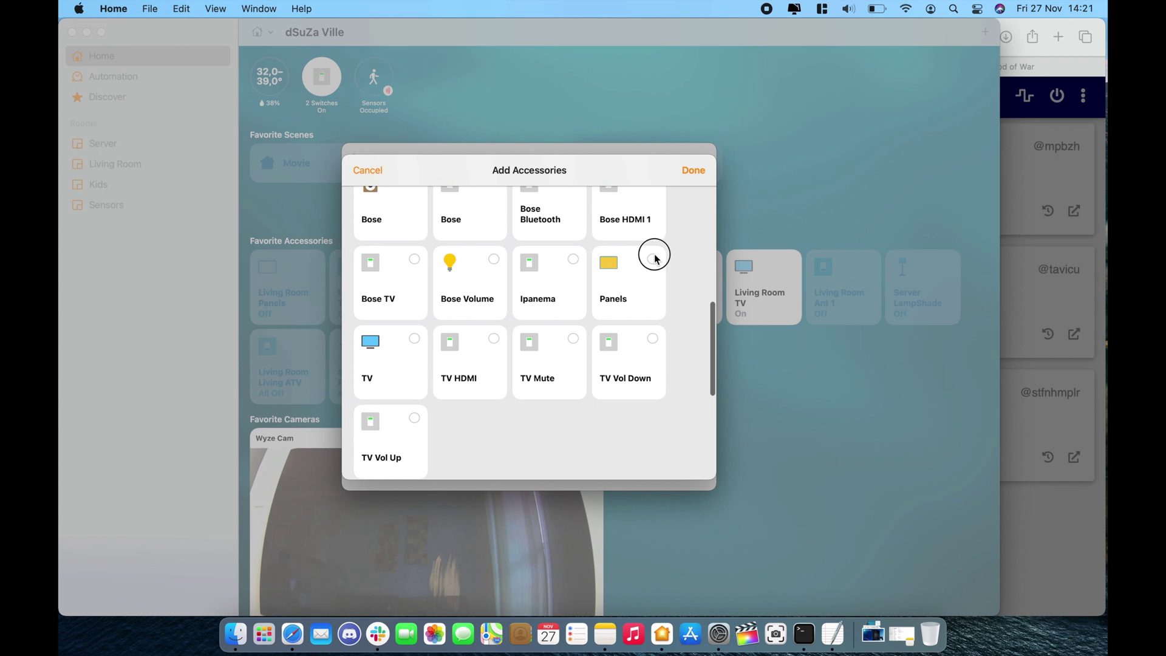
{"action": "scroll", "coordinate": [516, 413], "scroll_direction": "down", "scroll_amount": 2}
{"action": "scroll", "coordinate": [516, 415], "scroll_direction": "up", "scroll_amount": 5}
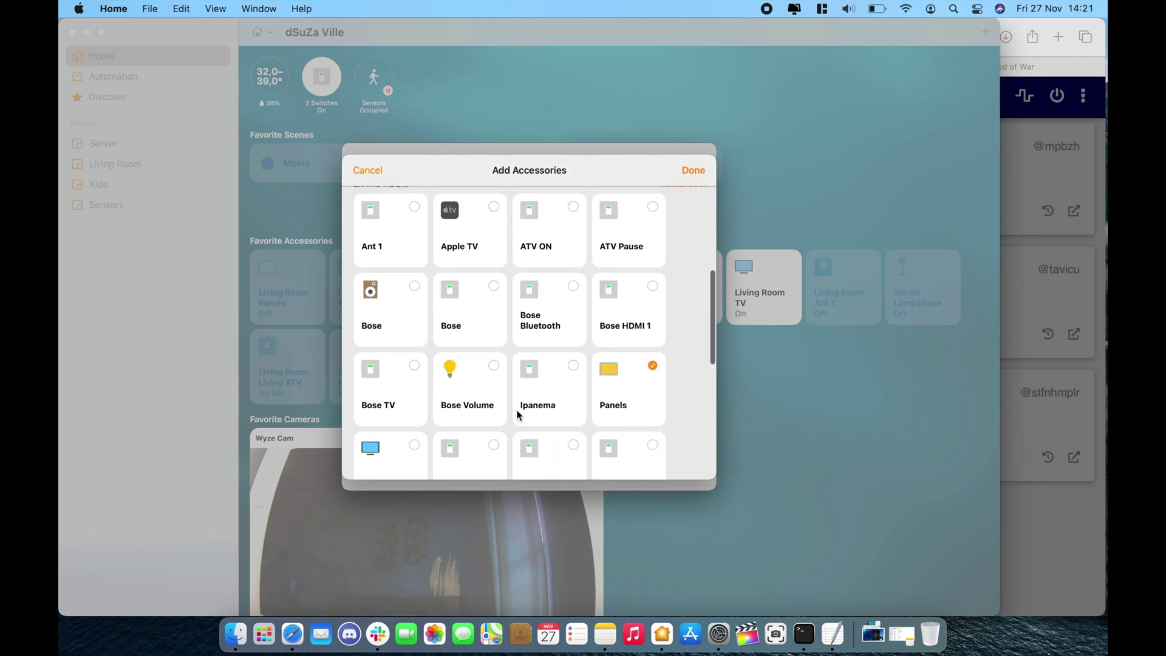
{"action": "left_click", "coordinate": [495, 375]}
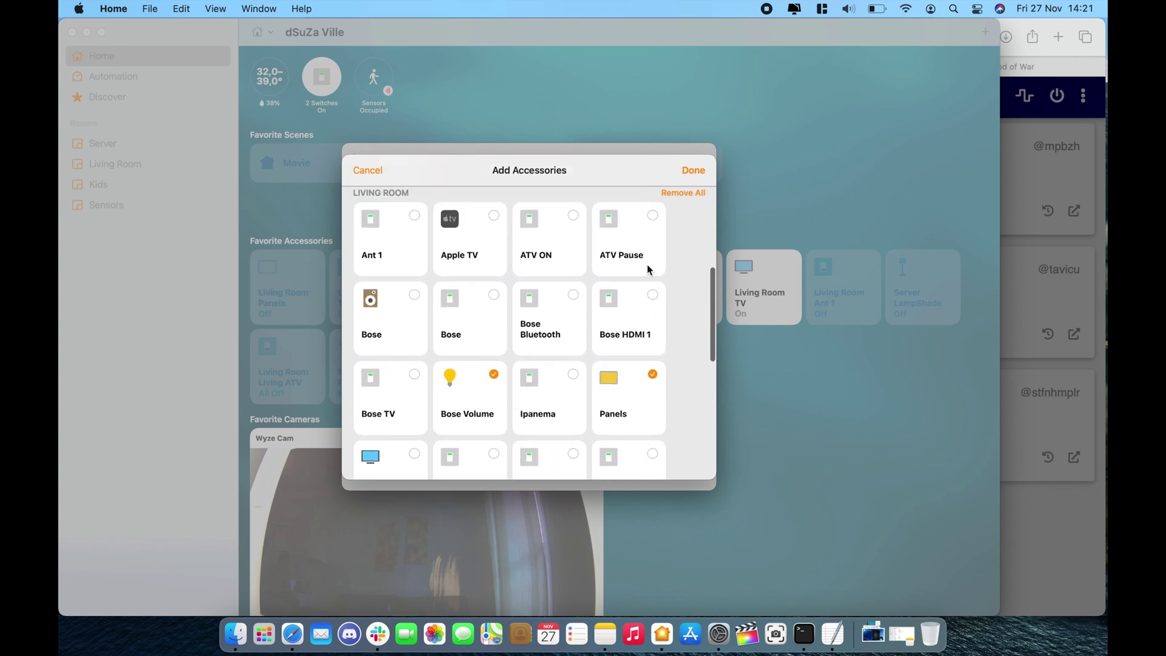
{"action": "left_click", "coordinate": [692, 172]}
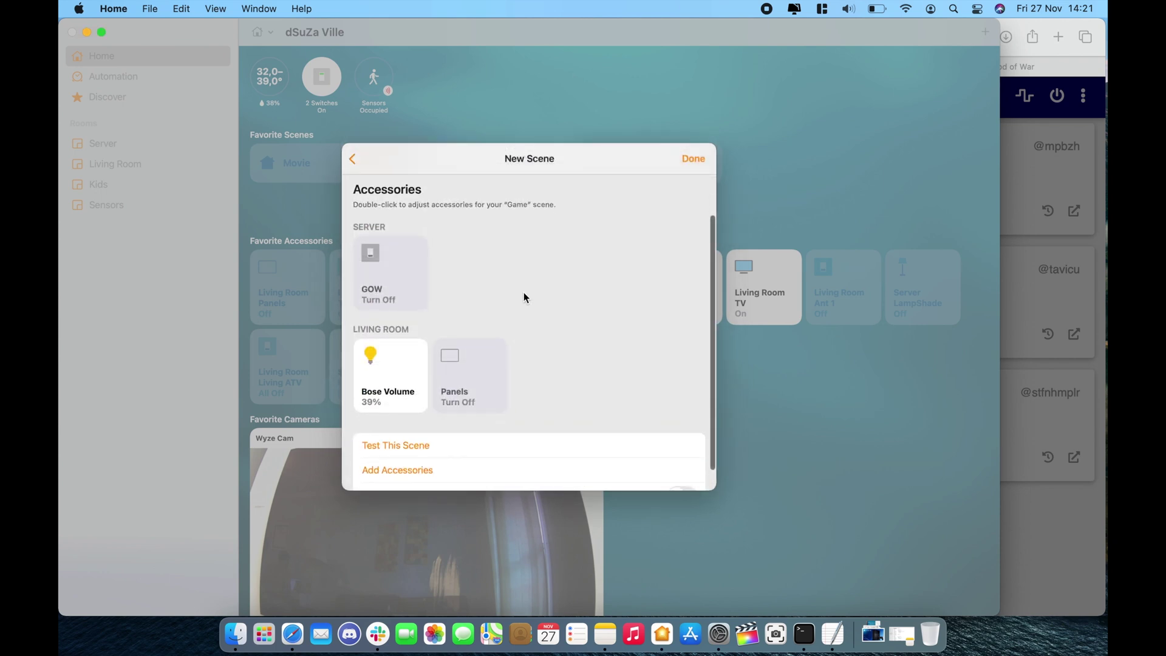
Set GOW to turn on in the Game scene.
{"action": "left_click", "coordinate": [410, 286]}
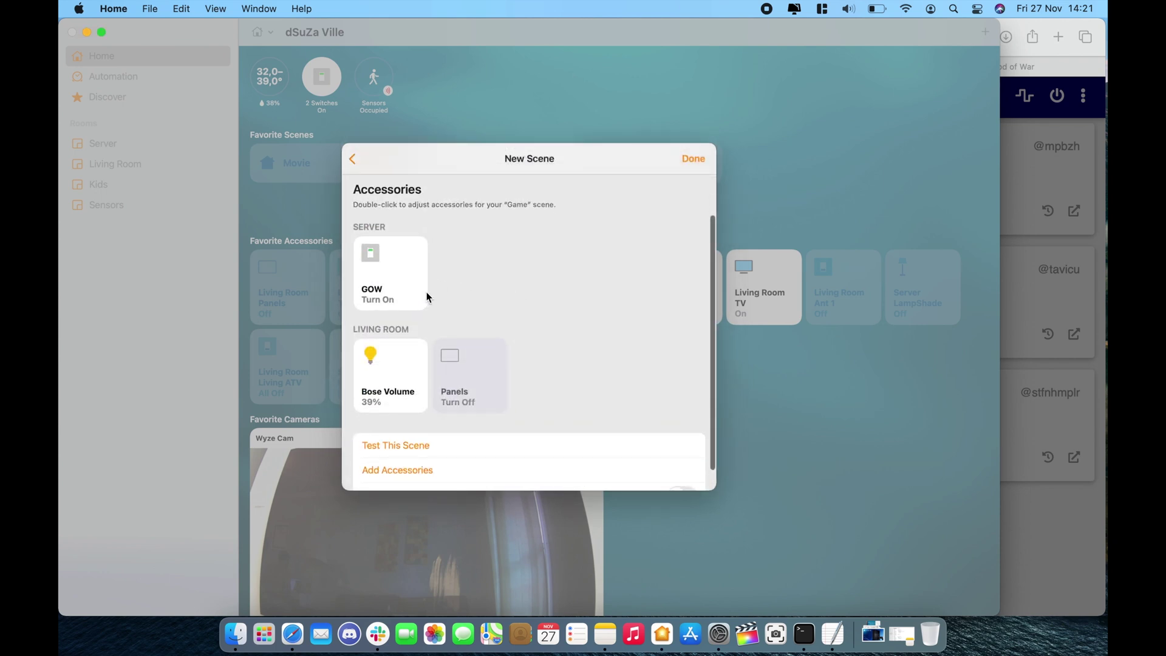
{"action": "left_click", "coordinate": [427, 297]}
{"action": "left_click", "coordinate": [399, 280]}
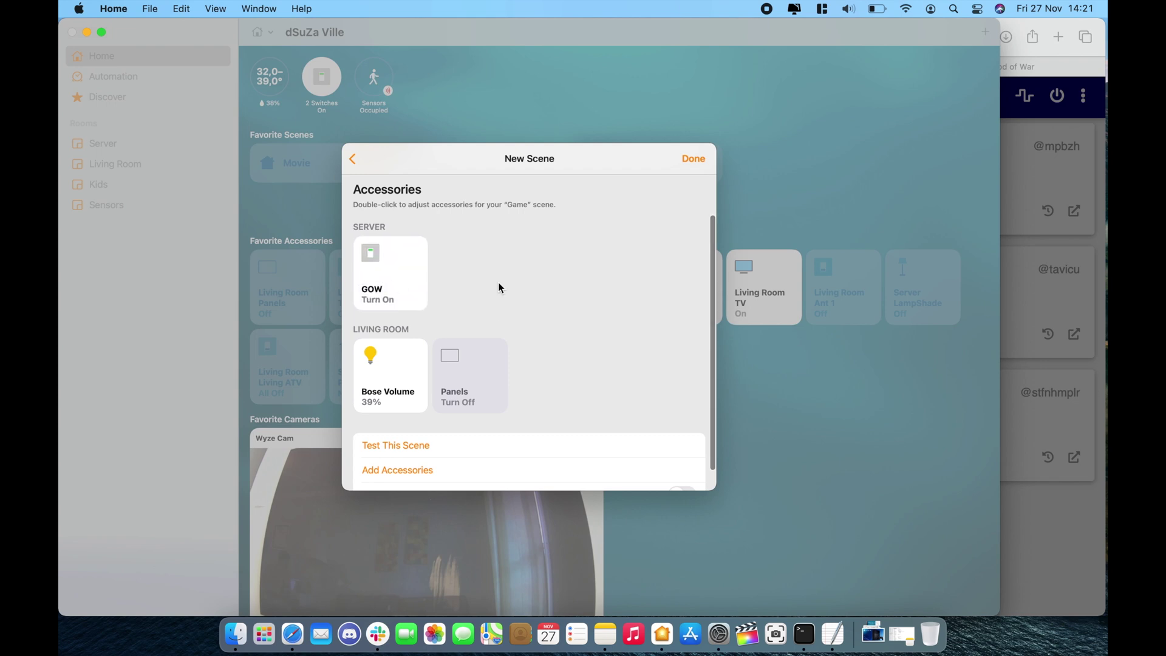
Change a Panels colour preset to red in the Game scene.
{"action": "right_click", "coordinate": [474, 381]}
{"action": "left_click", "coordinate": [496, 392]}
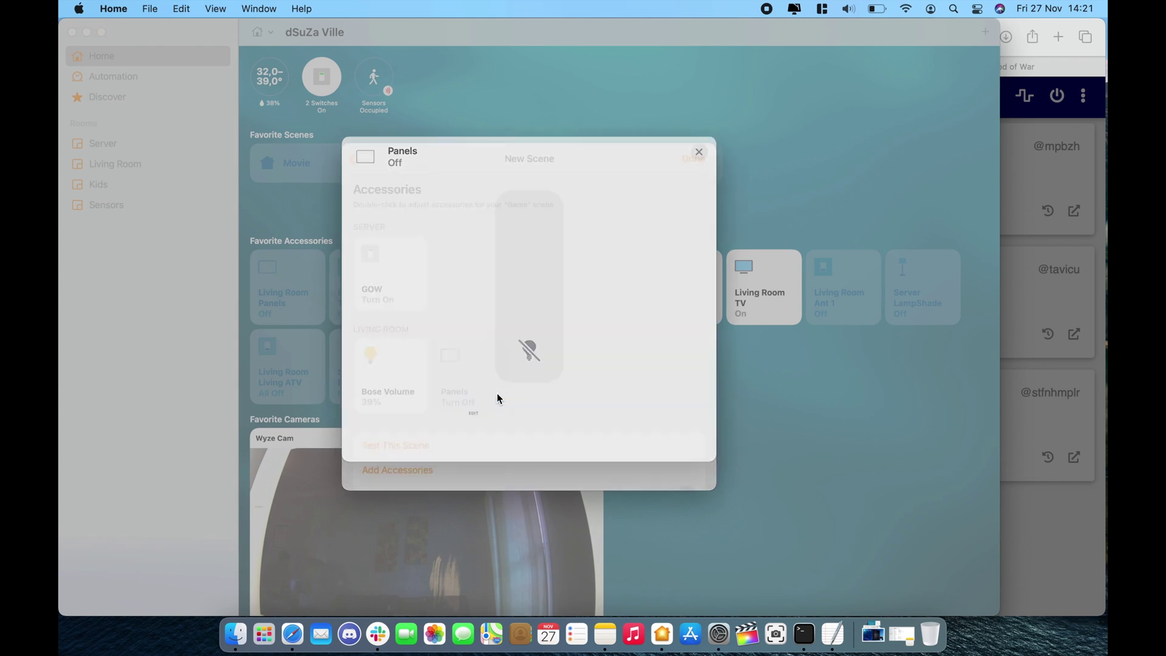
{"action": "scroll", "coordinate": [547, 442], "scroll_direction": "down", "scroll_amount": 2}
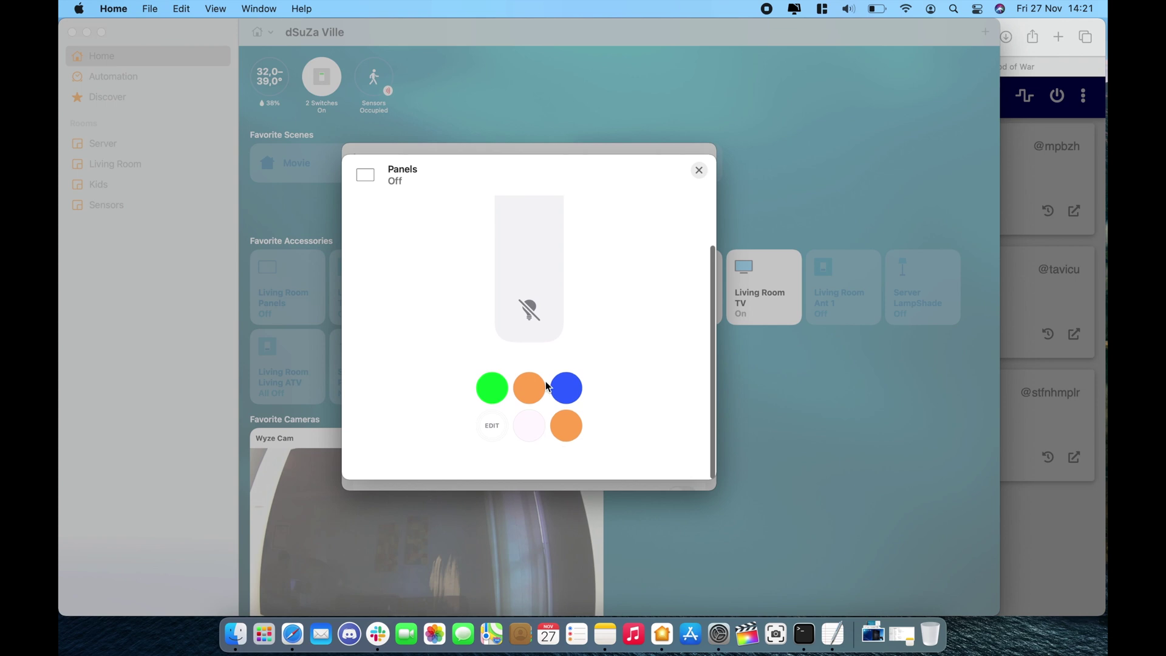
{"action": "left_click", "coordinate": [496, 425]}
{"action": "left_click", "coordinate": [624, 342]}
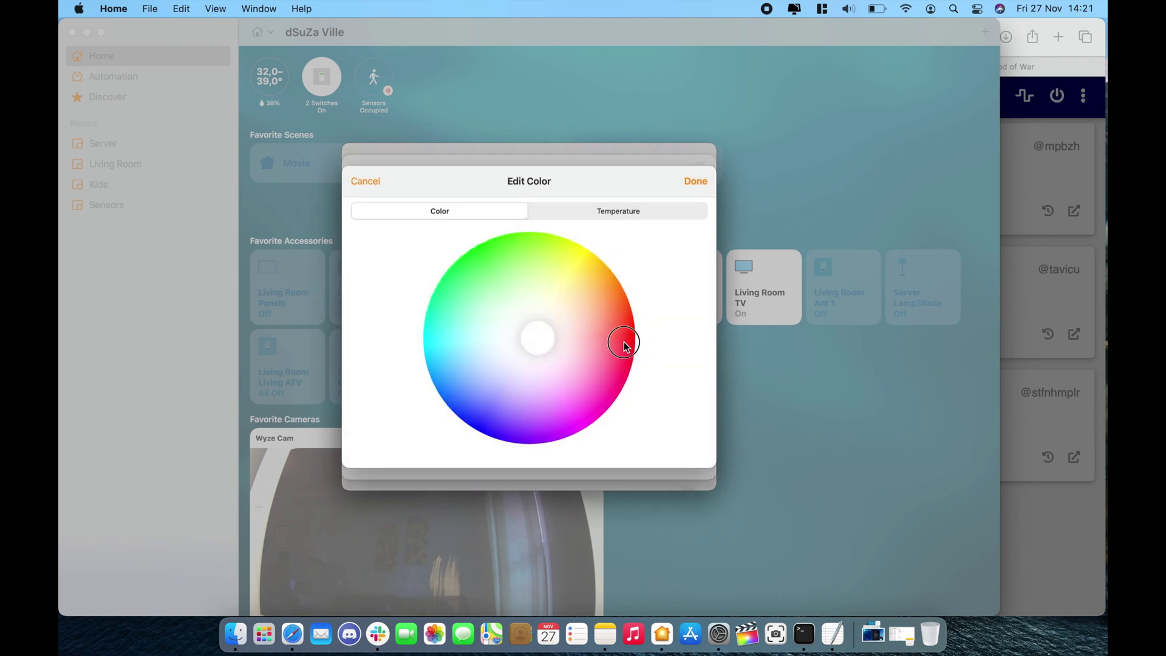
{"action": "left_click", "coordinate": [692, 183]}
{"action": "left_click", "coordinate": [697, 172]}
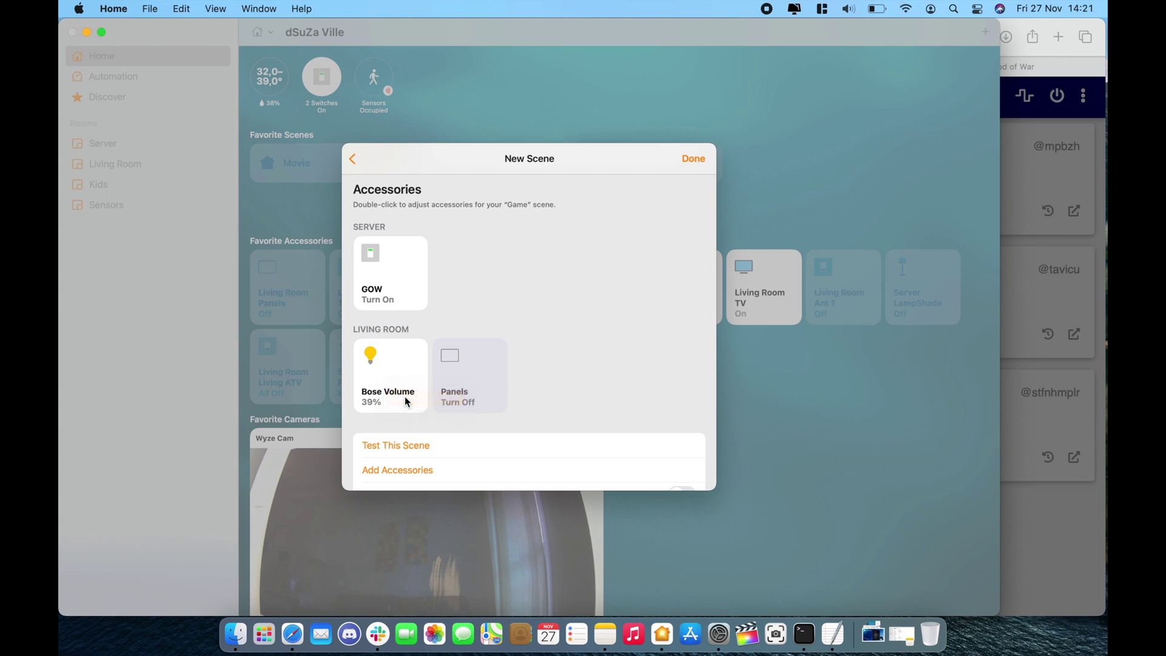
Raise Bose Volume from 39% to 57% and save the Game scene.
{"action": "double_click", "coordinate": [403, 397]}
{"action": "left_click_drag", "start_coordinate": [518, 341], "coordinate": [518, 302]}
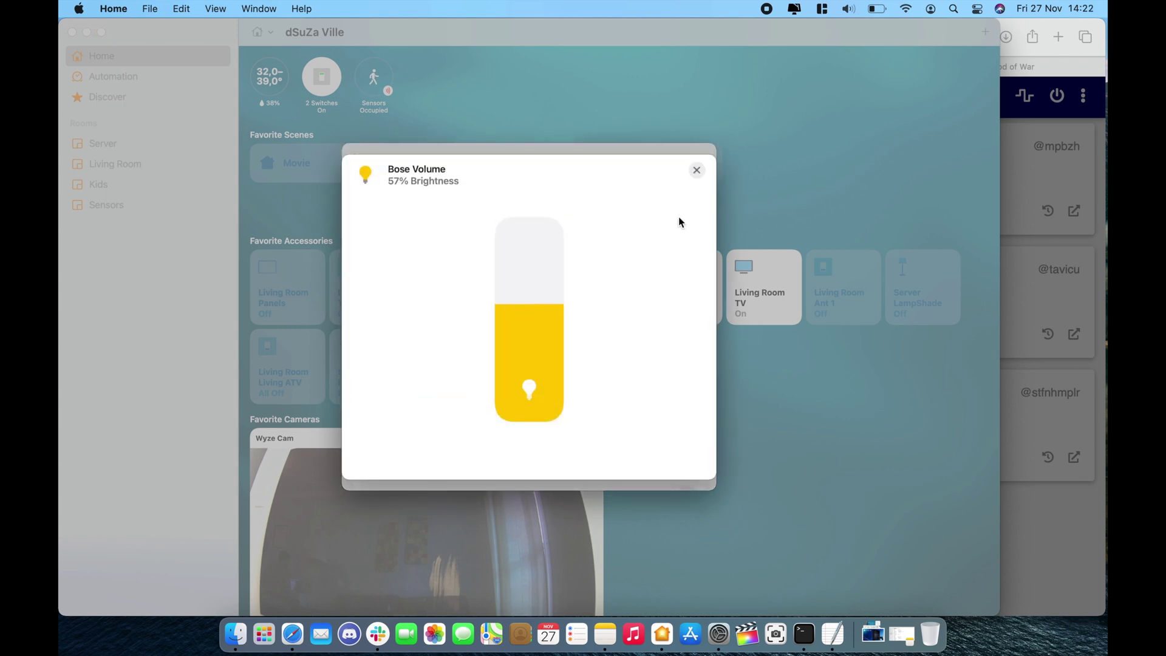
{"action": "left_click", "coordinate": [699, 172]}
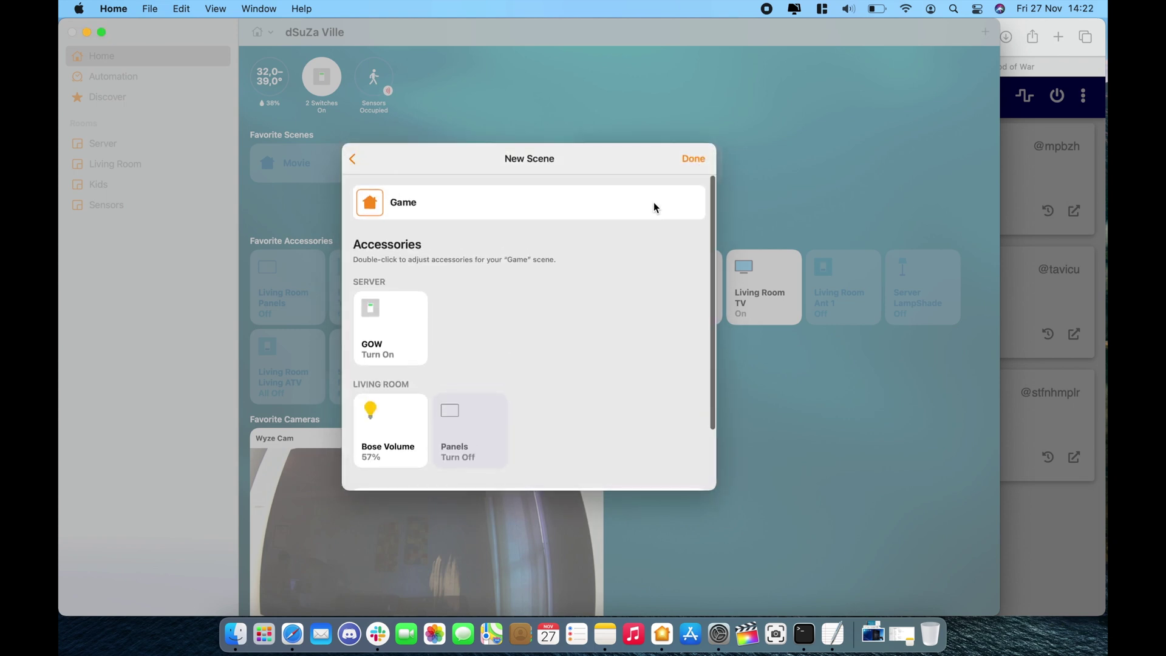
{"action": "left_click", "coordinate": [693, 158]}
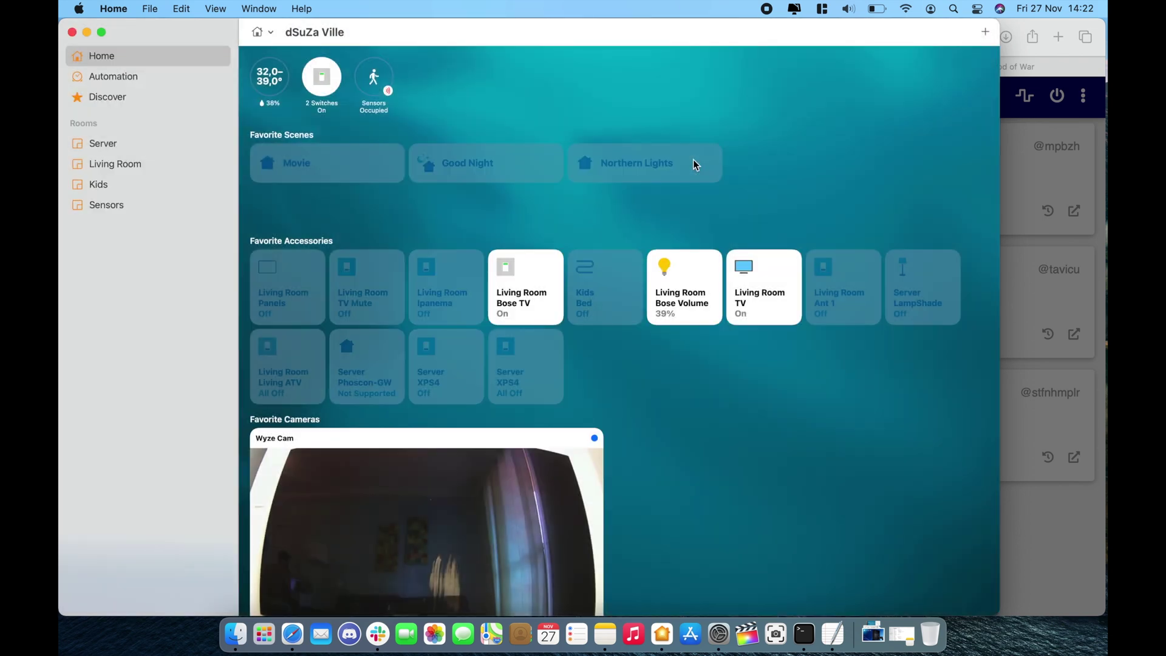
Start a new automation triggered when the TV PS accessory is controlled.
{"action": "left_click", "coordinate": [985, 31]}
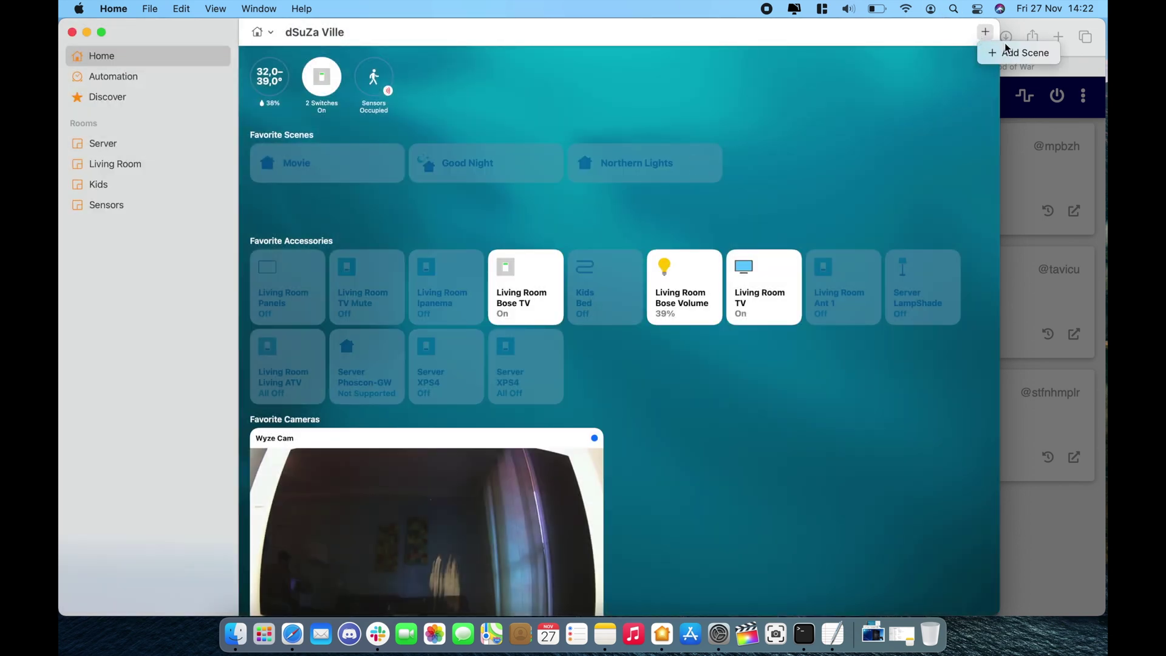
{"action": "left_click", "coordinate": [168, 78]}
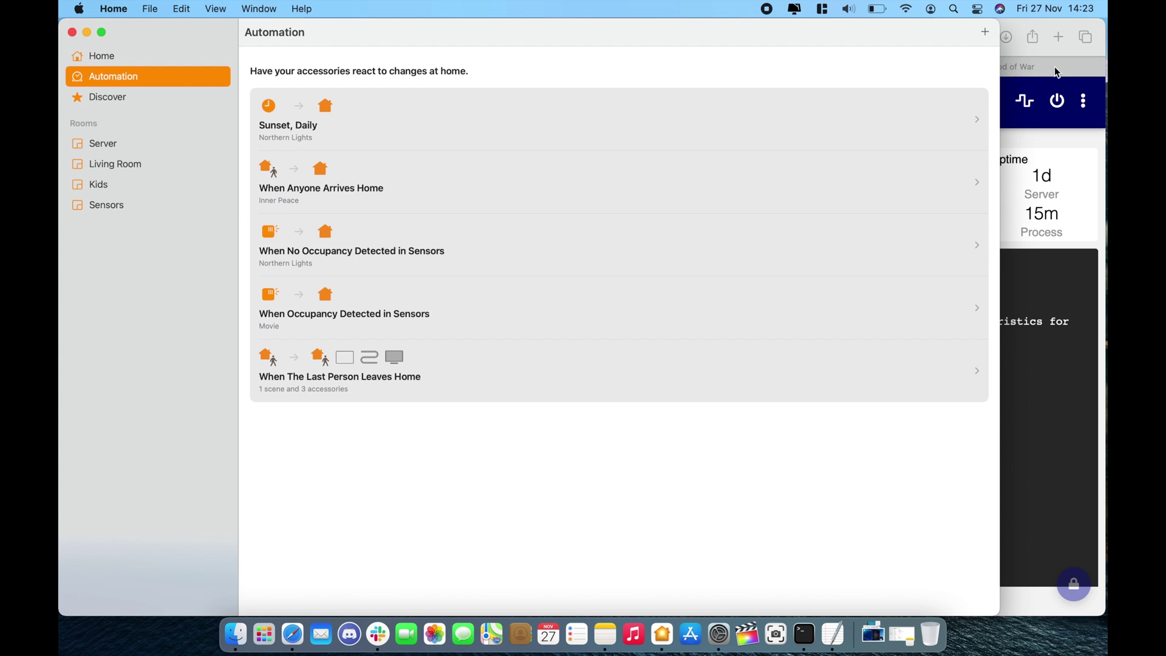
{"action": "left_click", "coordinate": [985, 32]}
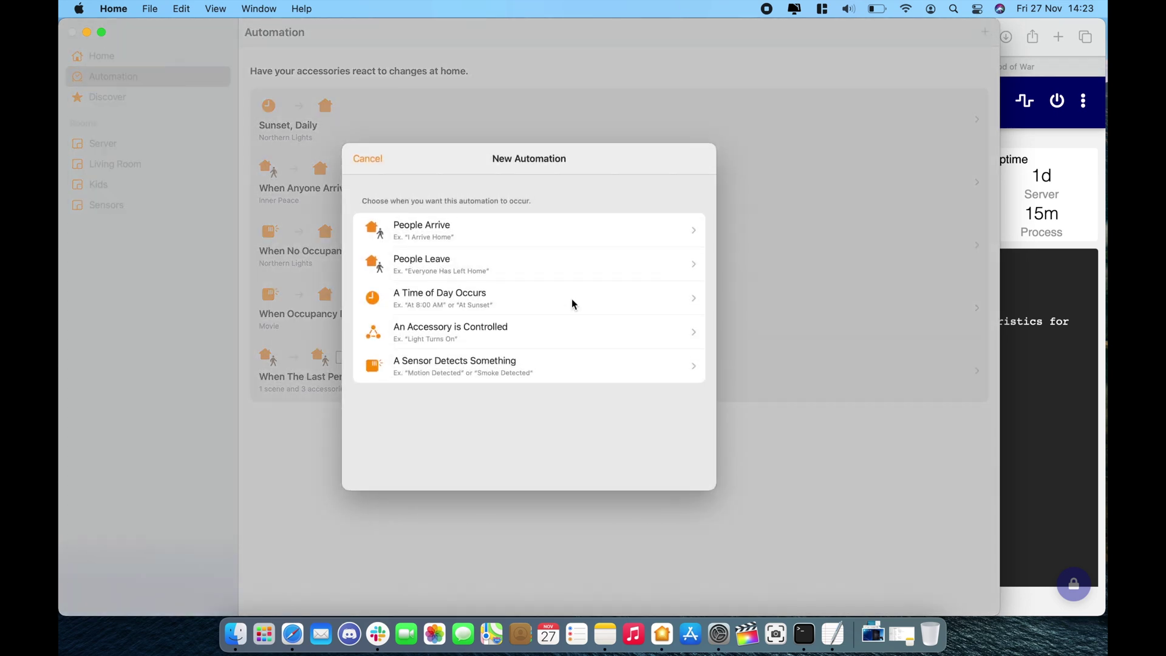
{"action": "left_click", "coordinate": [557, 334]}
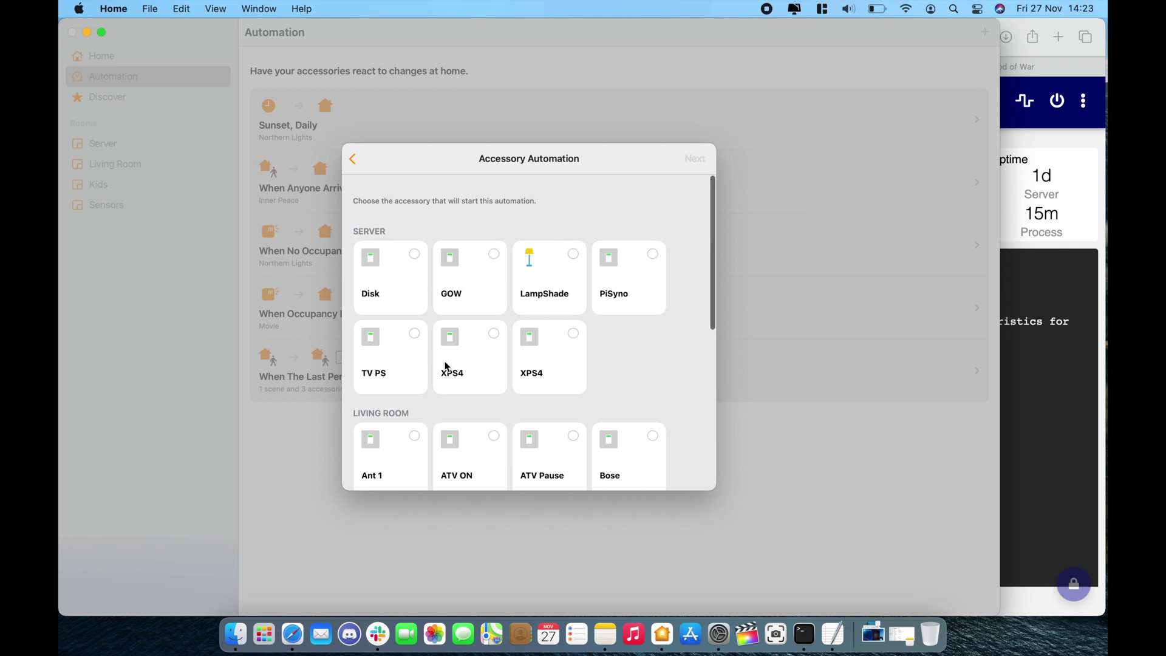
{"action": "left_click", "coordinate": [415, 336]}
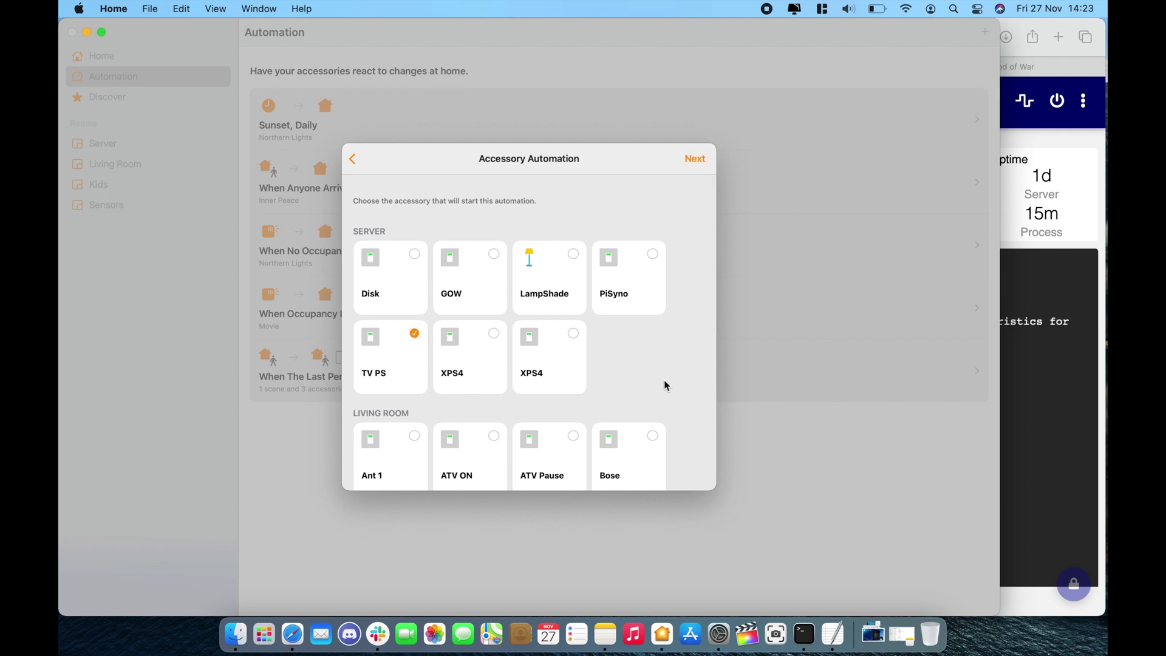
{"action": "left_click", "coordinate": [698, 159]}
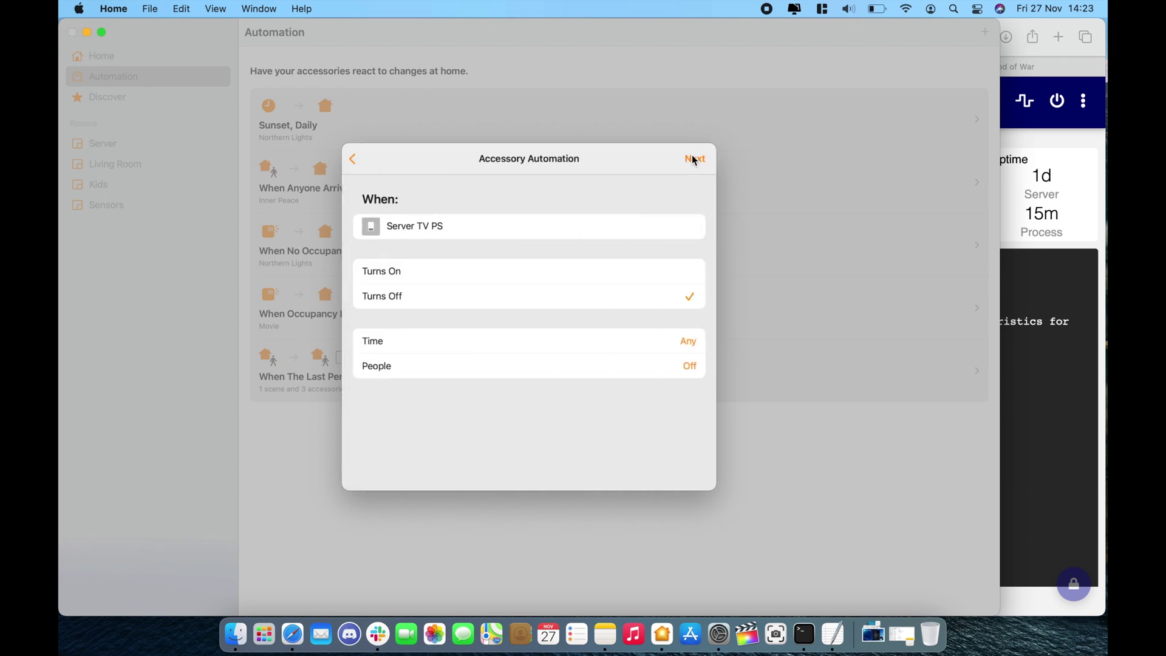
Make the automation control XPS4 when TV PS turns off, and save it.
{"action": "left_click", "coordinate": [694, 159]}
{"action": "scroll", "coordinate": [585, 376], "scroll_direction": "down", "scroll_amount": 10}
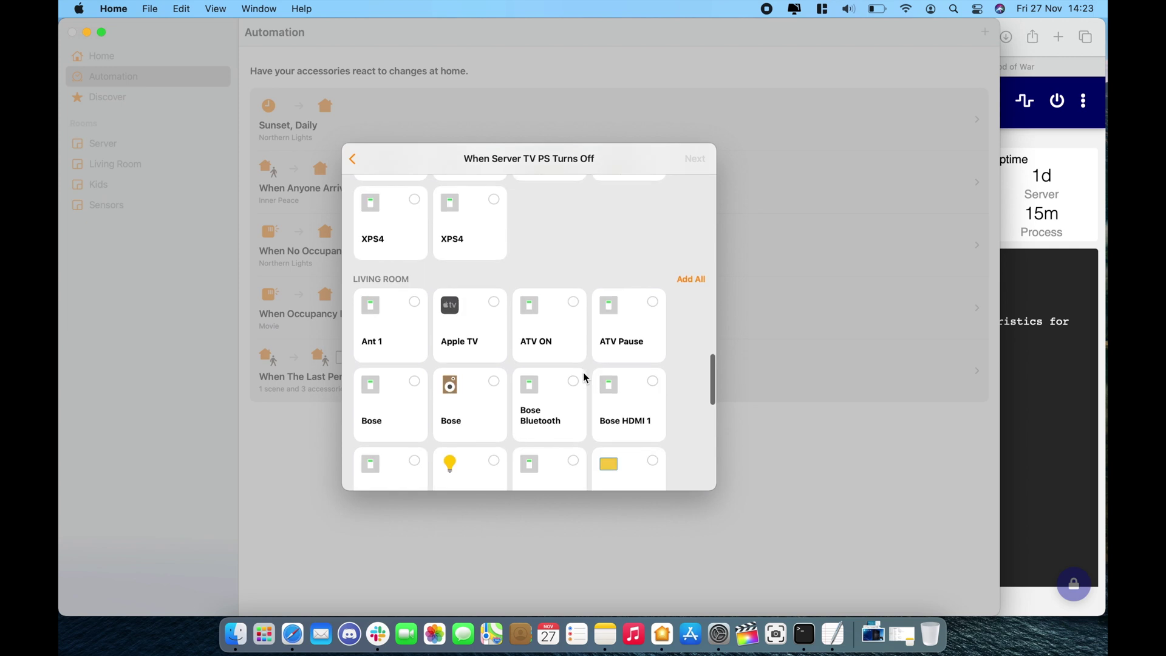
{"action": "scroll", "coordinate": [583, 373], "scroll_direction": "up", "scroll_amount": 4}
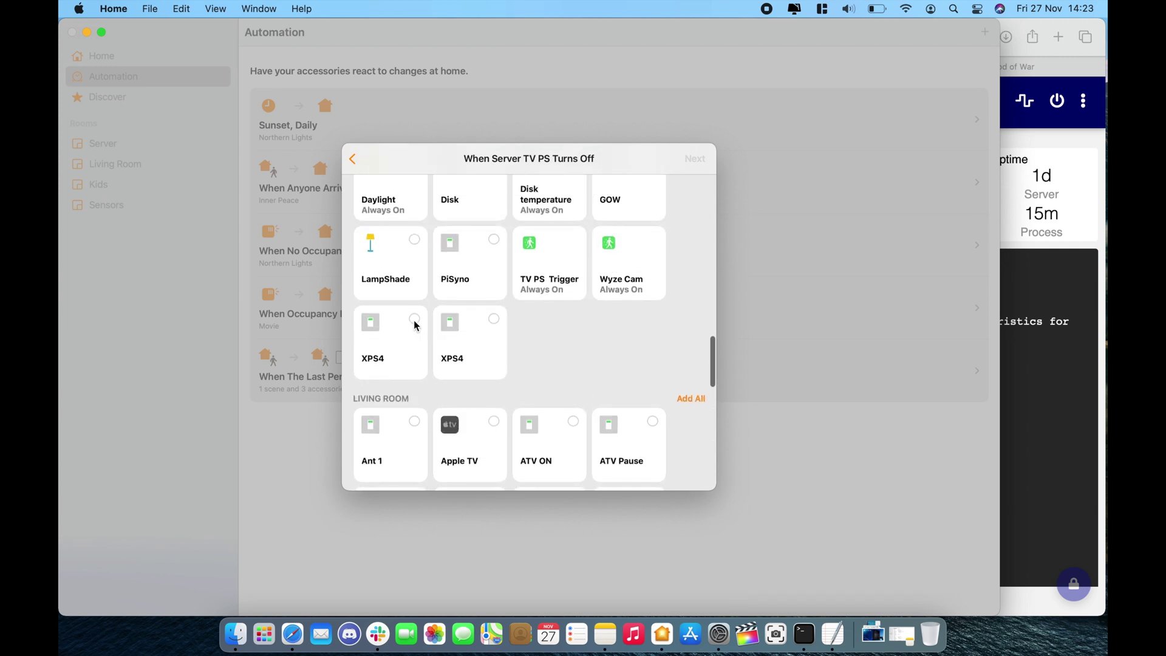
{"action": "left_click", "coordinate": [493, 319]}
{"action": "left_click", "coordinate": [692, 158]}
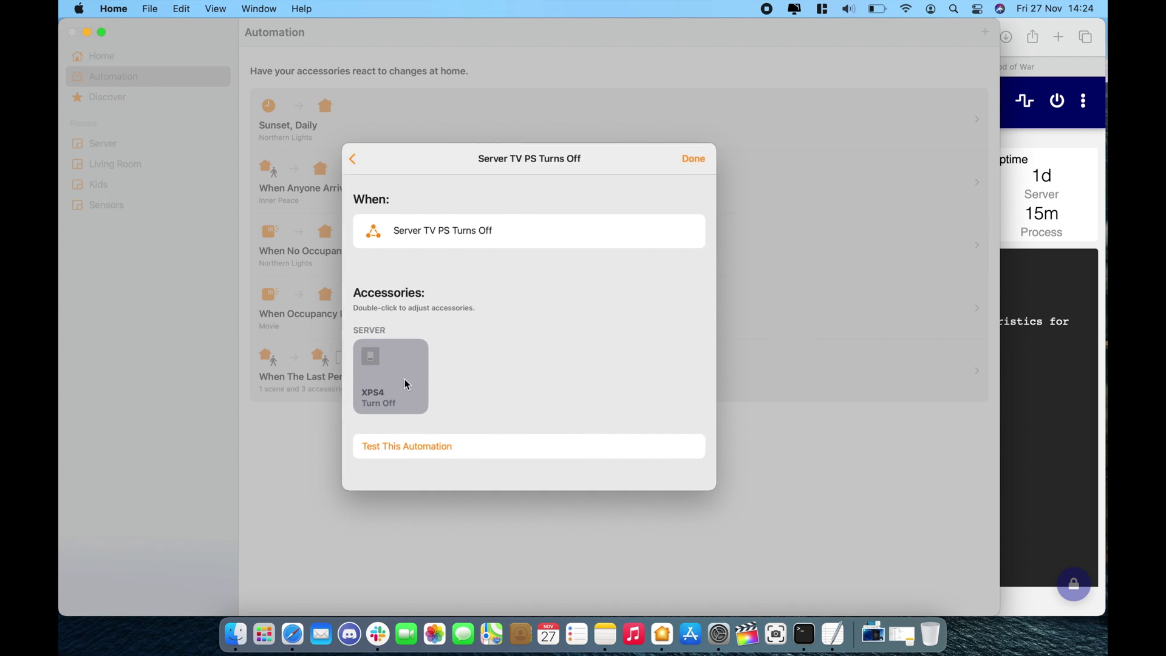
{"action": "left_click", "coordinate": [694, 158]}
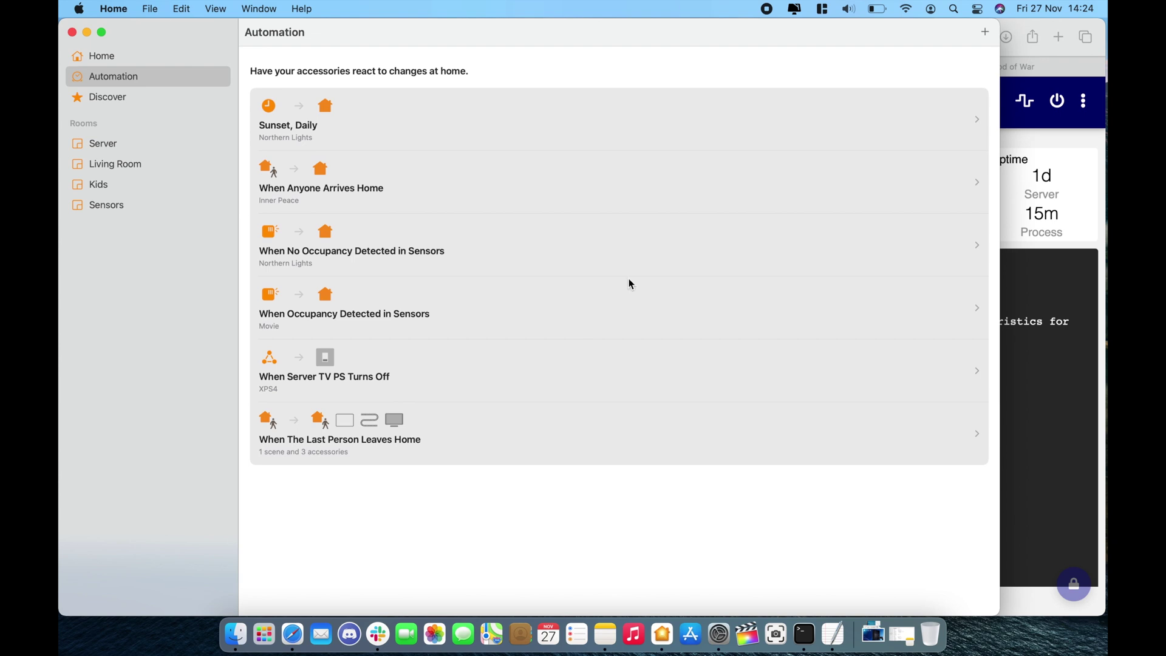
{"action": "left_click", "coordinate": [985, 33]}
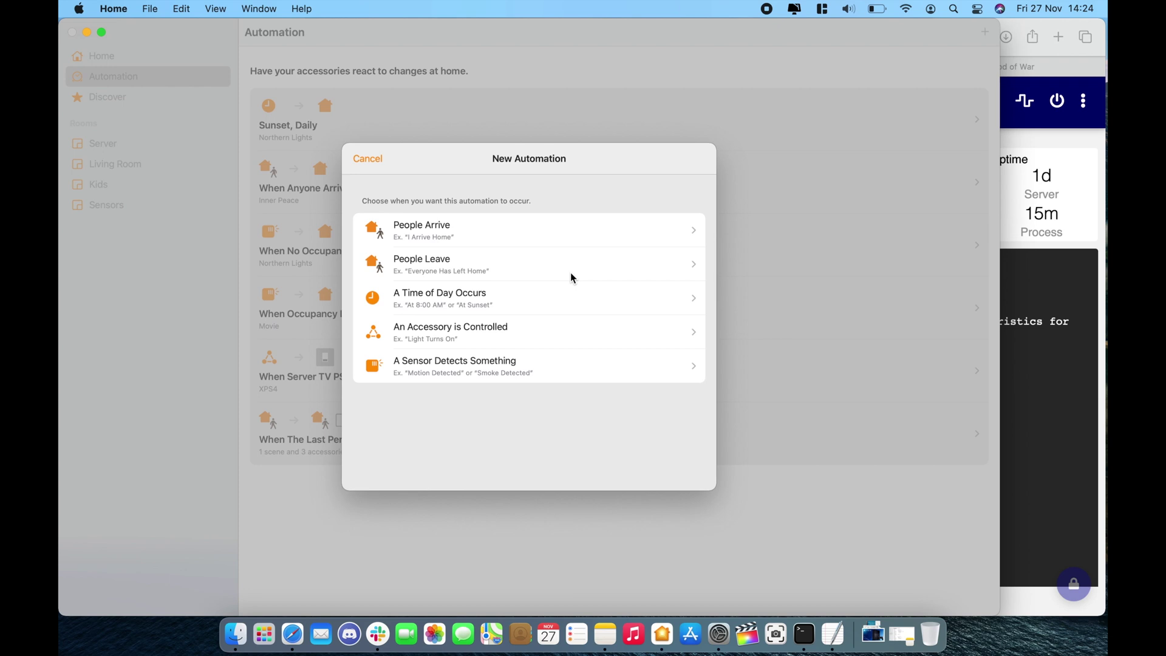
{"action": "left_click", "coordinate": [1090, 150]}
Review the Homebridge PS4 Waker plugin settings listing the GOW app, then return to Home.
{"action": "left_click", "coordinate": [524, 107]}
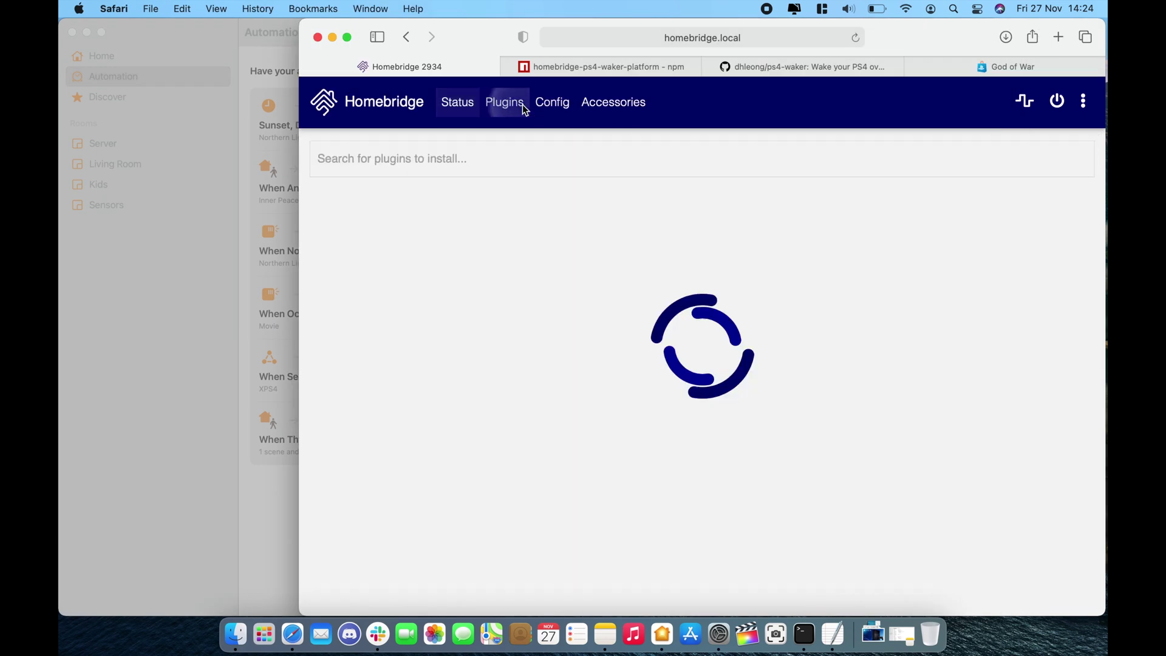
{"action": "scroll", "coordinate": [578, 398], "scroll_direction": "down", "scroll_amount": 5}
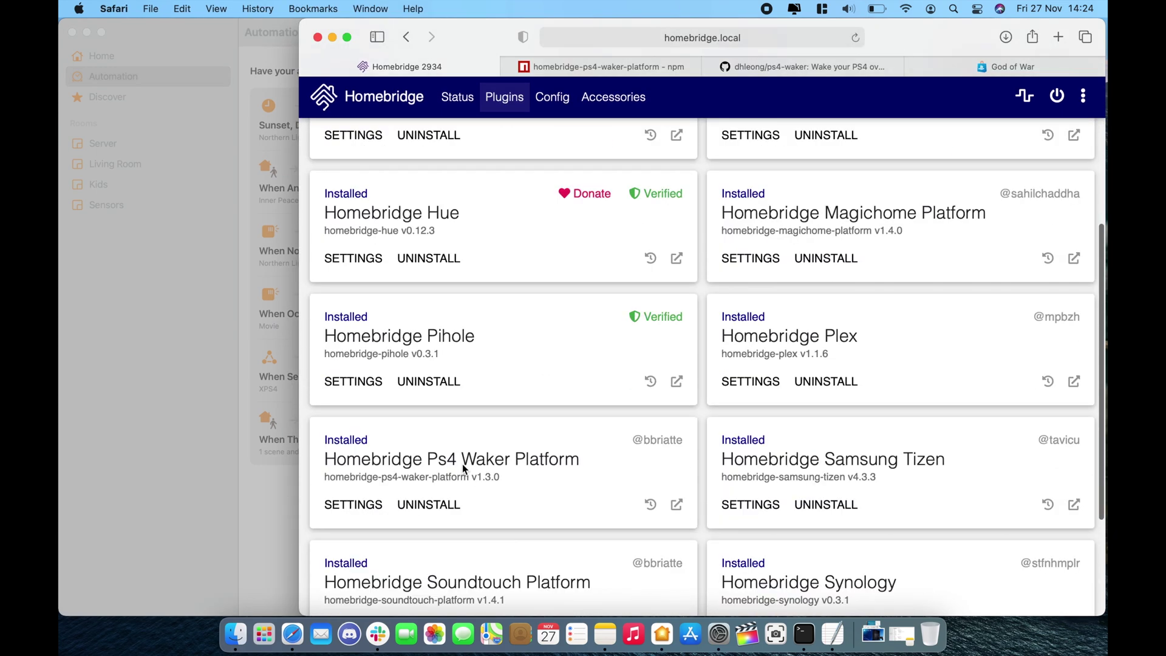
{"action": "left_click", "coordinate": [363, 508]}
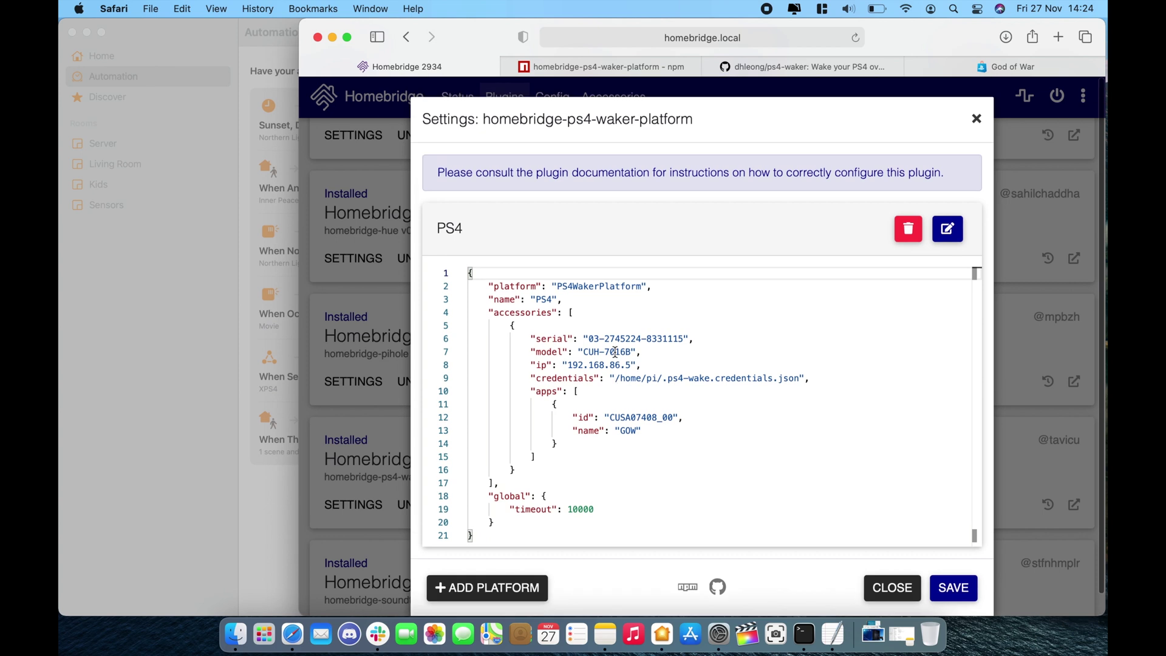
{"action": "left_click", "coordinate": [892, 588]}
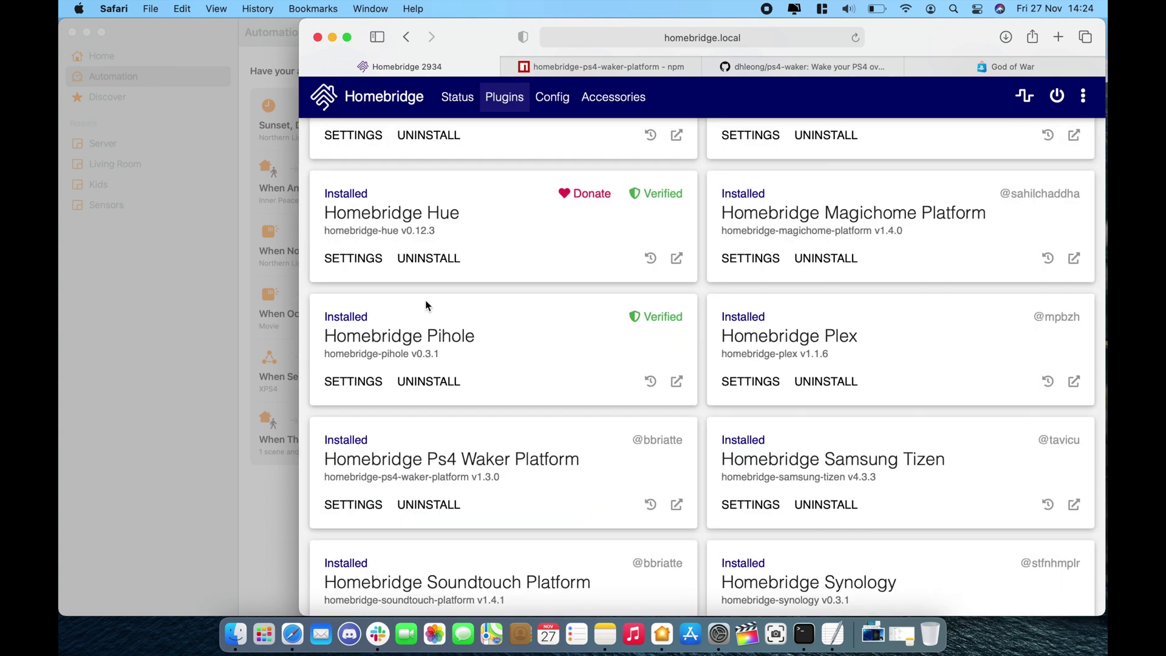
{"action": "left_click", "coordinate": [264, 504]}
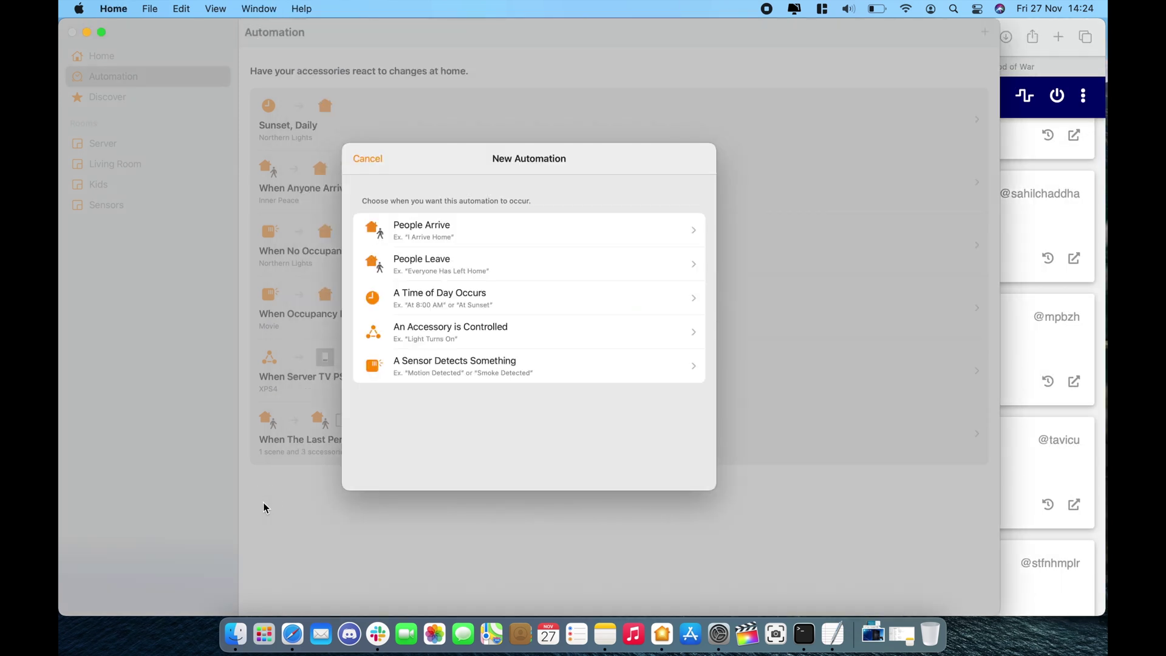